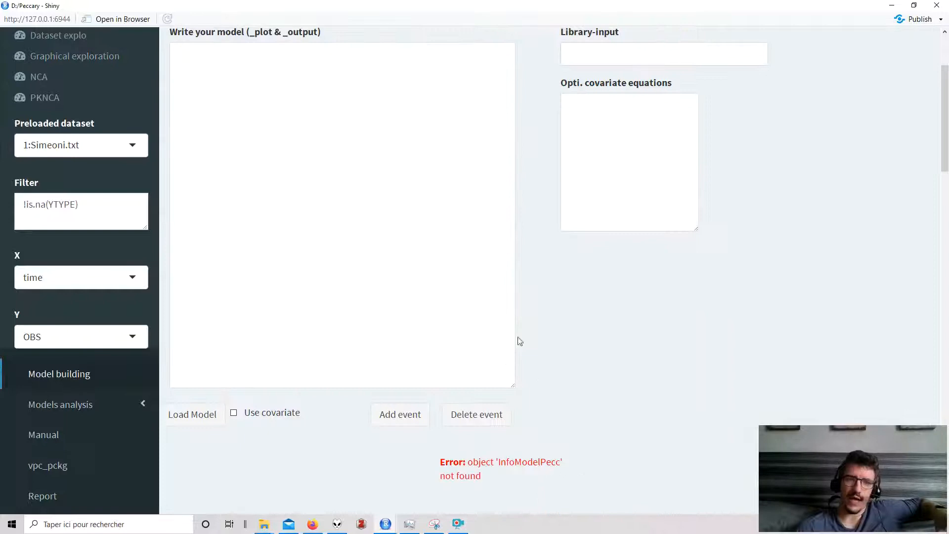
Write the differential equation dX <- - ke * X as the first line of the model
click(415, 122)
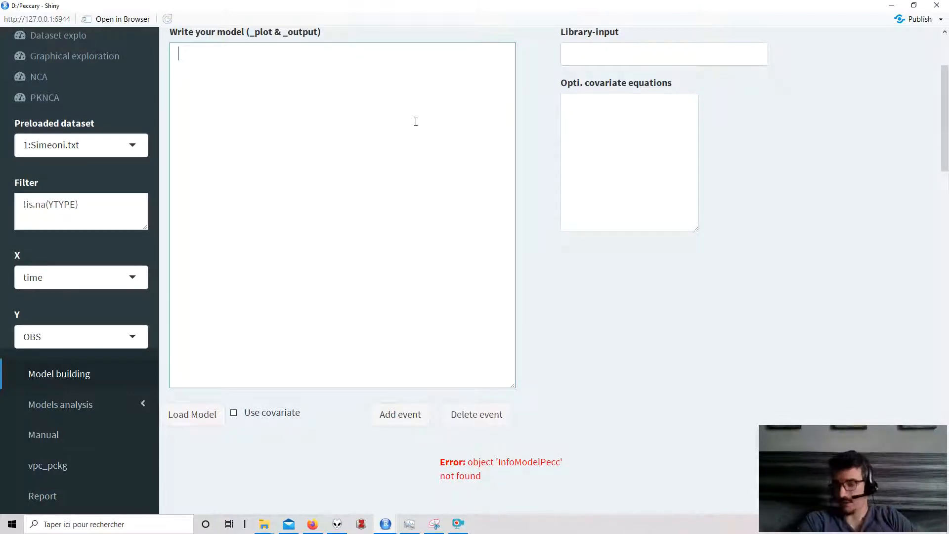
text(d)
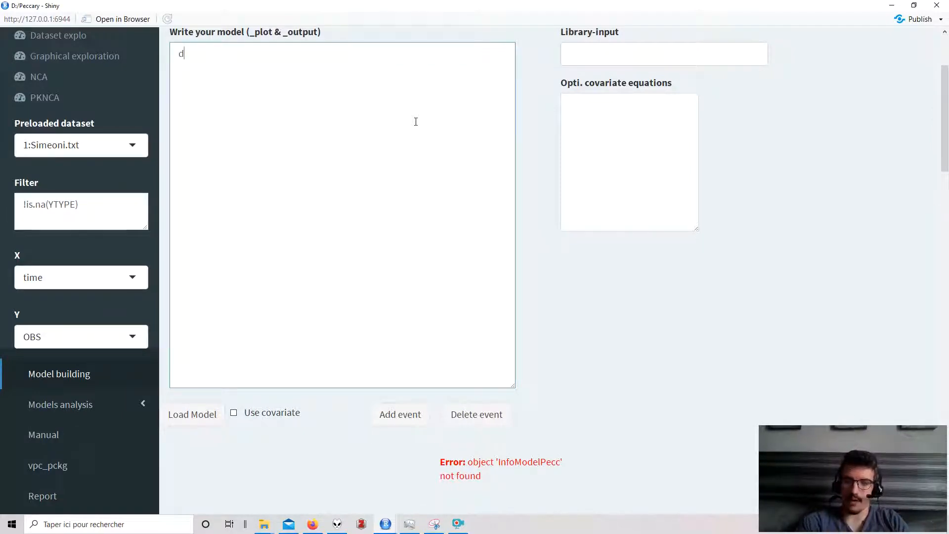
text(X)
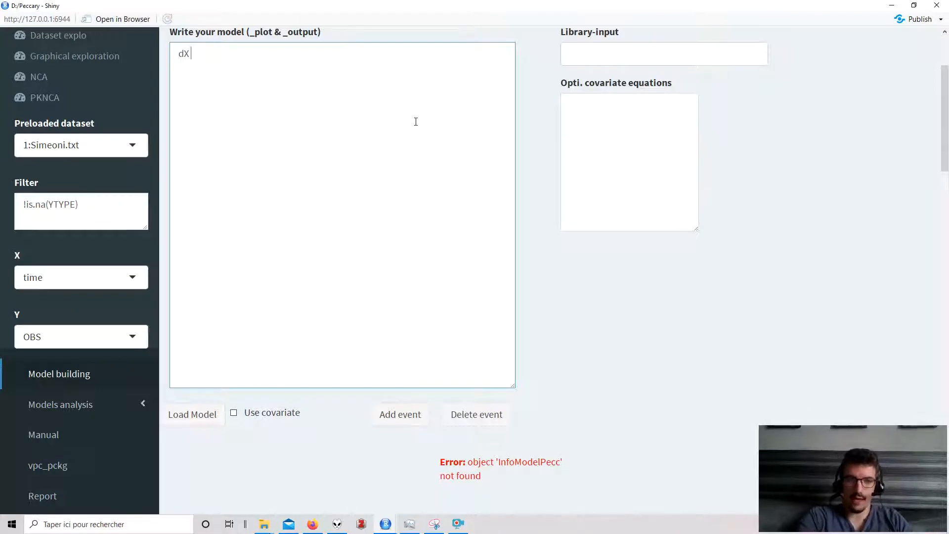
text( <- - ke)
key(BackSpace)
key(BackSpace)
text(- ke * X)
Add the equation conc <- X / Vd on a second line and load the model
key(Return)
text(conc <- )
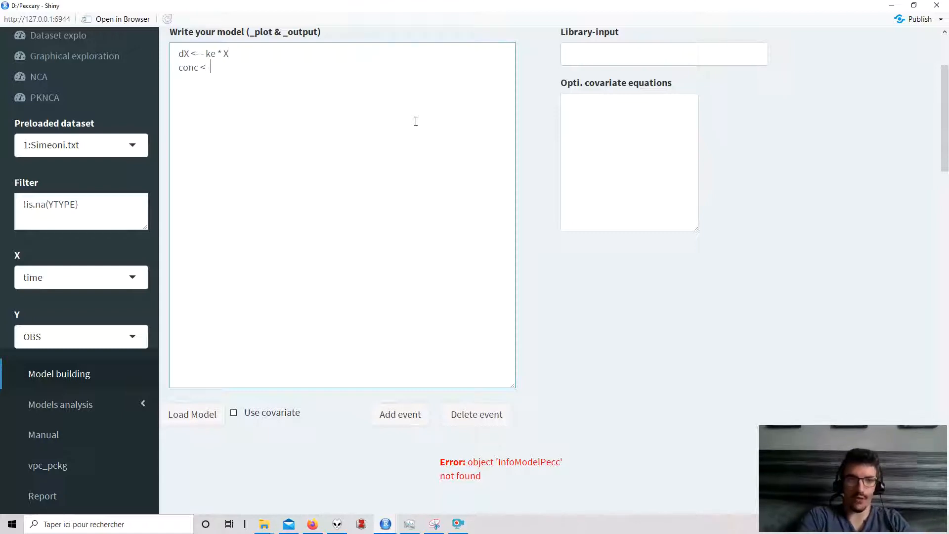
text(X /)
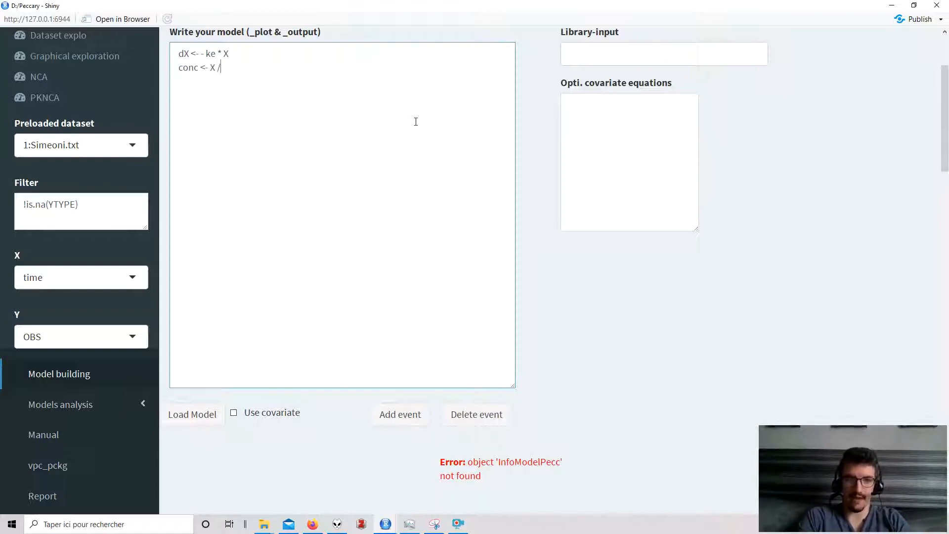
text( Vd)
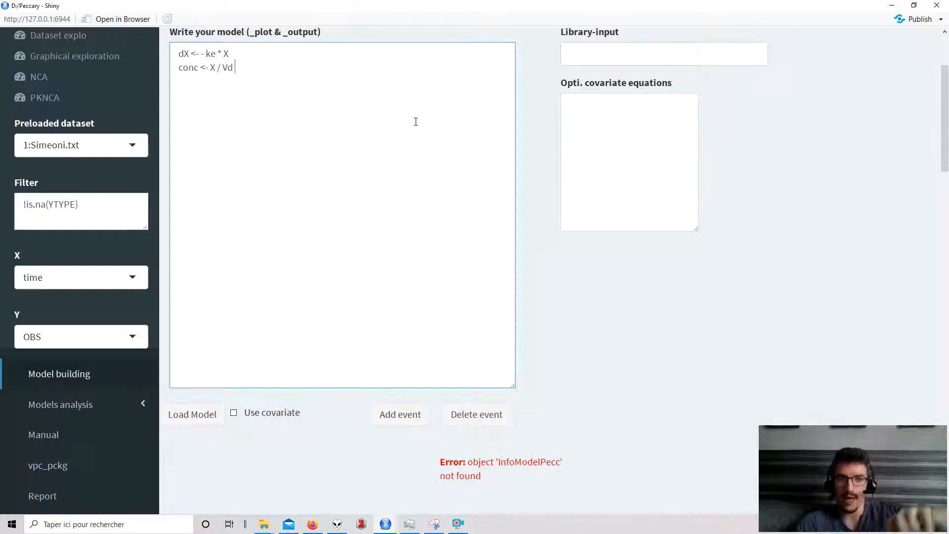
click(181, 420)
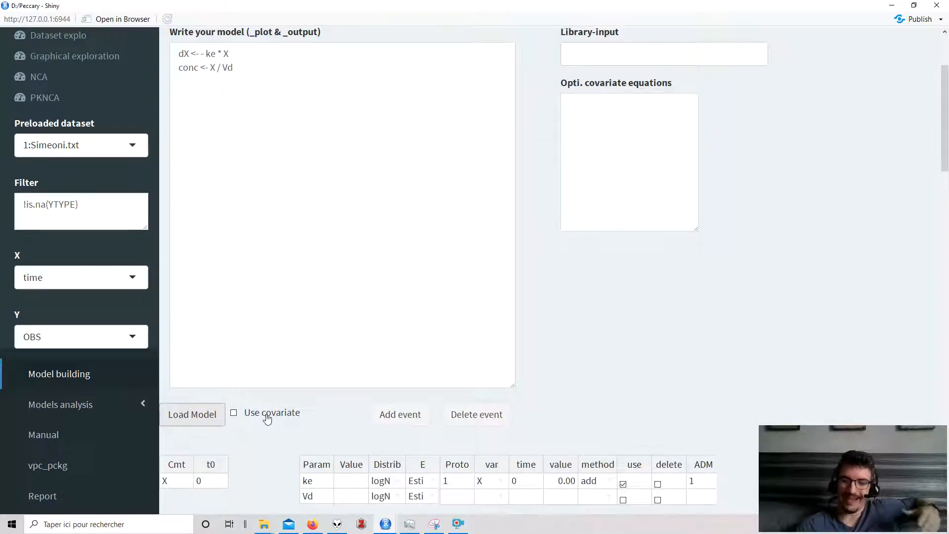
Examine the tables generated for the model, especially the compartment table with the initial value of X
scroll(273, 374, down, 1)
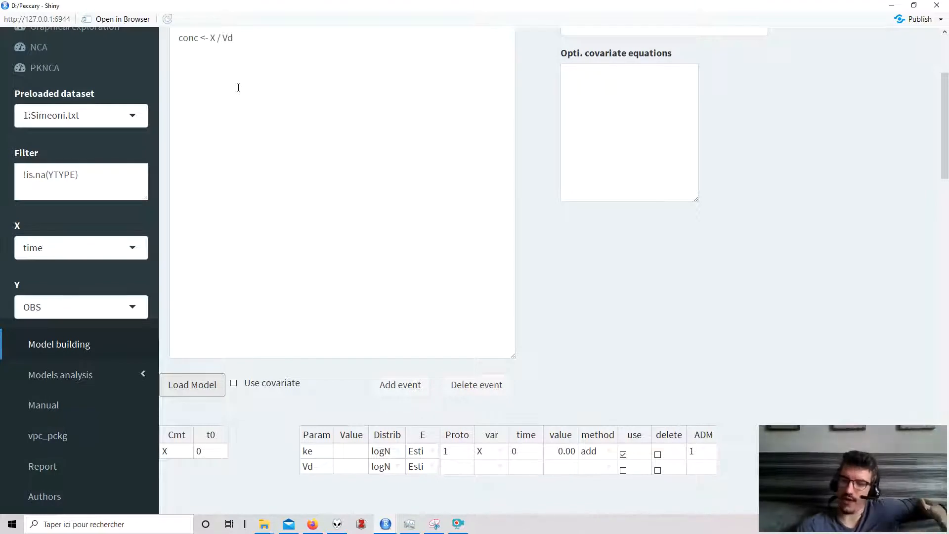
scroll(290, 216, down, 1)
scroll(290, 218, up, 3)
scroll(291, 219, down, 3)
scroll(292, 221, down, 2)
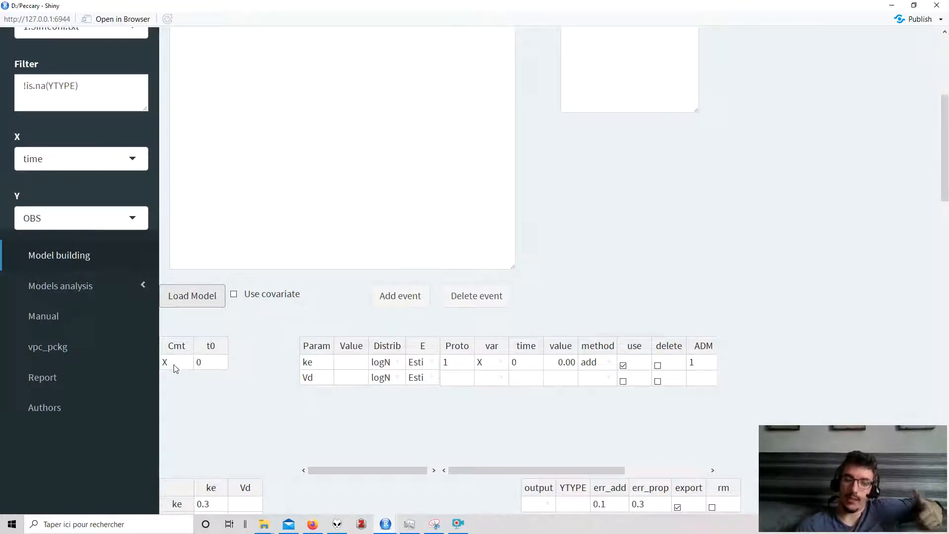
scroll(219, 302, up, 3)
scroll(168, 449, down, 2)
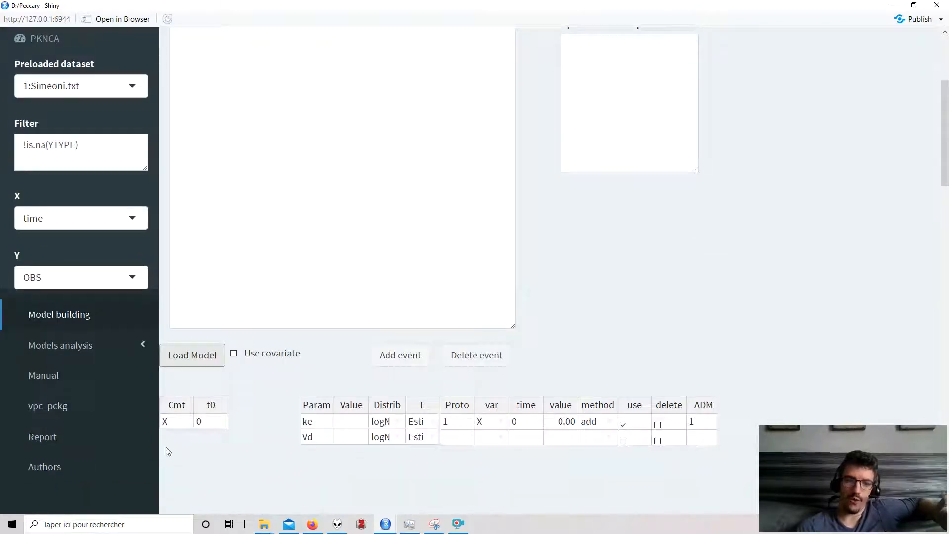
double_click(221, 426)
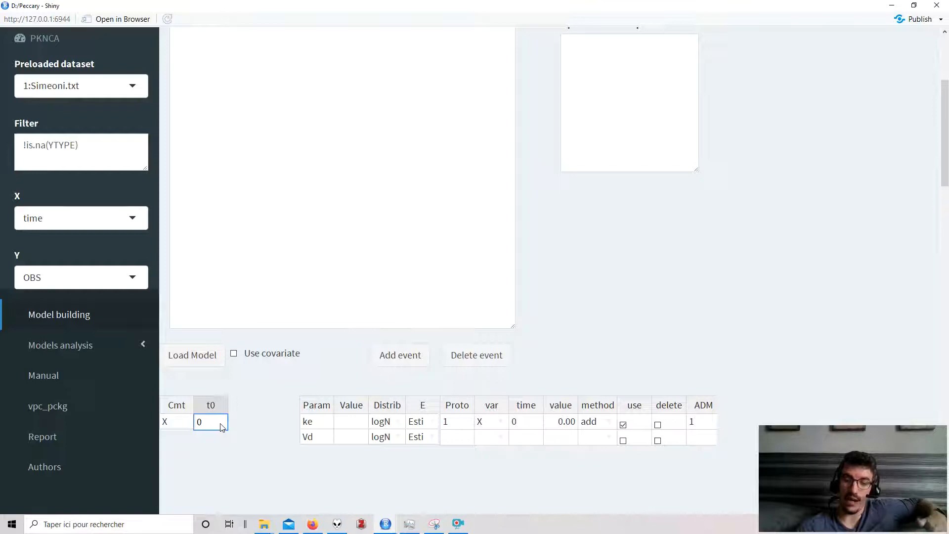
Set the parameter values to 0.5 for ke and 5 for Vd
scroll(219, 425, down, 2)
click(358, 302)
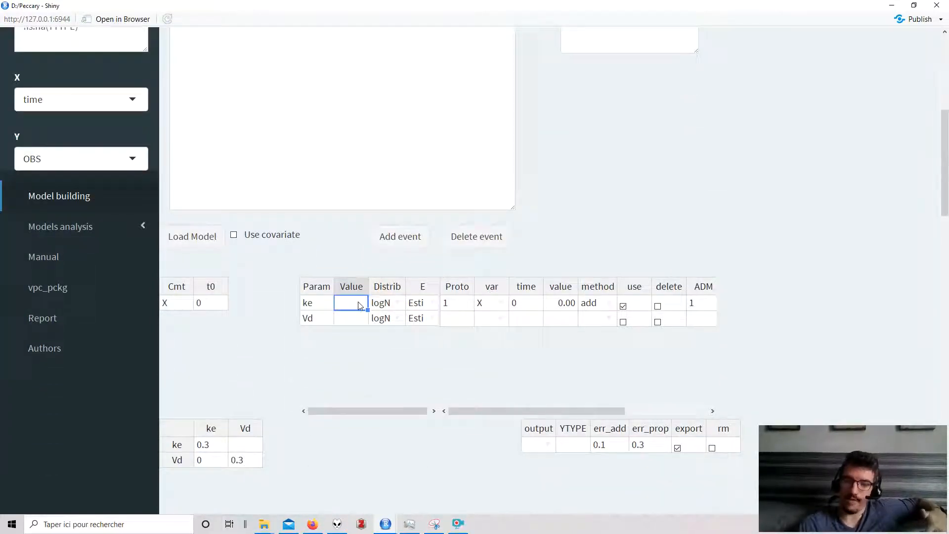
text(0.5)
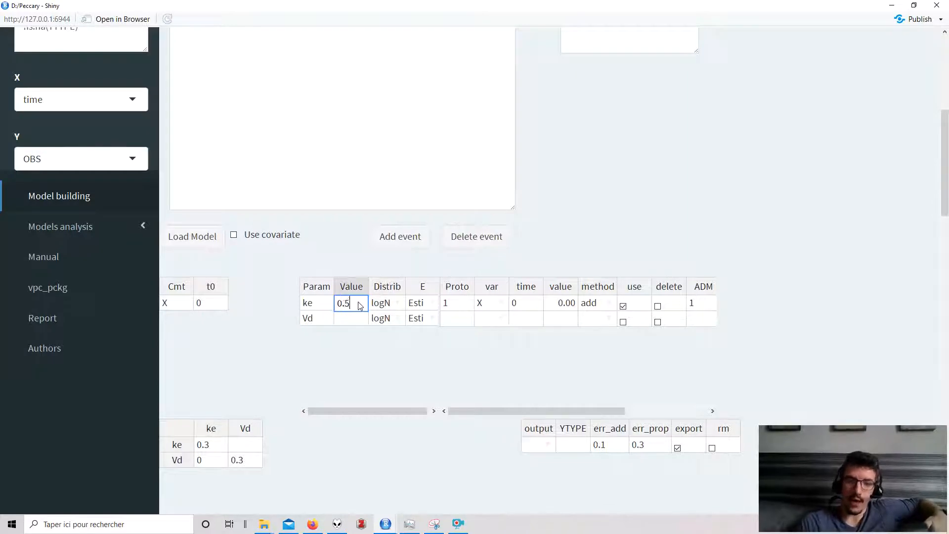
key(Return)
text(5)
key(Return)
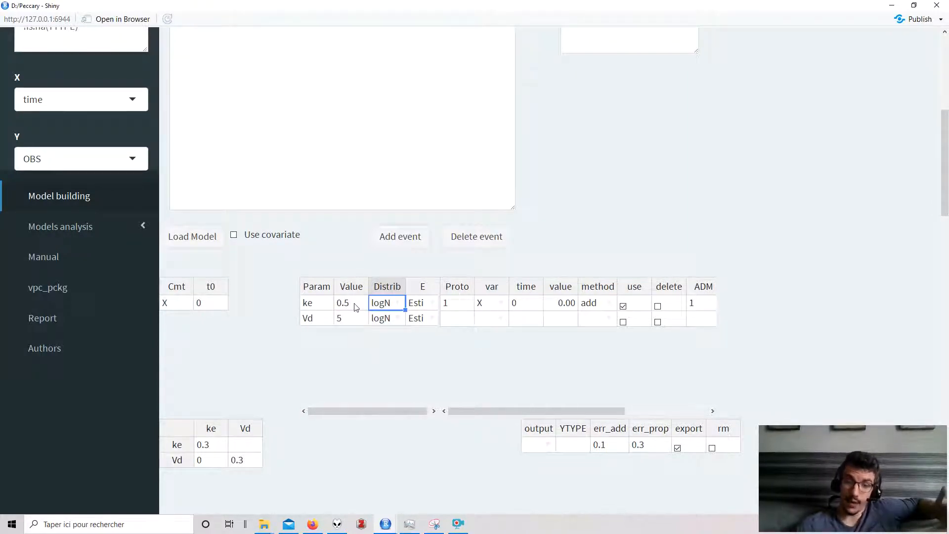
Check which distribution and estimation options are available for the ke parameter, keeping the current choices
click(398, 303)
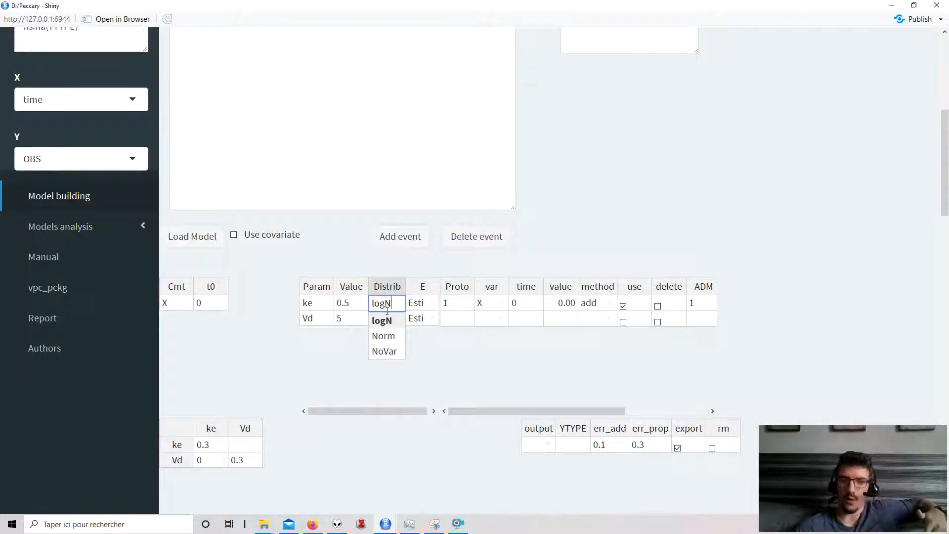
click(393, 433)
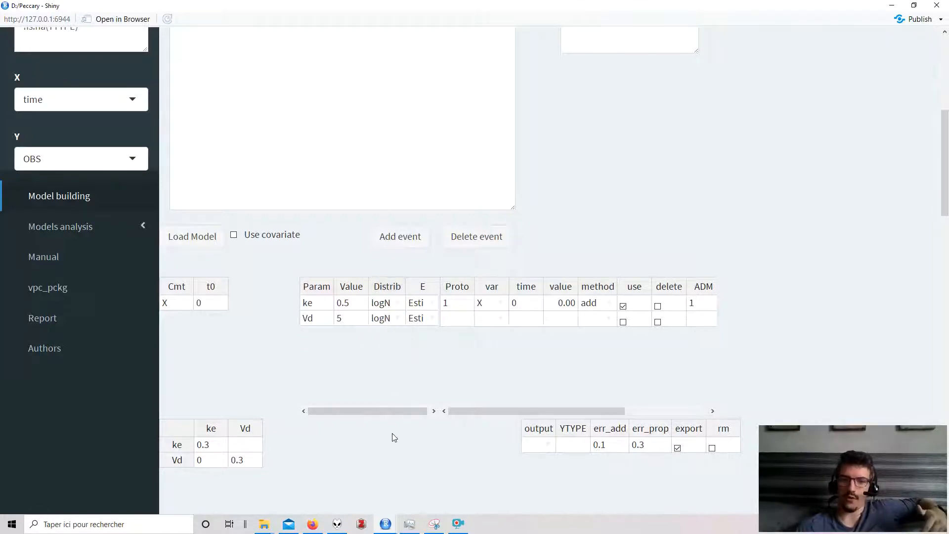
click(433, 303)
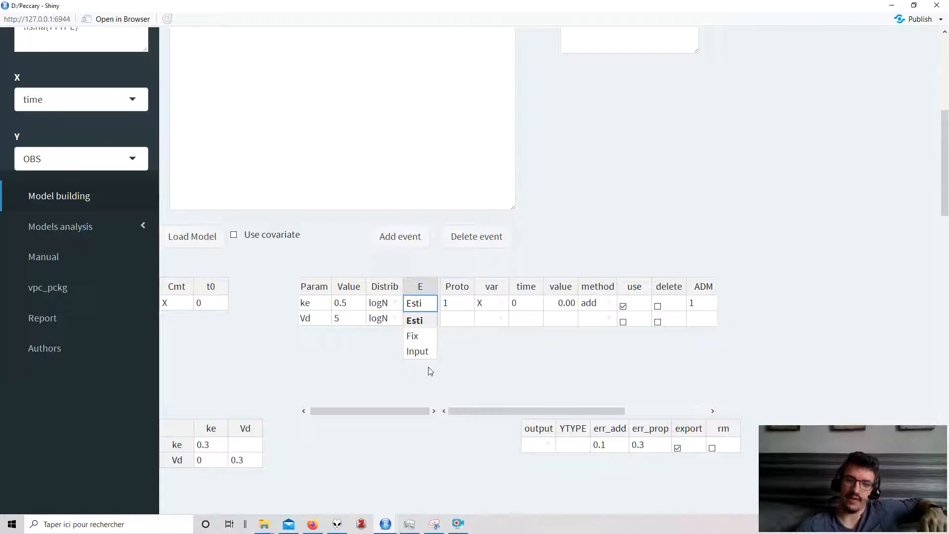
click(424, 386)
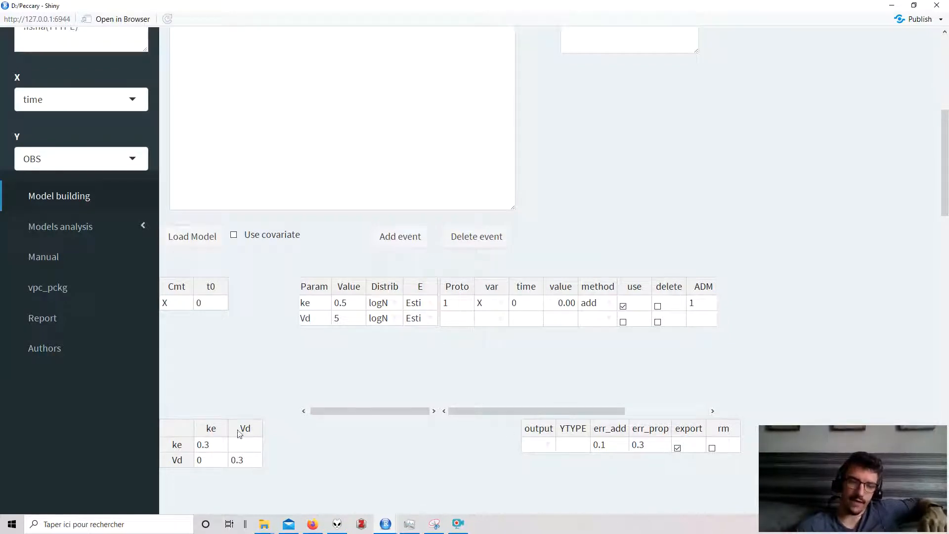
Set the value of the first administration event on X to 50
scroll(221, 444, down, 1)
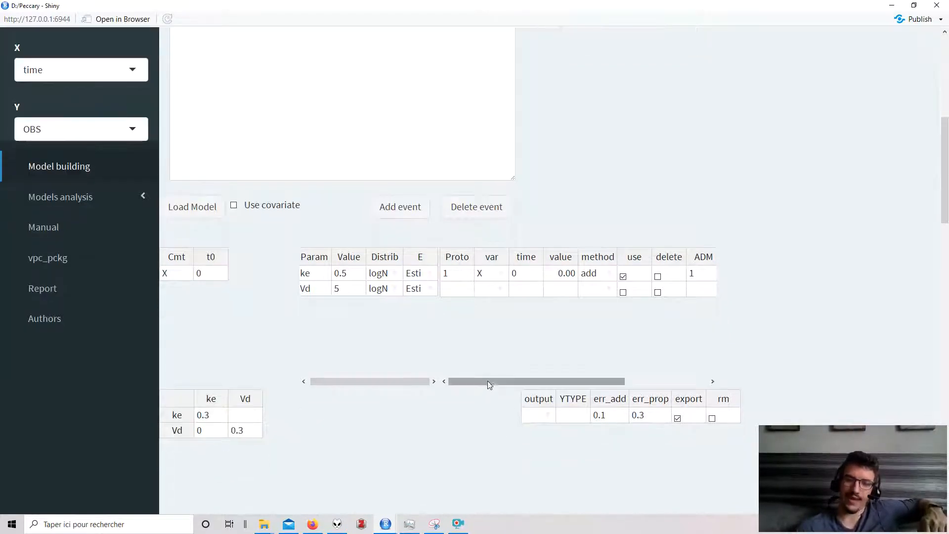
drag(482, 382, 426, 379)
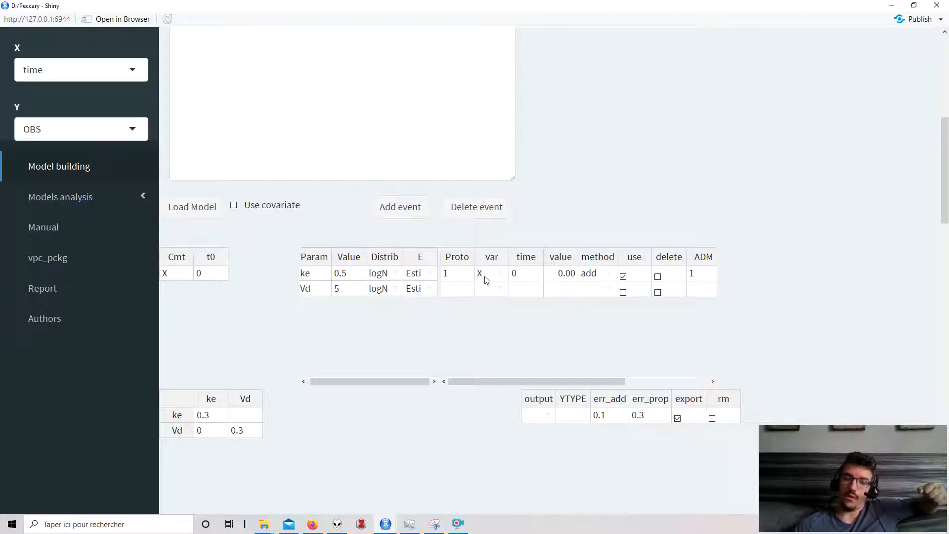
double_click(571, 280)
drag(568, 279, 552, 273)
text(50)
key(Return)
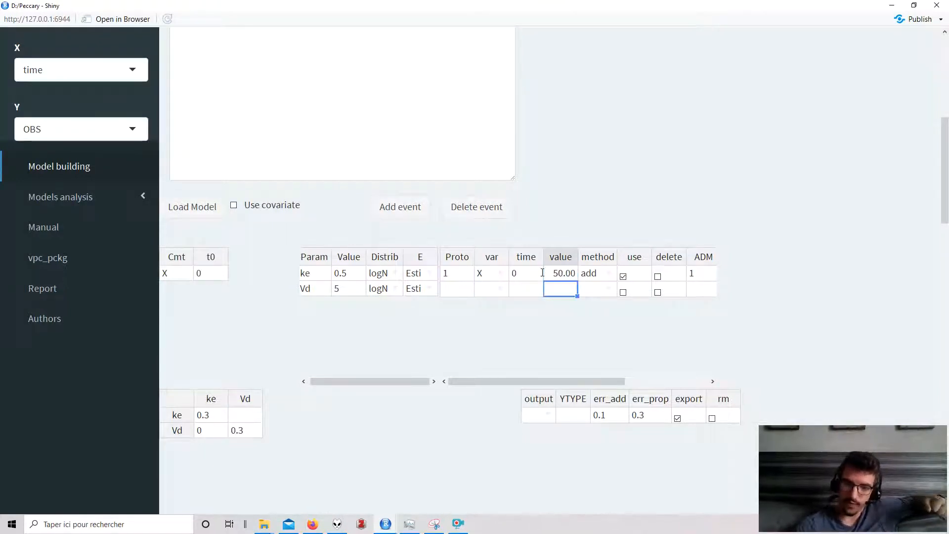
Try the tlag option on the first administration event, and switch it off again
drag(555, 382, 639, 380)
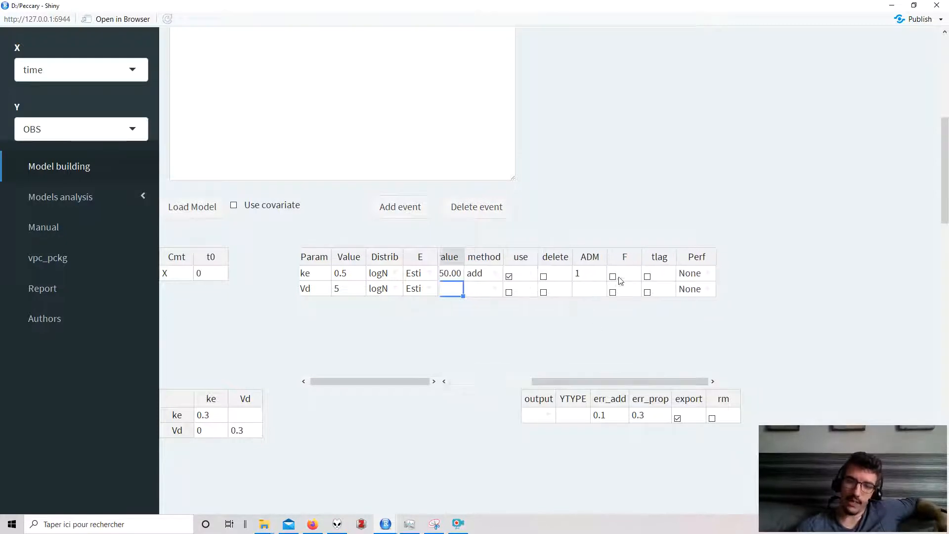
click(648, 278)
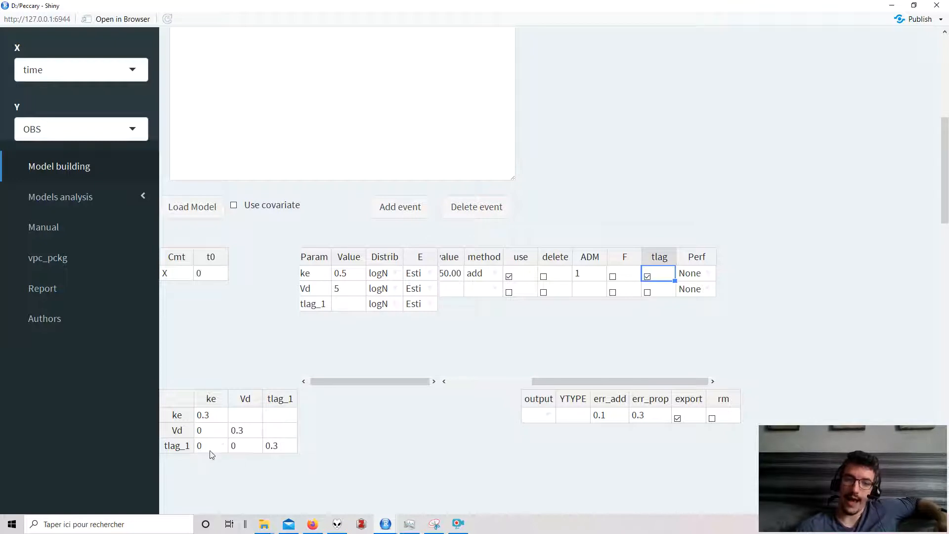
click(647, 277)
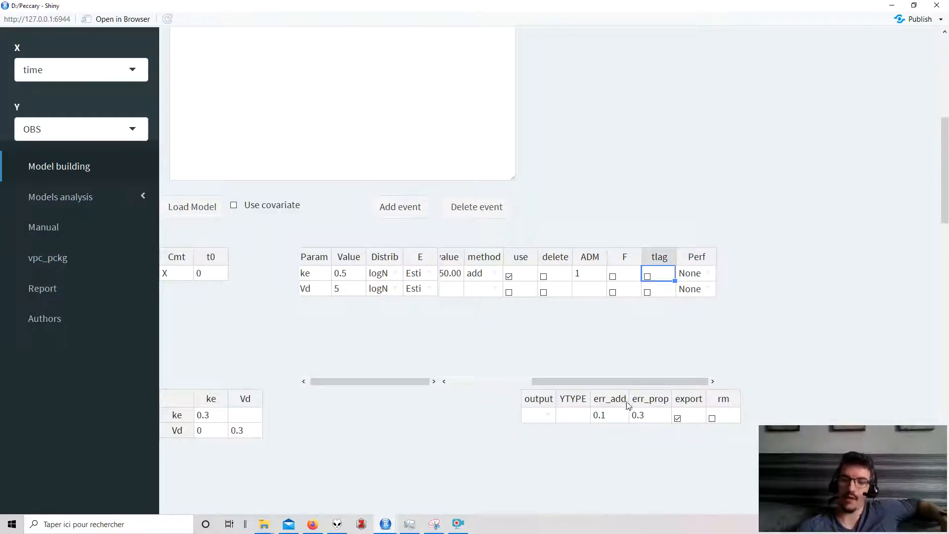
drag(623, 380, 489, 367)
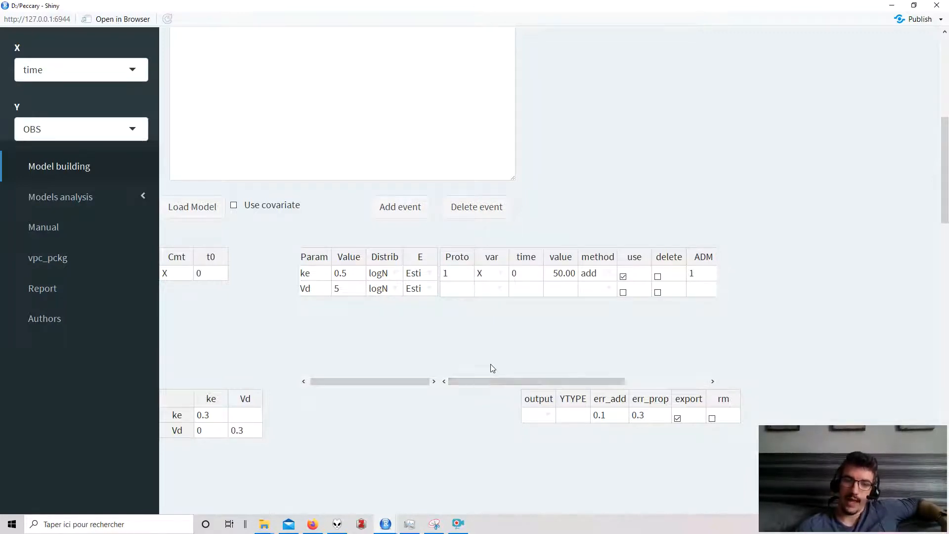
Generate the simulation plot of X over time and inspect the curve
scroll(491, 371, down, 8)
scroll(488, 369, down, 1)
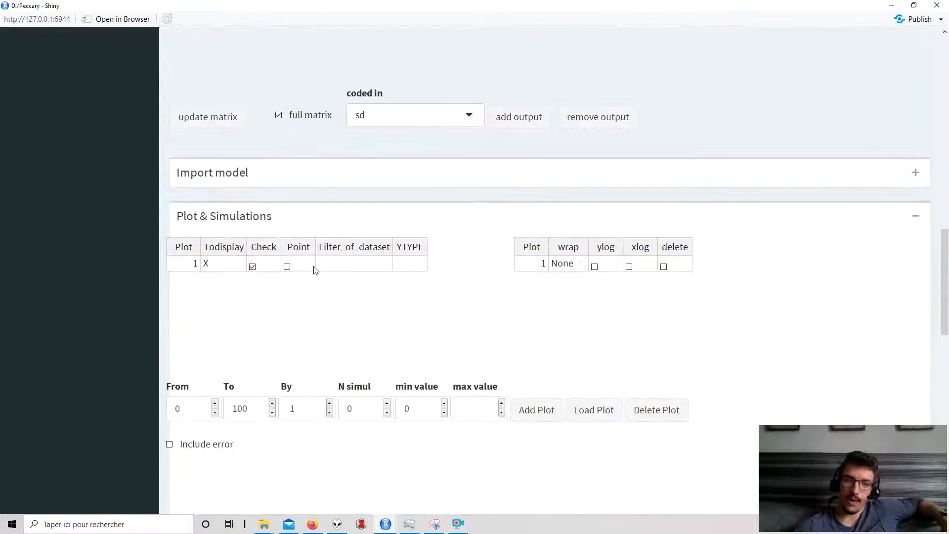
scroll(296, 257, down, 1)
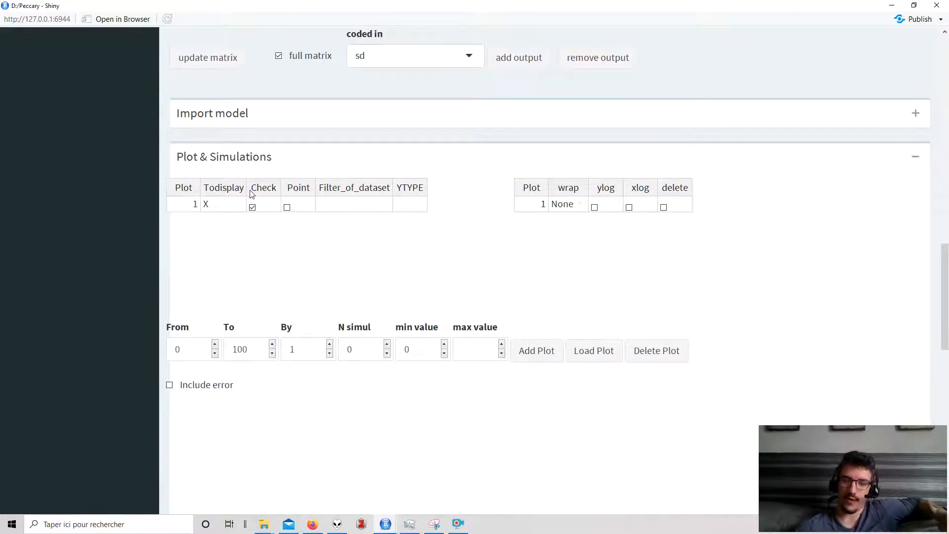
click(594, 350)
scroll(594, 351, down, 8)
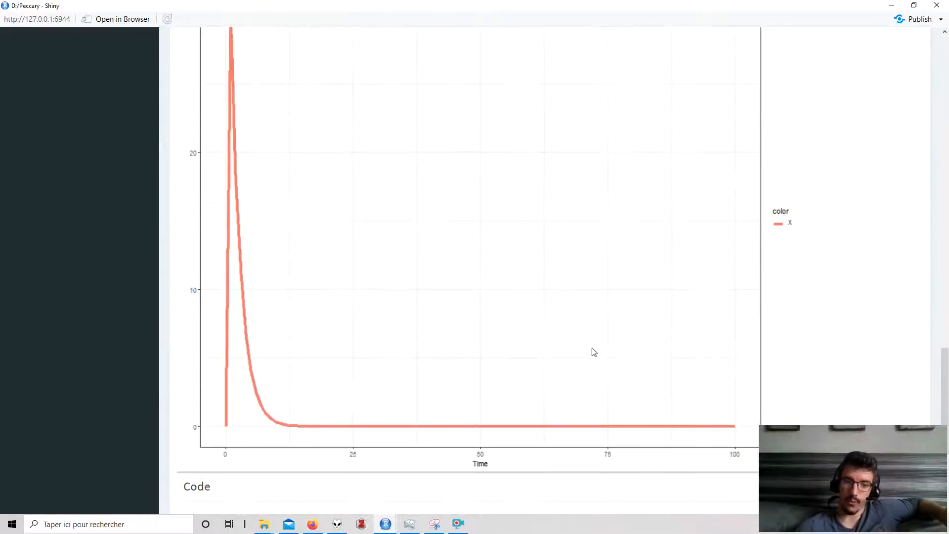
scroll(594, 352, up, 9)
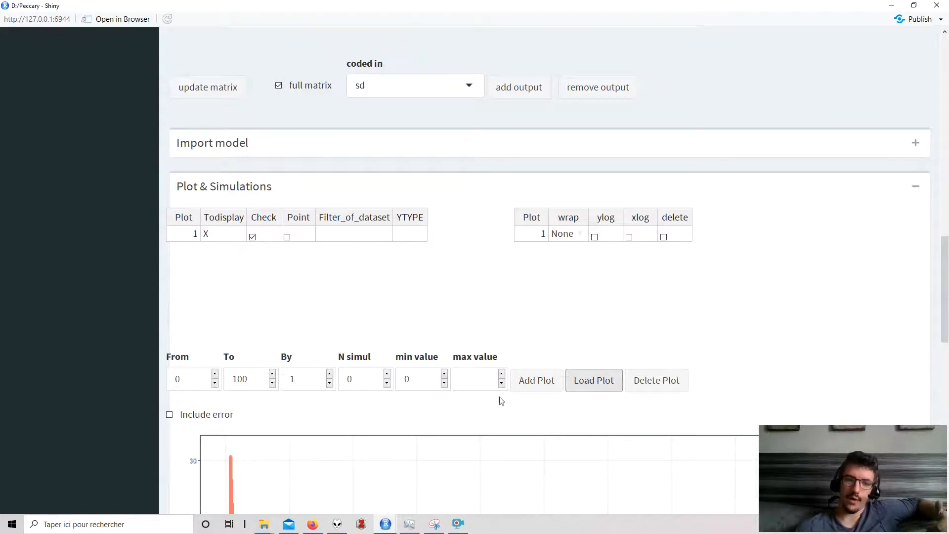
scroll(307, 444, down, 4)
scroll(307, 455, up, 2)
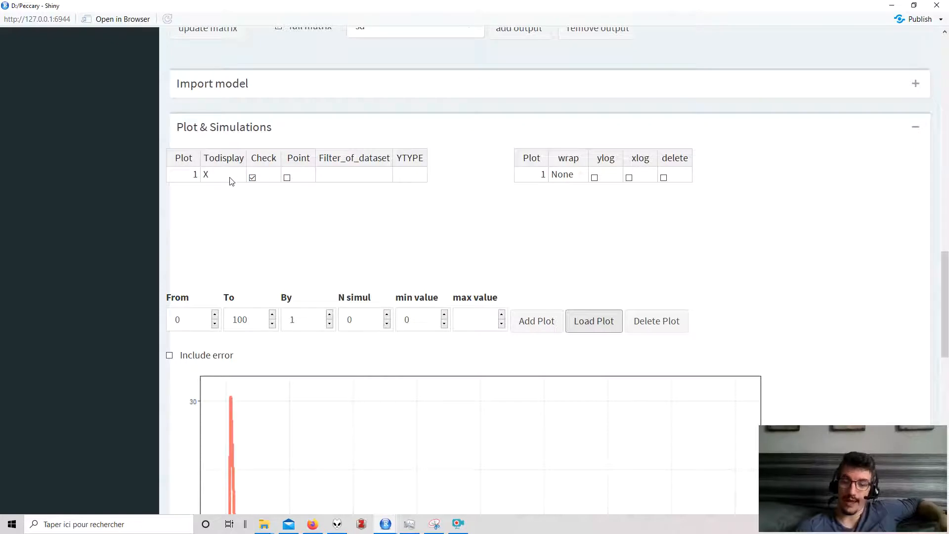
Rename conc to conc_output in the second model equation
scroll(299, 243, up, 15)
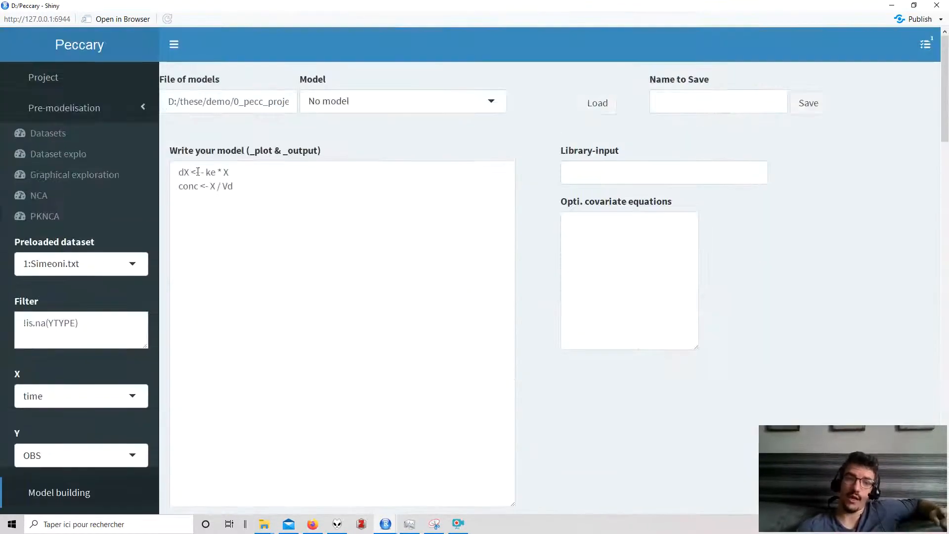
click(200, 186)
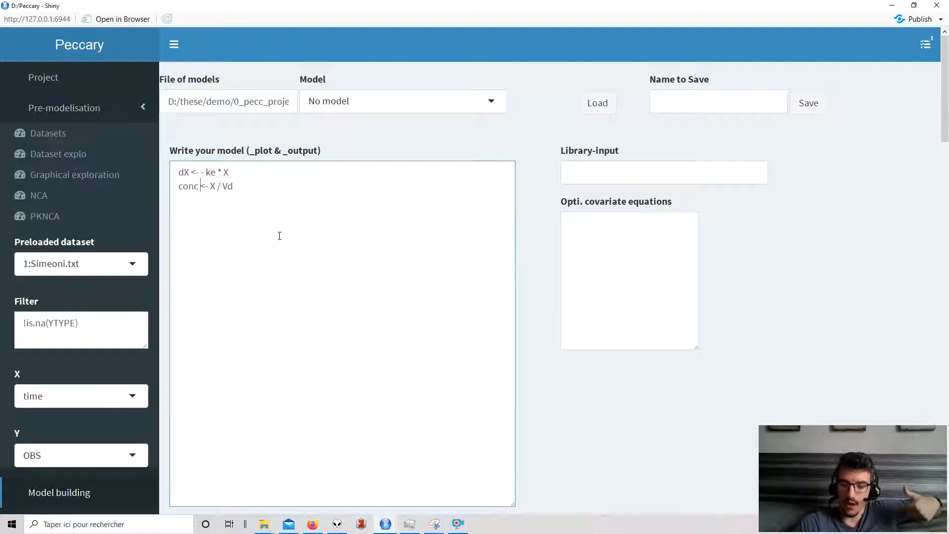
text(_plo)
key(BackSpace)
key(BackSpace)
key(BackSpace)
text(output)
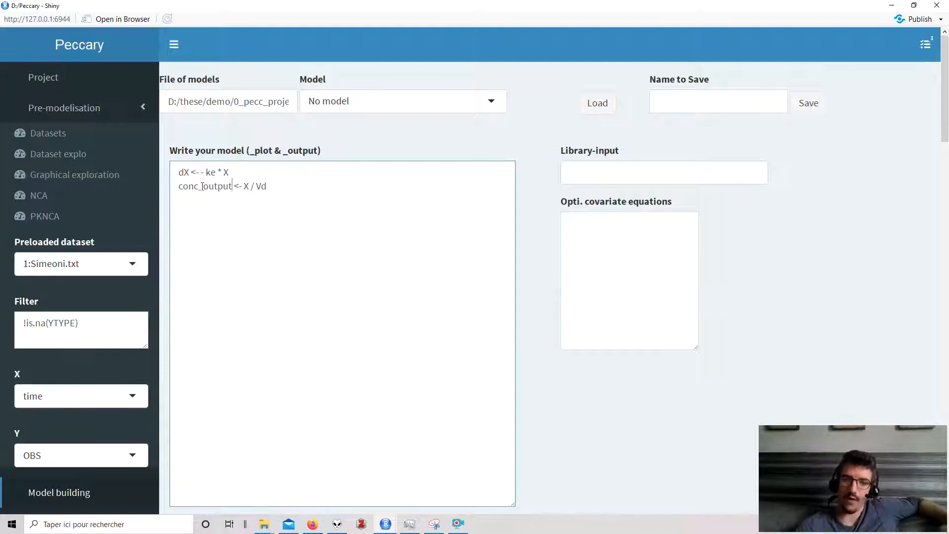
drag(199, 187, 179, 187)
Load the edited model so that conc is registered as an output
scroll(229, 229, down, 2)
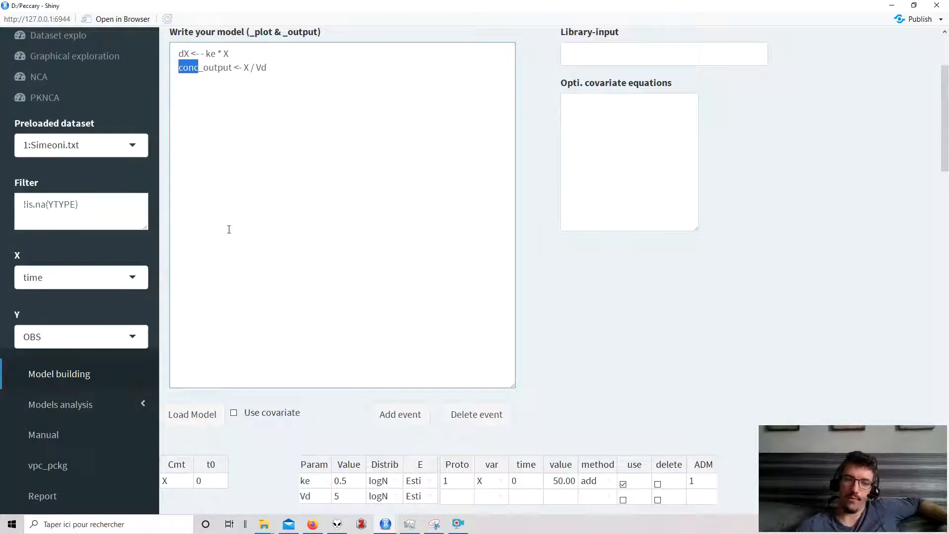
scroll(221, 333, down, 1)
scroll(219, 332, up, 2)
scroll(219, 333, down, 2)
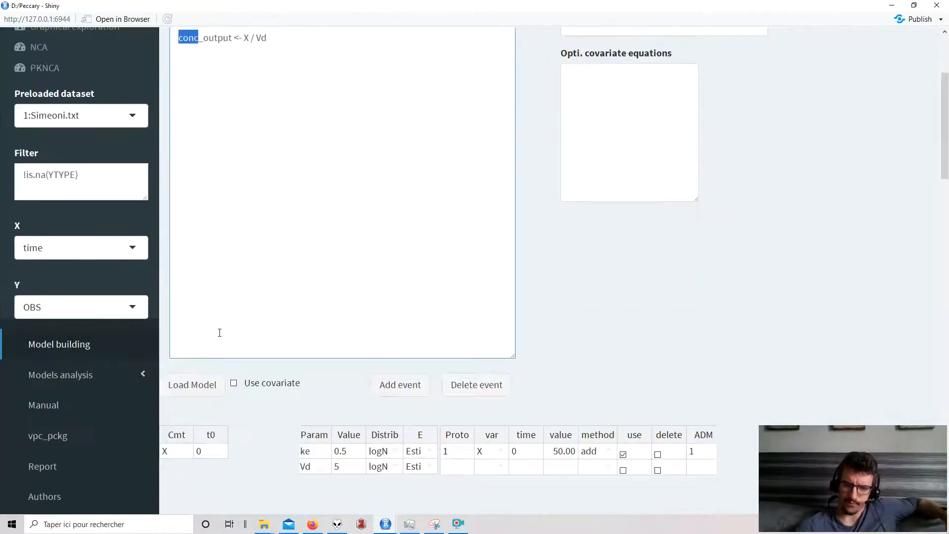
scroll(220, 333, down, 2)
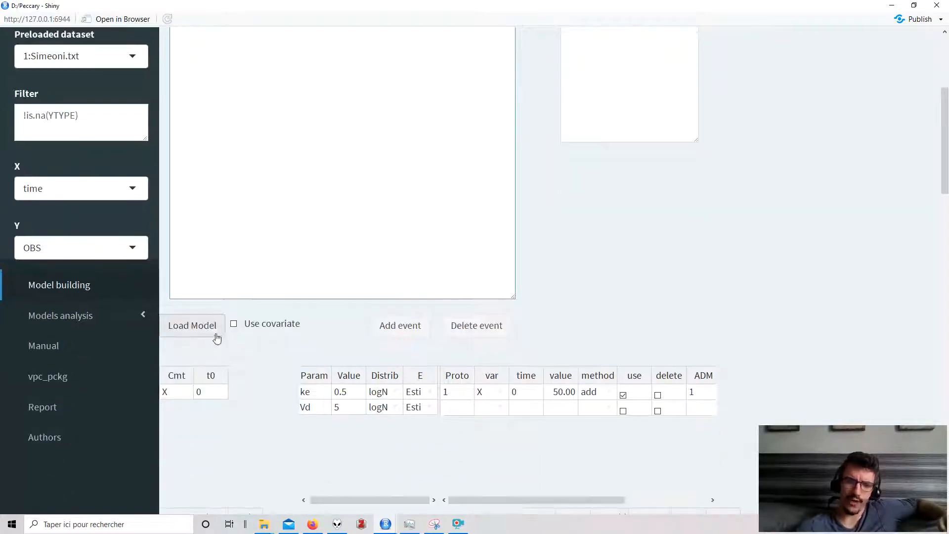
click(210, 330)
Generate the simulation plot of X and conc and inspect both curves
scroll(211, 330, down, 15)
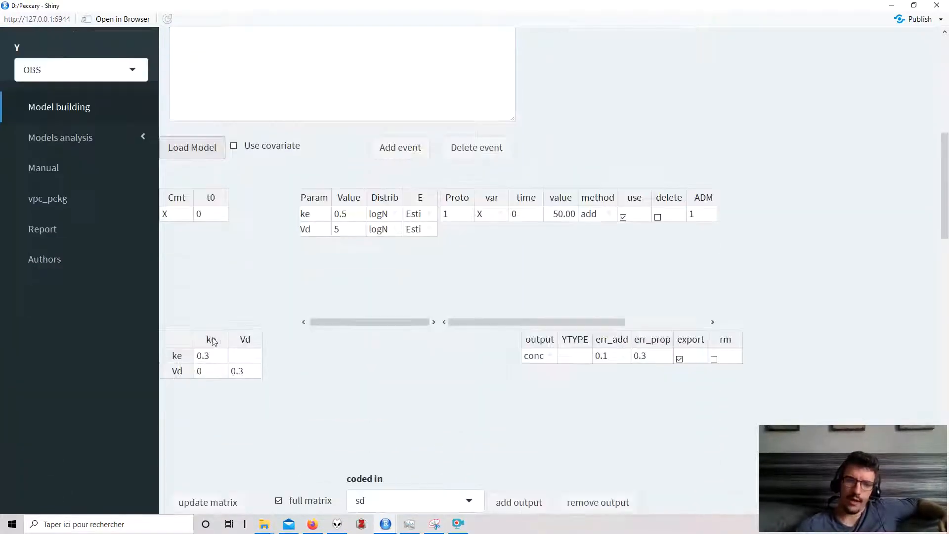
click(225, 312)
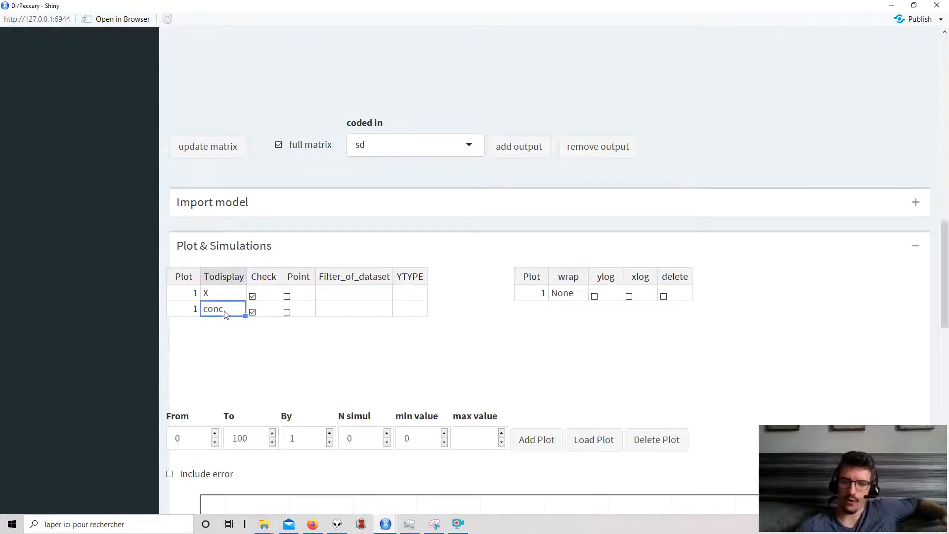
scroll(224, 317, down, 5)
click(592, 210)
scroll(544, 310, down, 6)
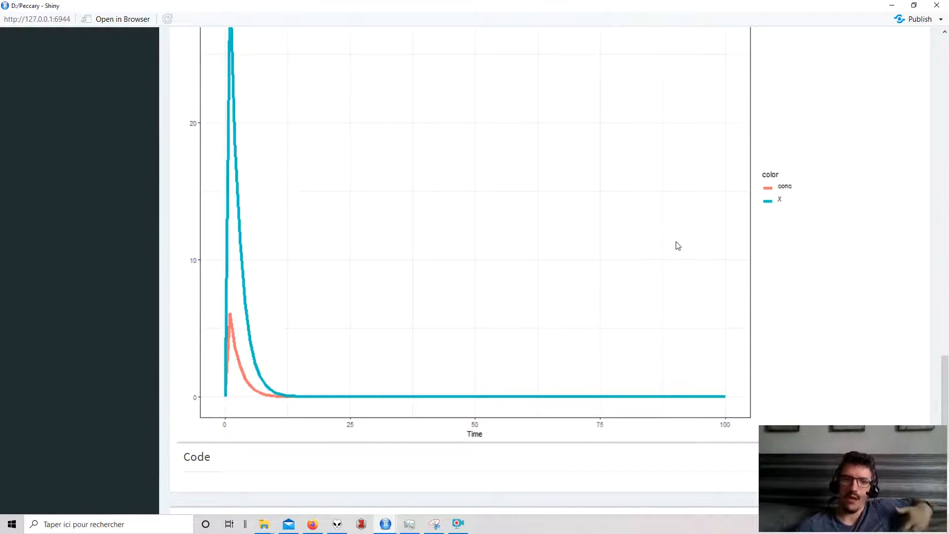
Review the observed data by dose in the graphical exploration of the Simeoni dataset, and return to model building
scroll(597, 301, up, 15)
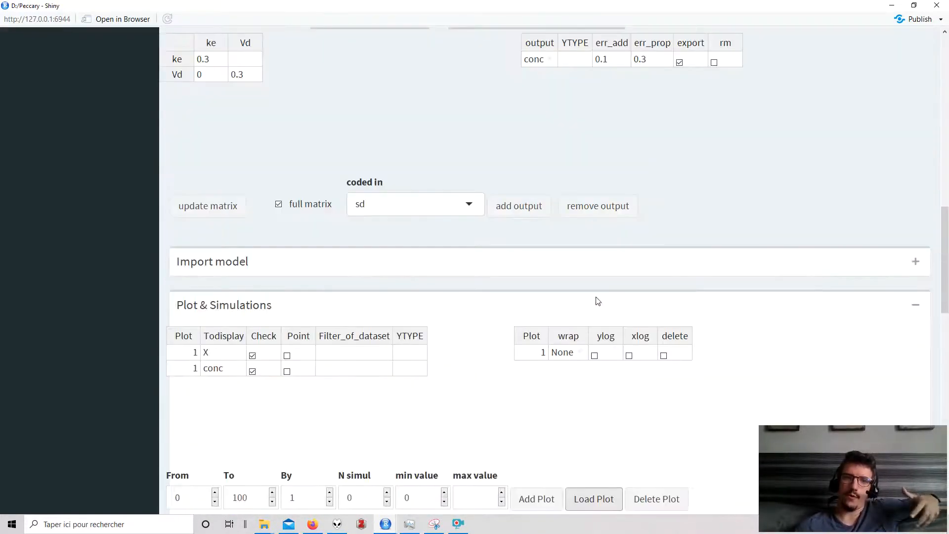
scroll(595, 299, up, 3)
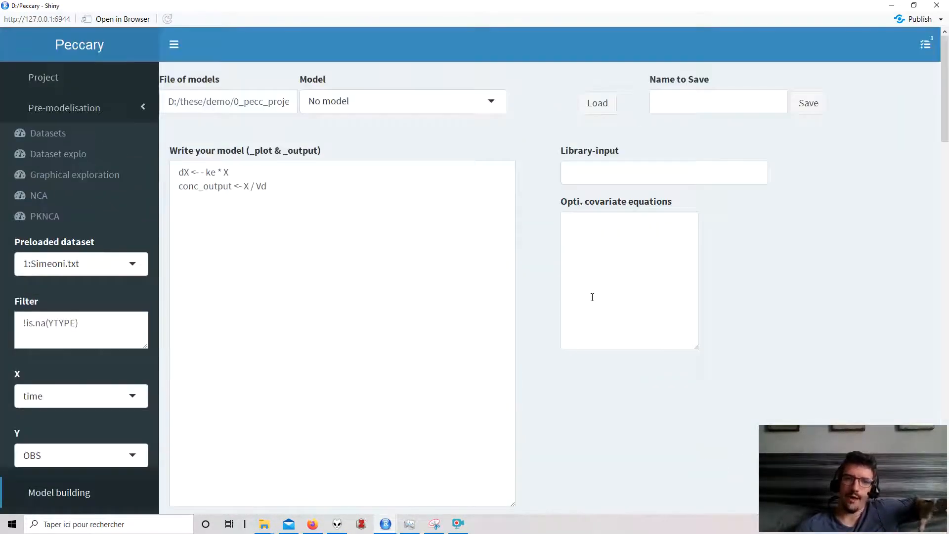
click(355, 227)
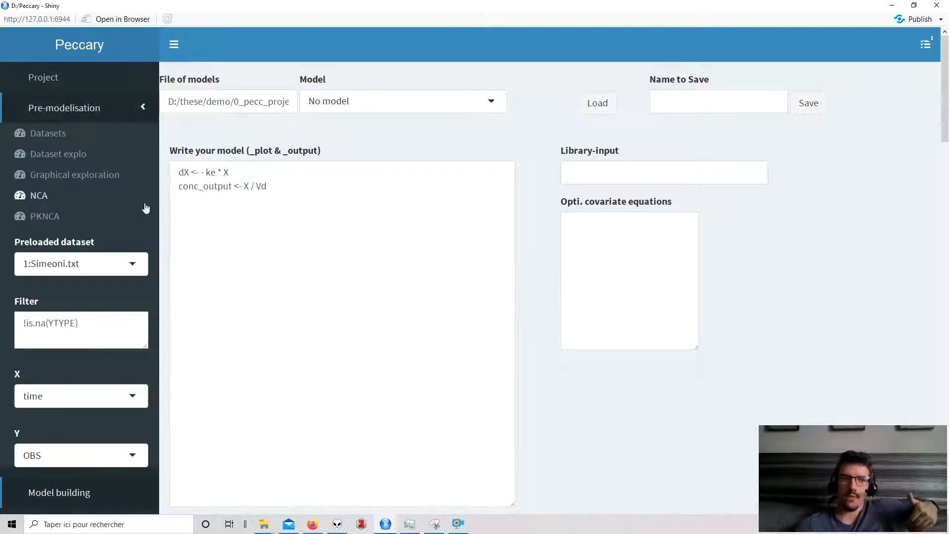
click(68, 175)
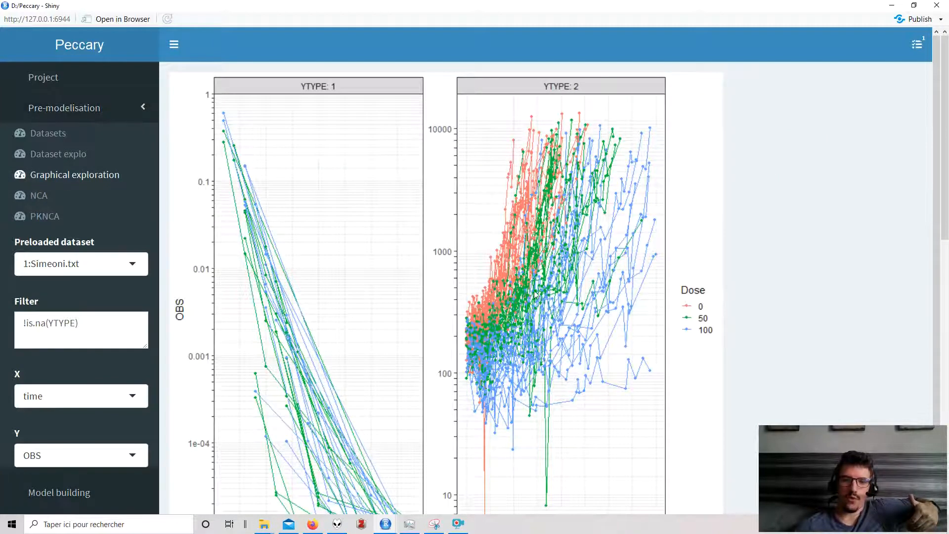
scroll(533, 292, down, 1)
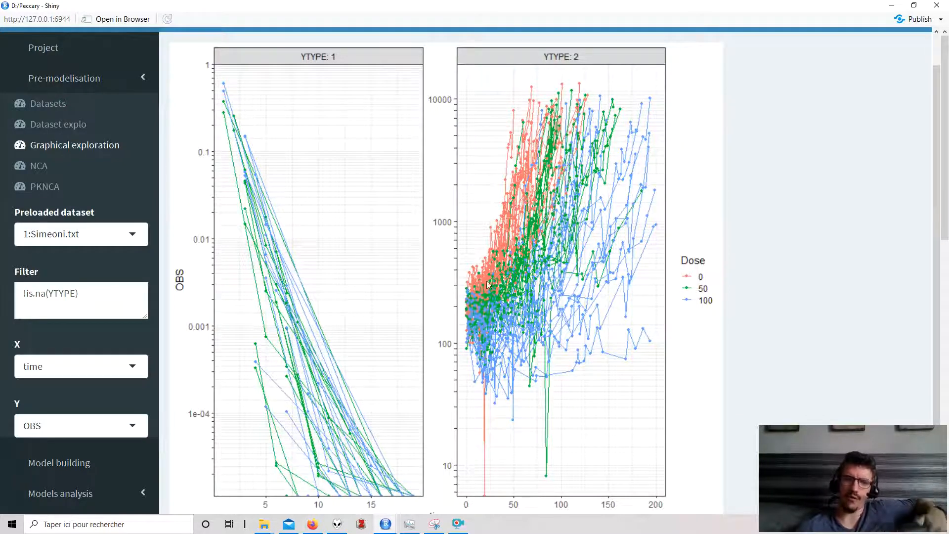
click(78, 472)
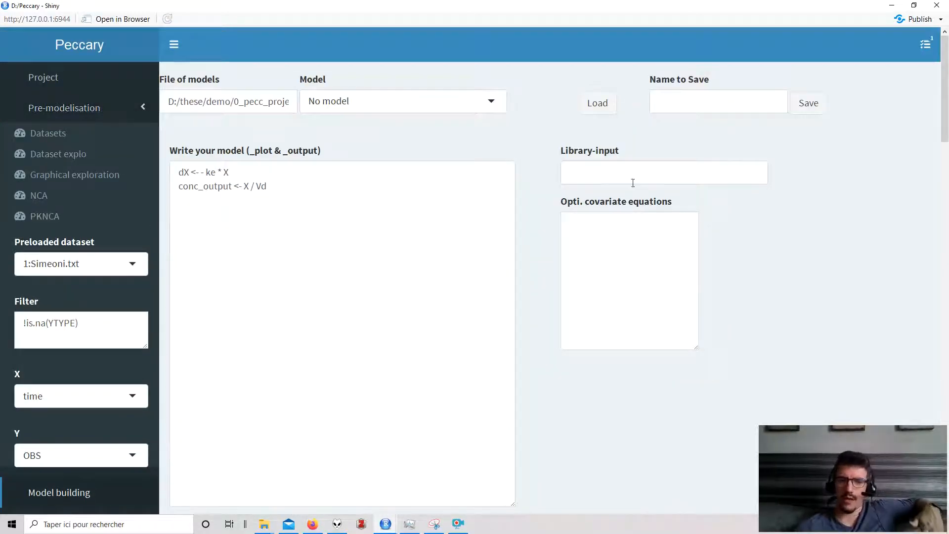
Clear the handwritten model equations and insert the Pk.1comp.ke.Vd.difEq model from the library
drag(354, 206, 206, 134)
key(BackSpace)
click(581, 169)
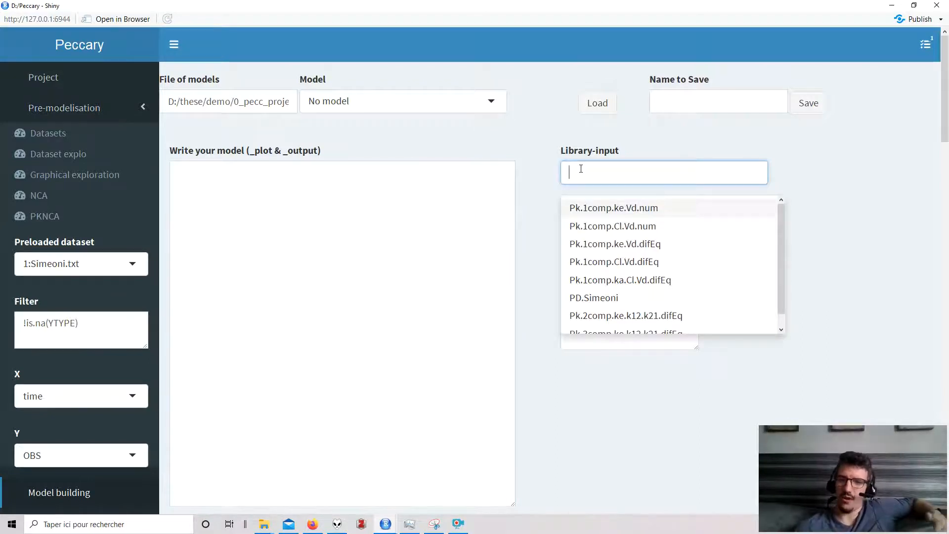
click(678, 247)
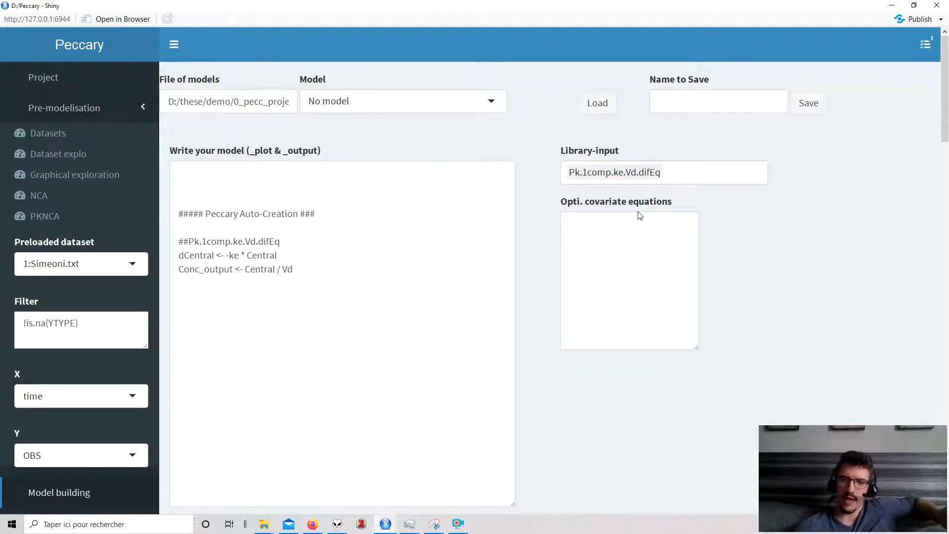
Add the PD.Simeoni_drug1 library model to the PK model and check how Conc links the two sets of equations
click(695, 178)
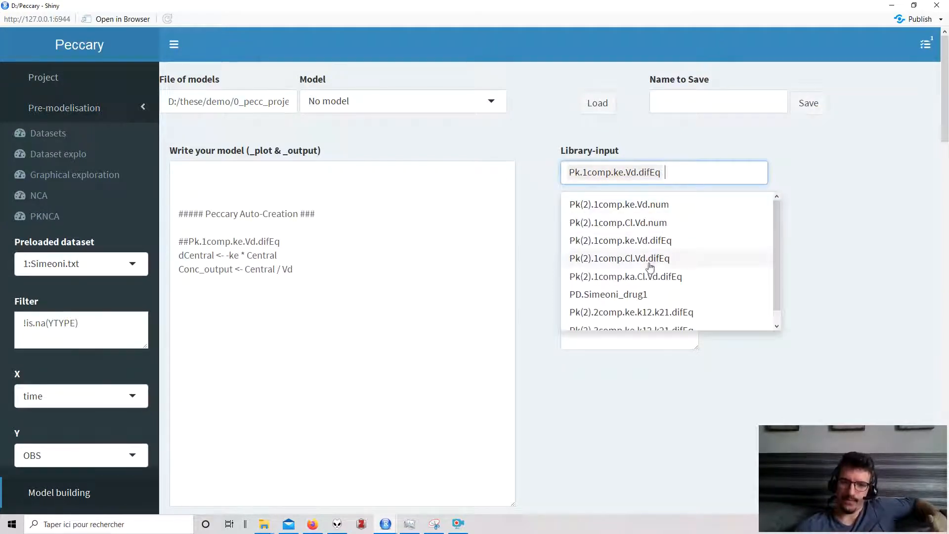
click(634, 296)
drag(327, 391, 178, 309)
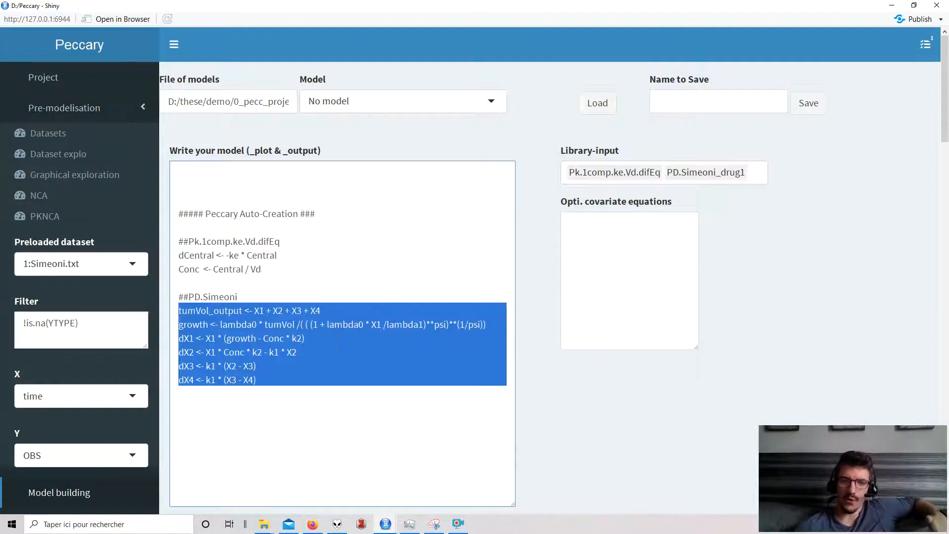
double_click(196, 270)
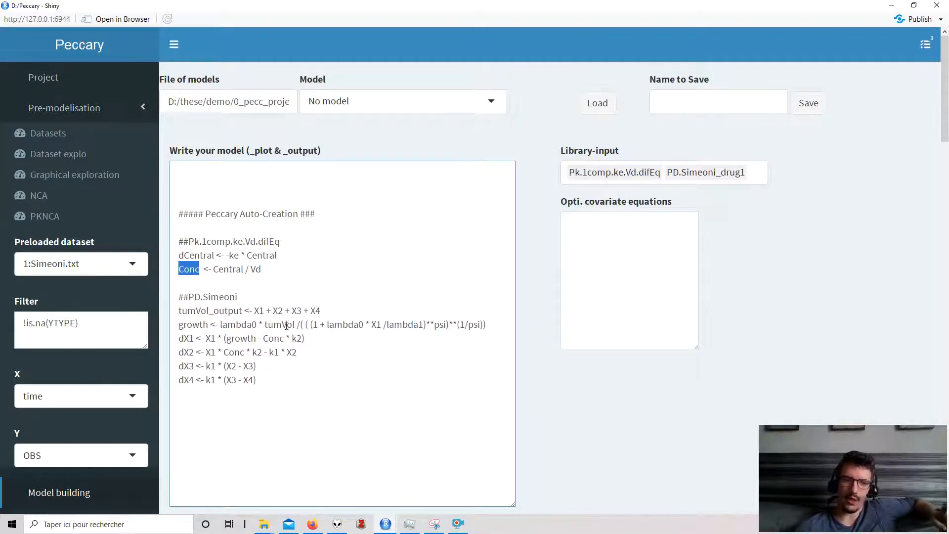
double_click(273, 338)
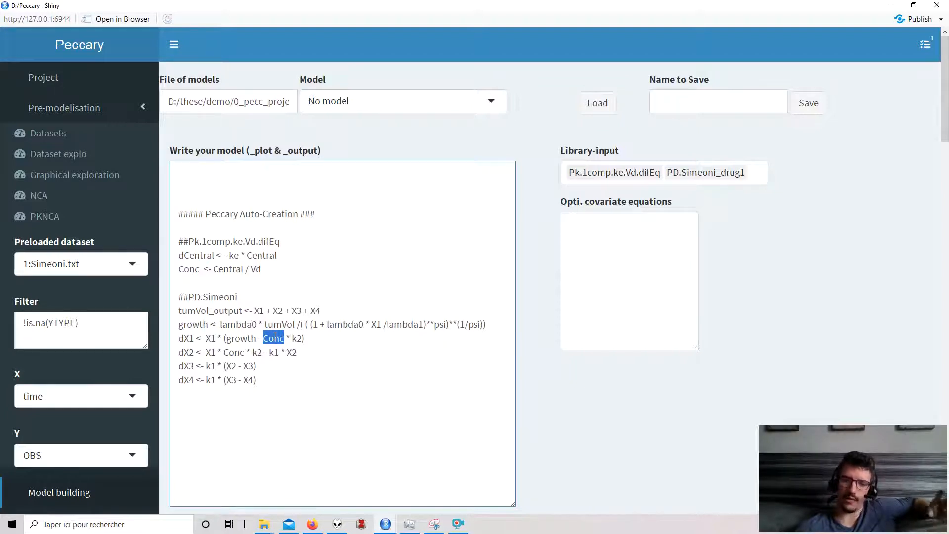
Load the combined PK and Simeoni tumour growth model to refresh its compartments and parameters
scroll(277, 331, down, 2)
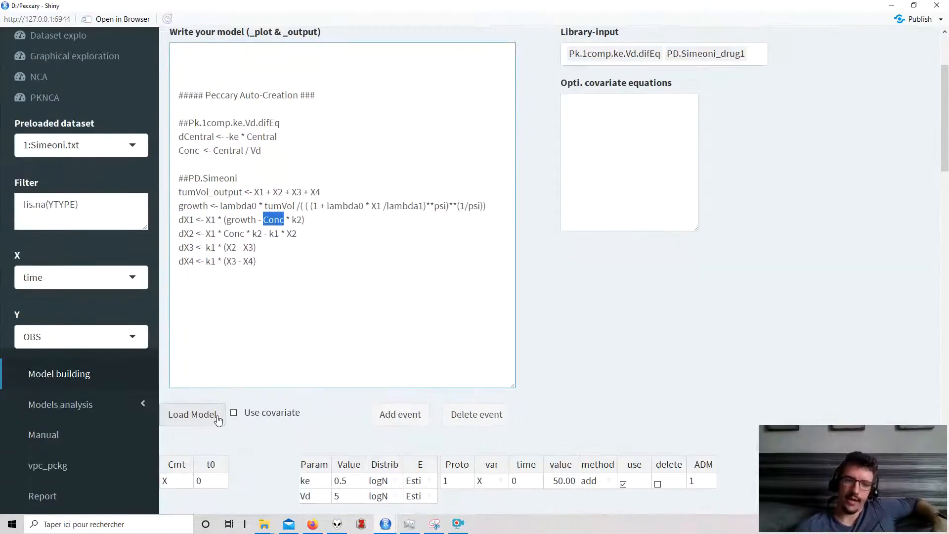
click(218, 418)
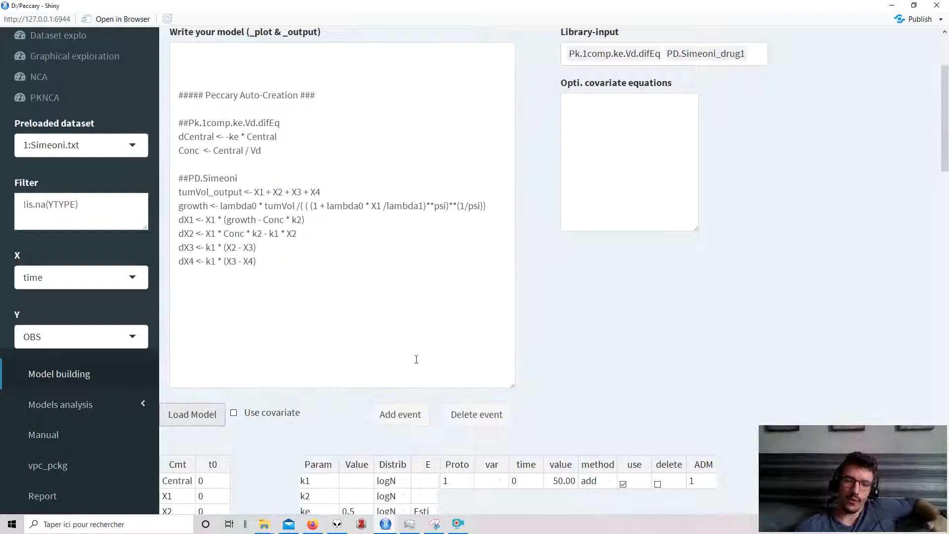
scroll(391, 396, down, 1)
scroll(519, 443, down, 1)
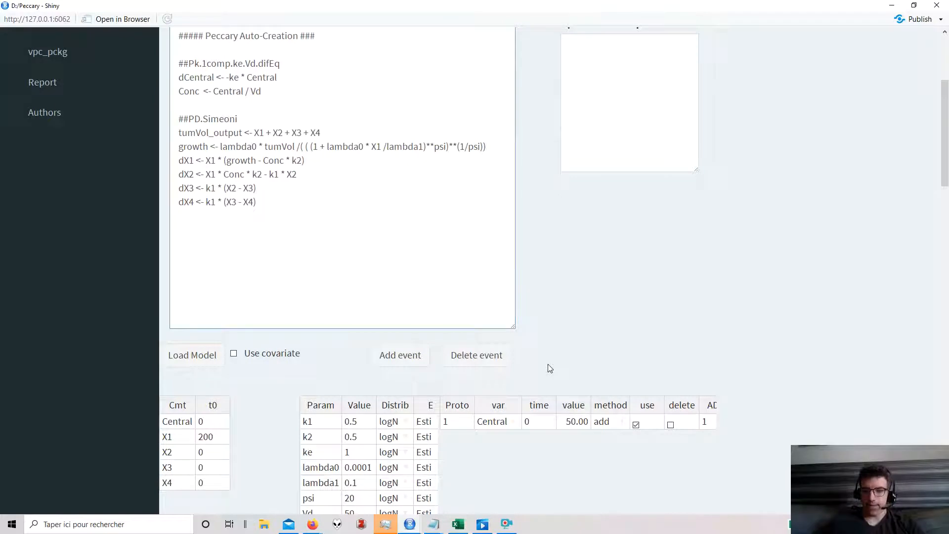
Add the line dX1_0 <- baseline after the growth equation and reload the model
click(215, 440)
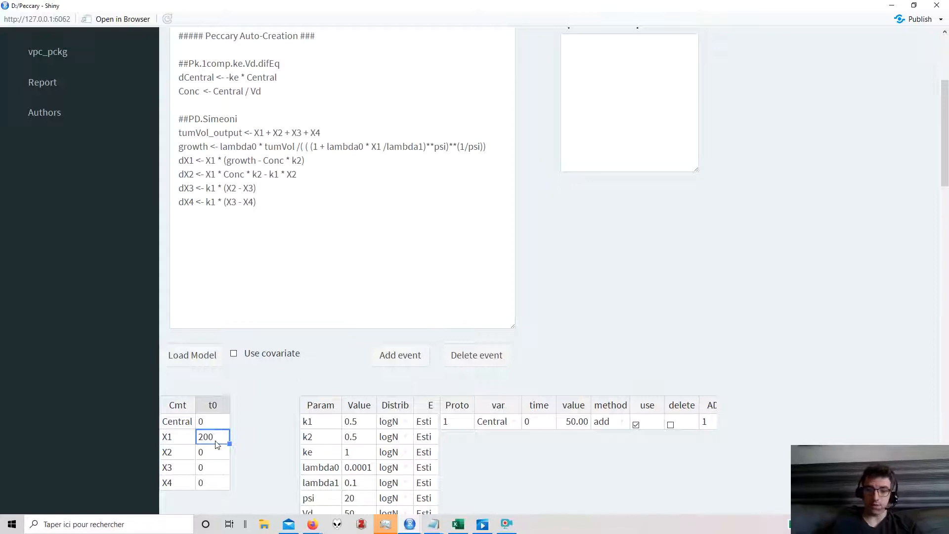
click(495, 147)
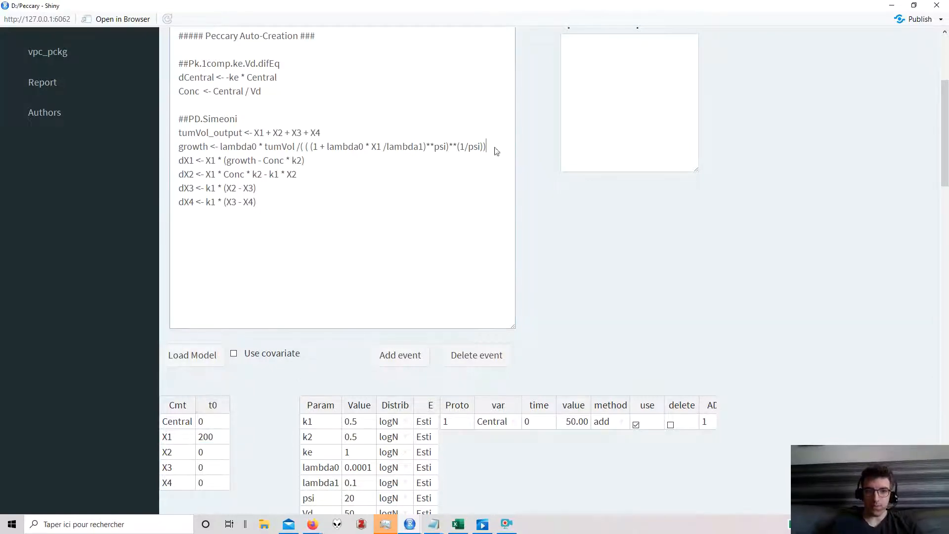
key(Return)
text(dX1_0 <- baseline)
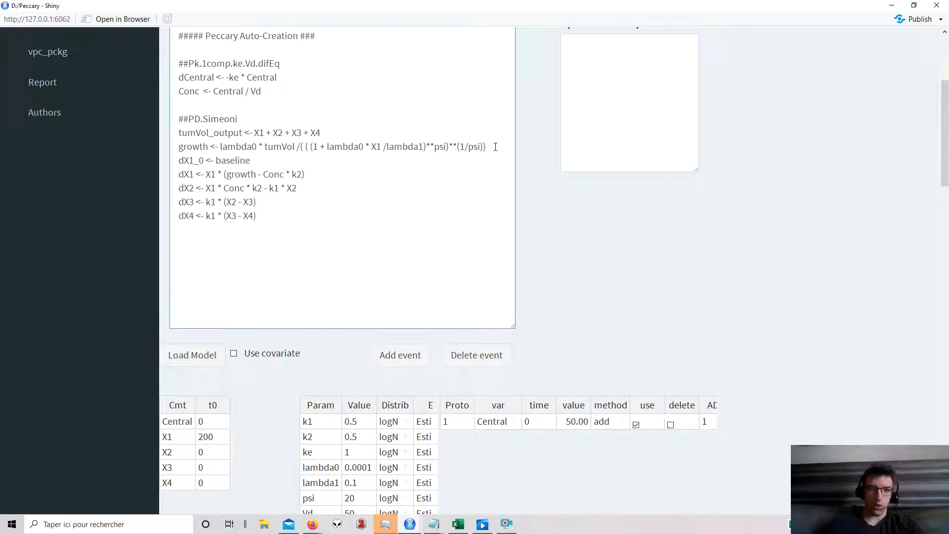
click(212, 356)
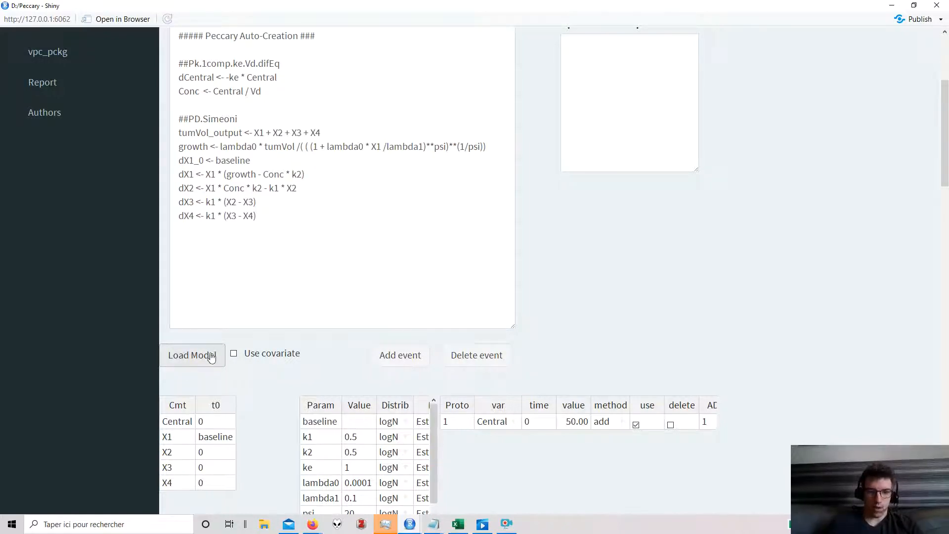
Set the value of the baseline parameter to 200
scroll(289, 432, down, 1)
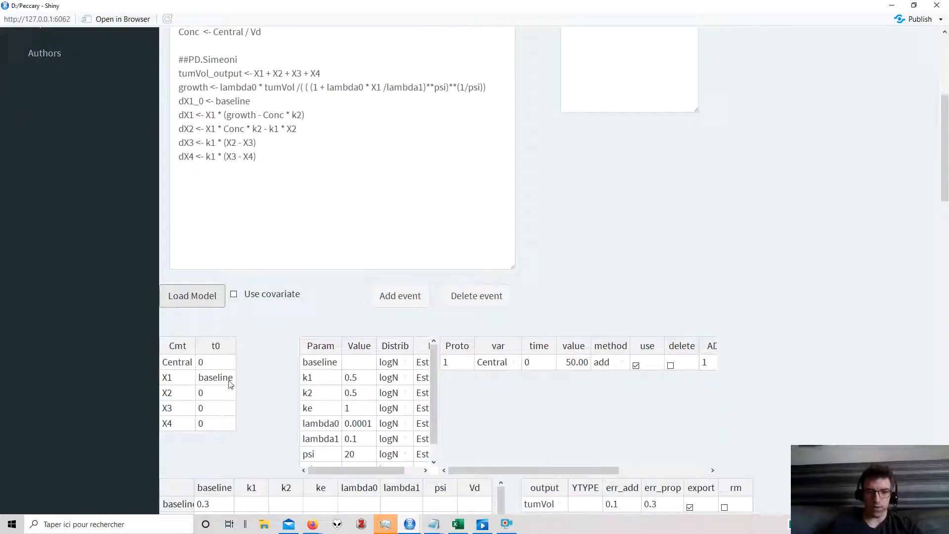
click(361, 367)
text(20)
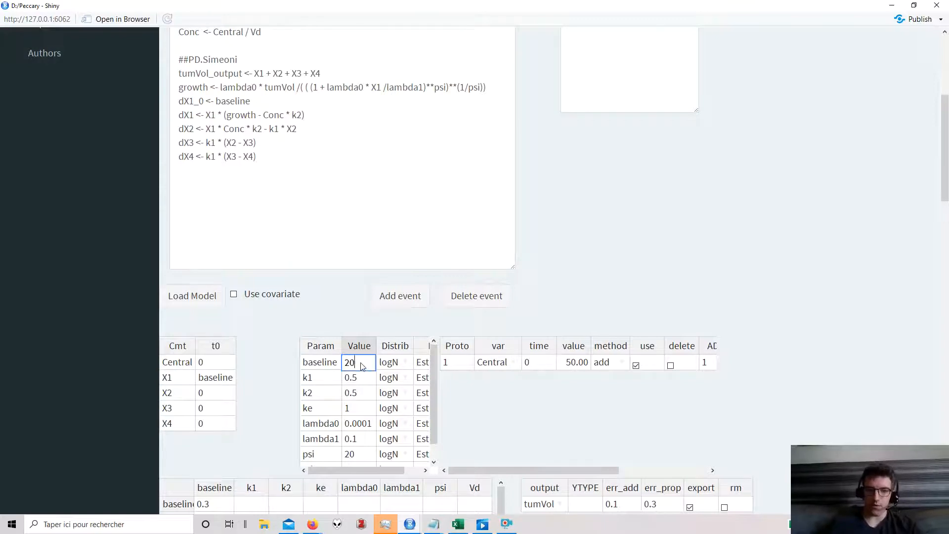
text(0)
click(229, 383)
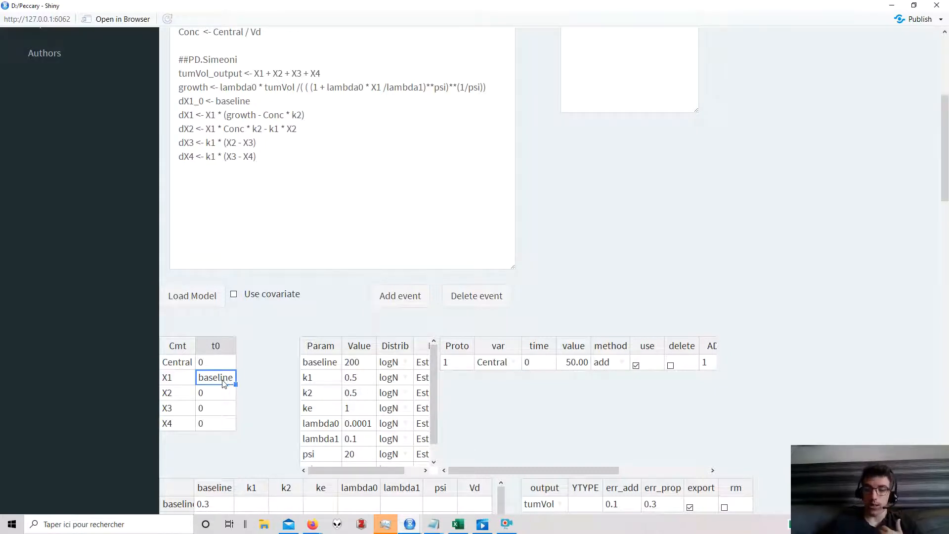
Try the expression kin/kout as the initial value of compartment X1, and restore baseline
double_click(231, 380)
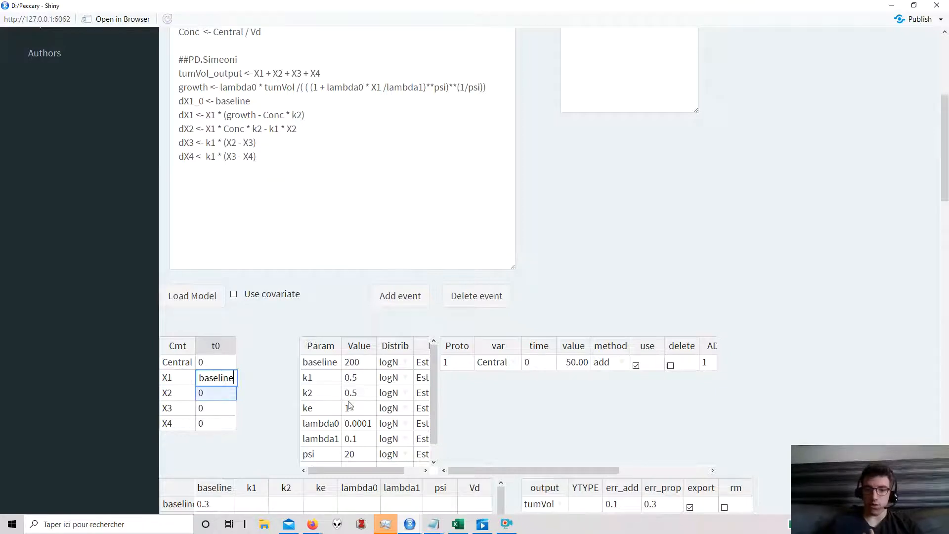
drag(234, 378, 176, 374)
text(kin/kout)
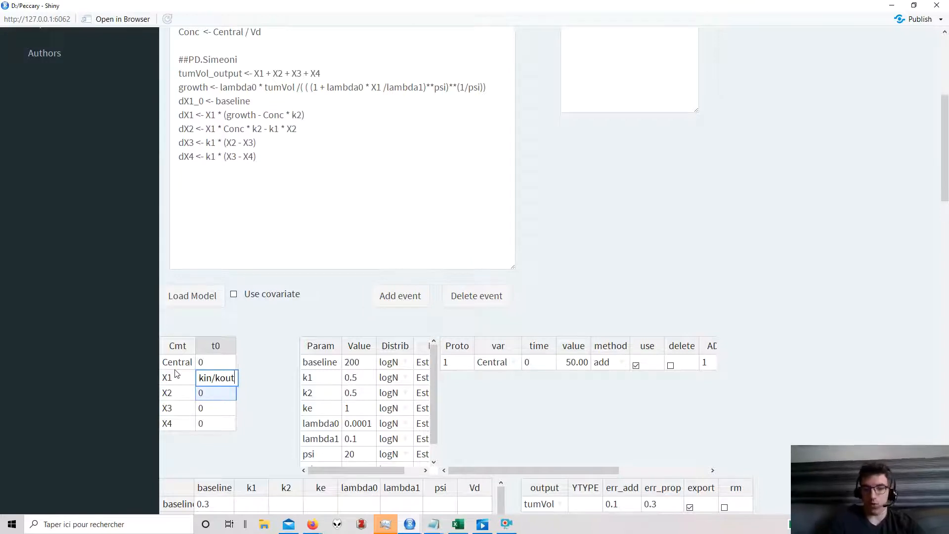
key(BackSpace)
key(BackSpace)
key(BackSpace)
key(BackSpace)
key(BackSpace)
key(BackSpace)
key(BackSpace)
key(BackSpace)
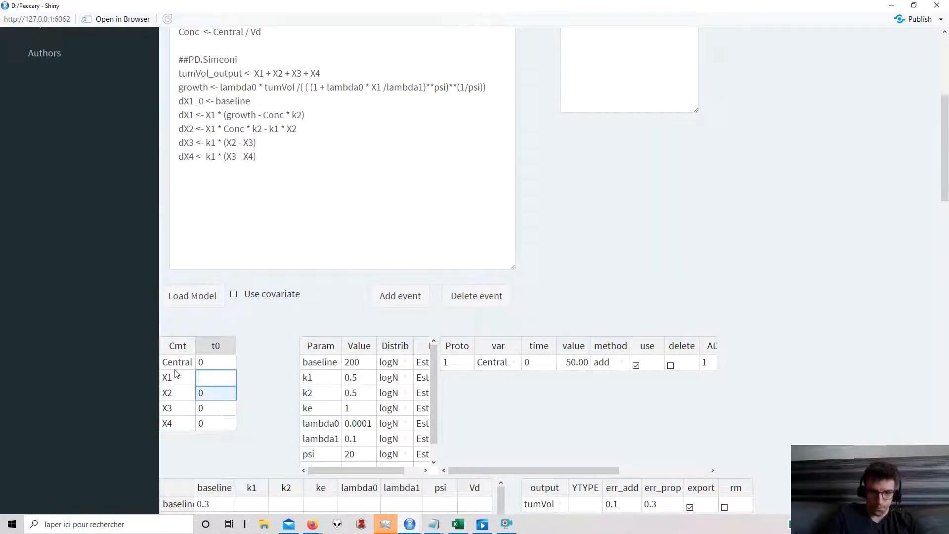
text(baseline)
click(713, 234)
Generate the simulation plot of tumVol over time from 0 to 100
scroll(541, 371, down, 8)
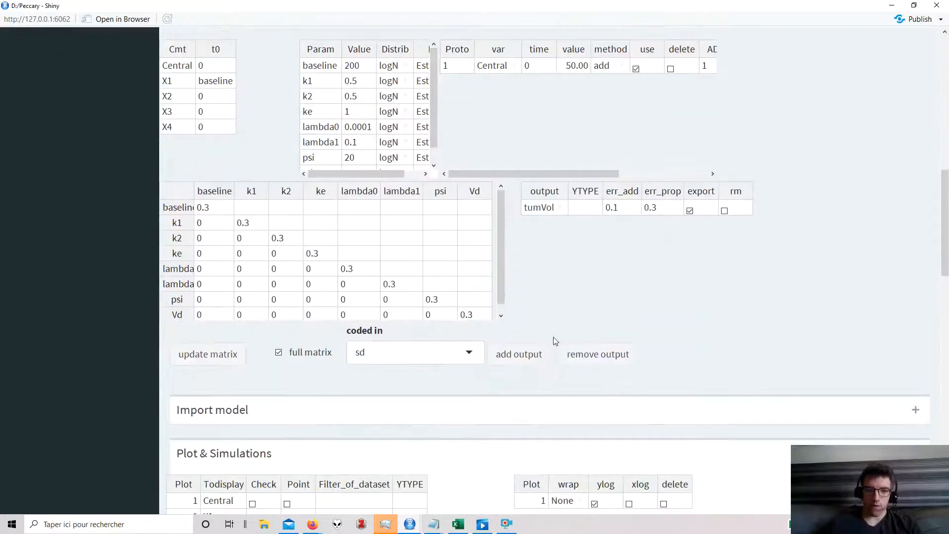
scroll(582, 301, down, 2)
scroll(600, 280, down, 5)
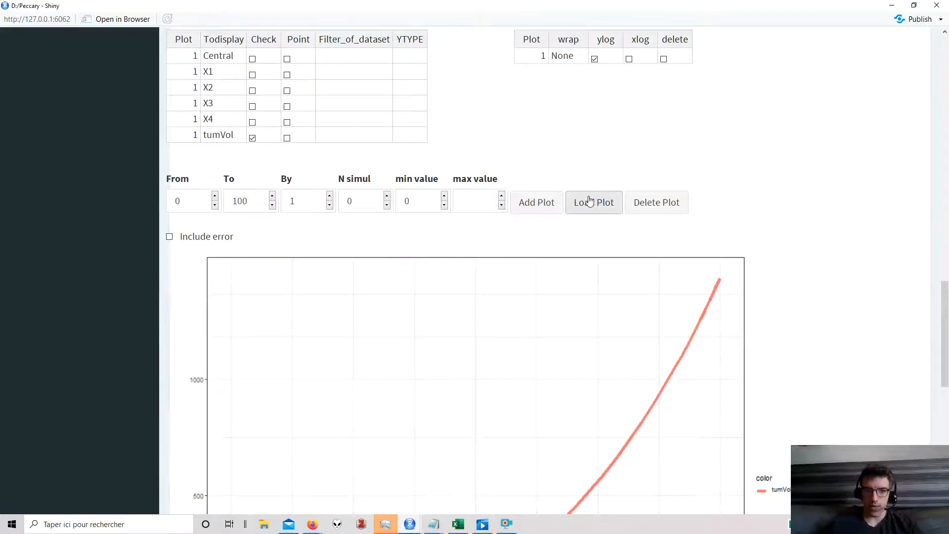
click(574, 212)
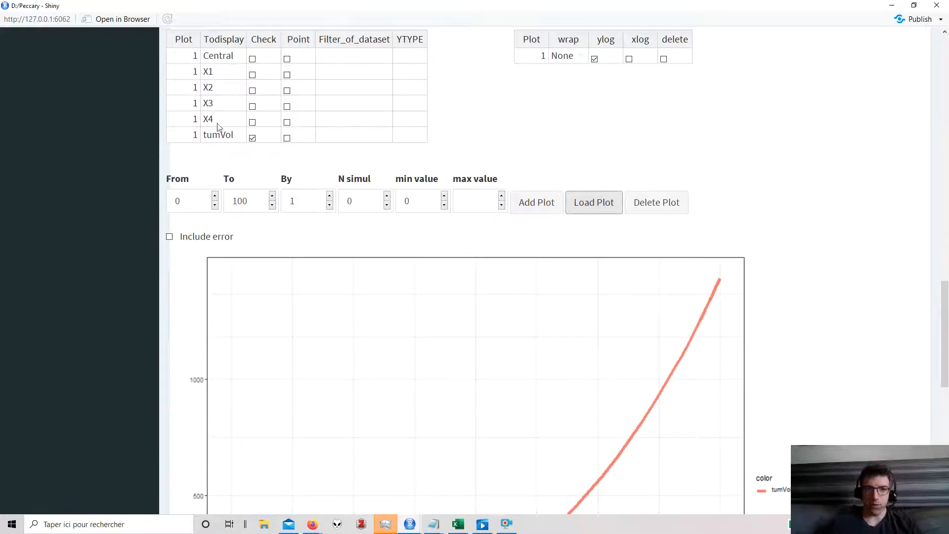
Enable Central, X1, X2, X3 and X4 for display in plot 1 alongside tumVol
click(253, 59)
click(253, 75)
click(253, 93)
click(252, 106)
click(252, 122)
click(253, 91)
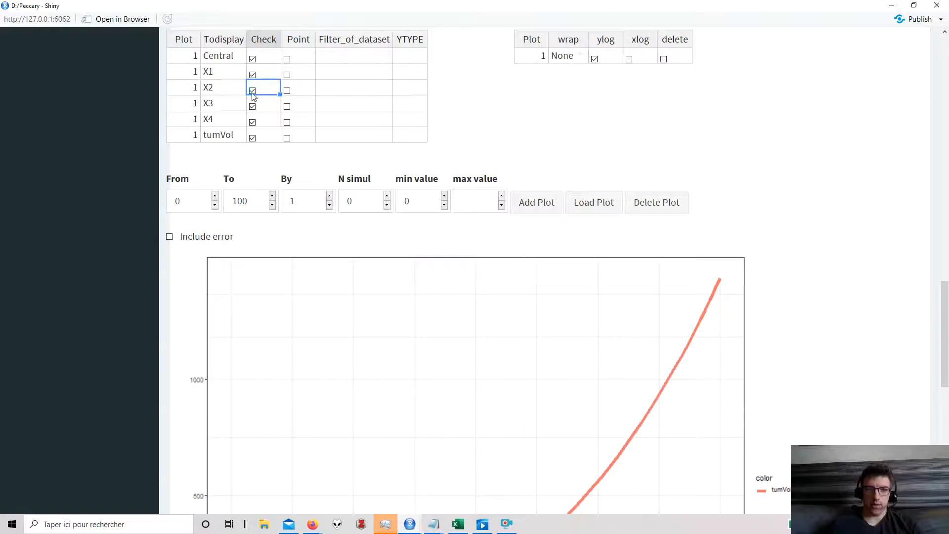
Regenerate plot 1 with Central, X1, X2, X3, X4 and tumVol on a logarithmic y axis
click(589, 203)
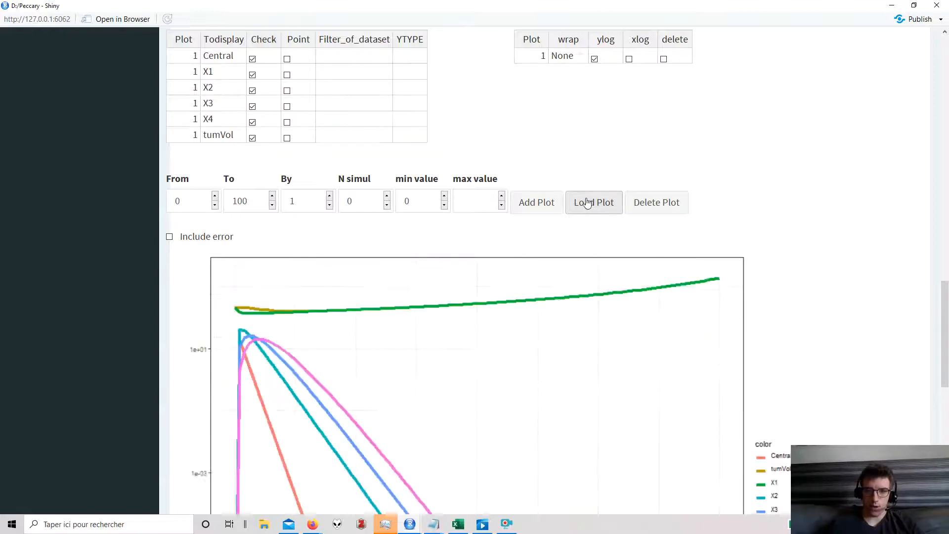
scroll(388, 338, down, 2)
scroll(351, 328, up, 3)
scroll(438, 295, up, 3)
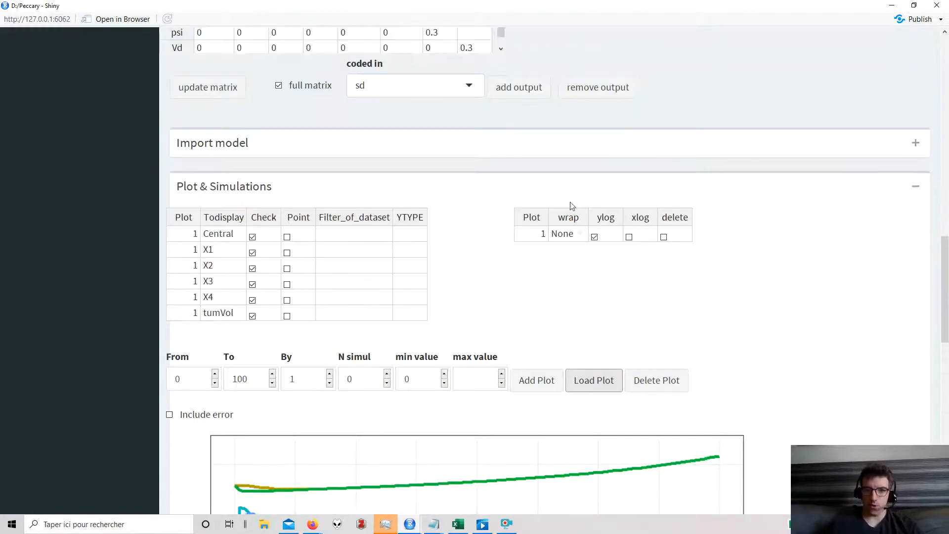
Wrap plot 1 by Output and regenerate it with a separate panel for each displayed variable
double_click(579, 234)
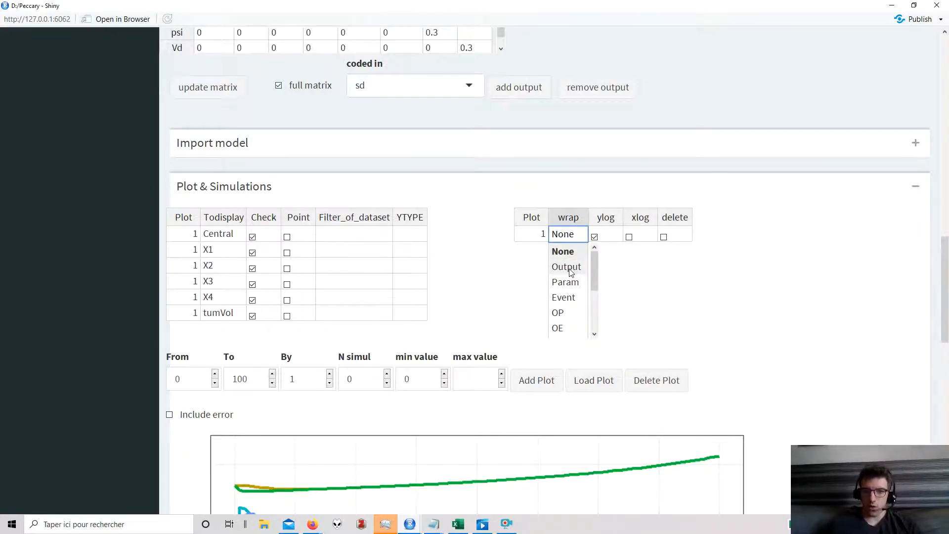
scroll(763, 406, down, 3)
scroll(763, 405, down, 3)
scroll(697, 383, up, 5)
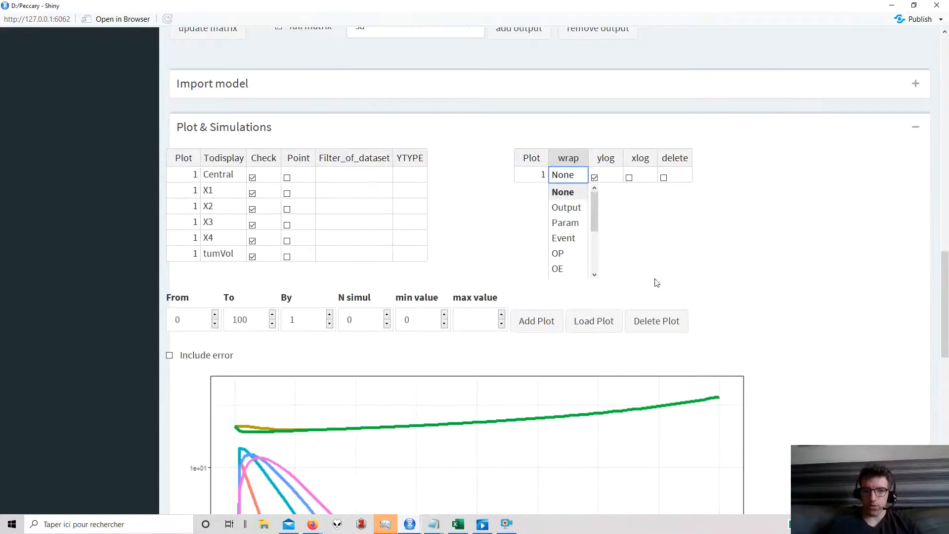
click(569, 209)
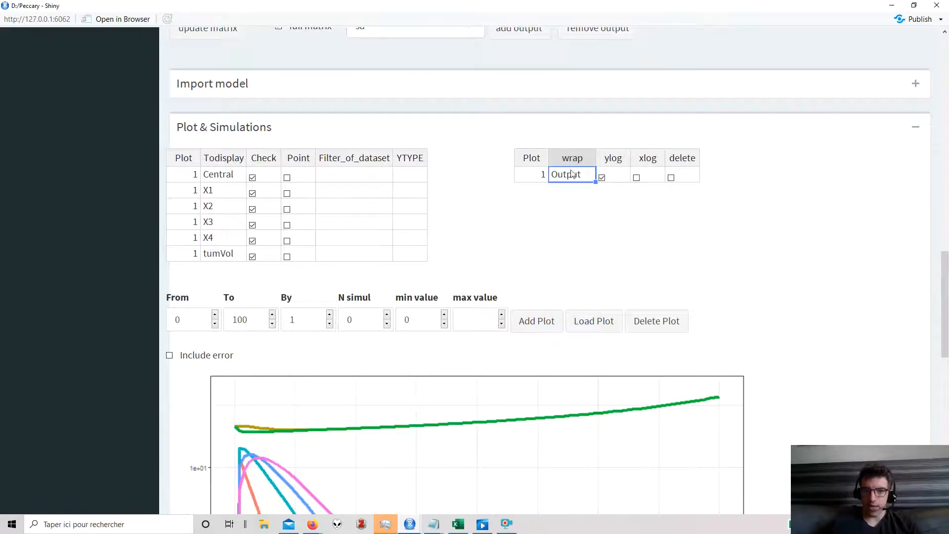
click(597, 326)
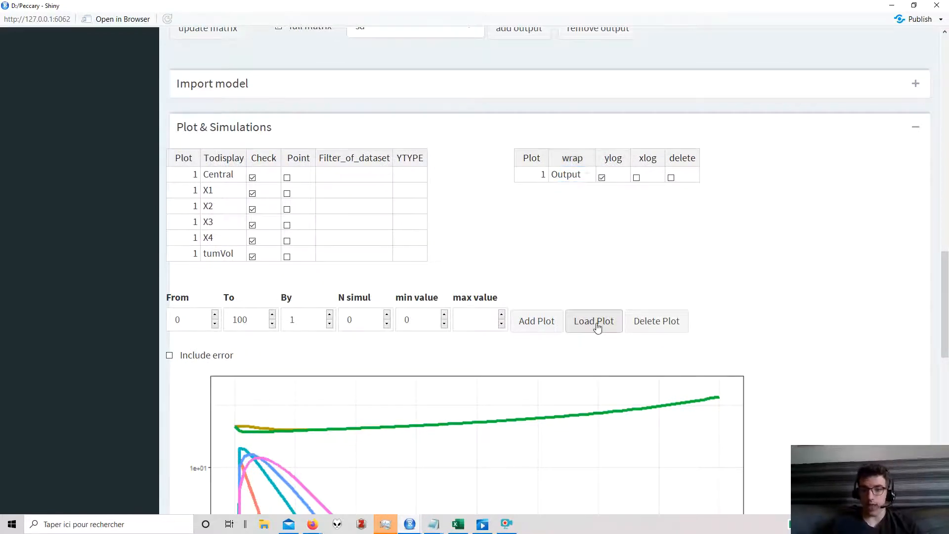
scroll(596, 327, down, 5)
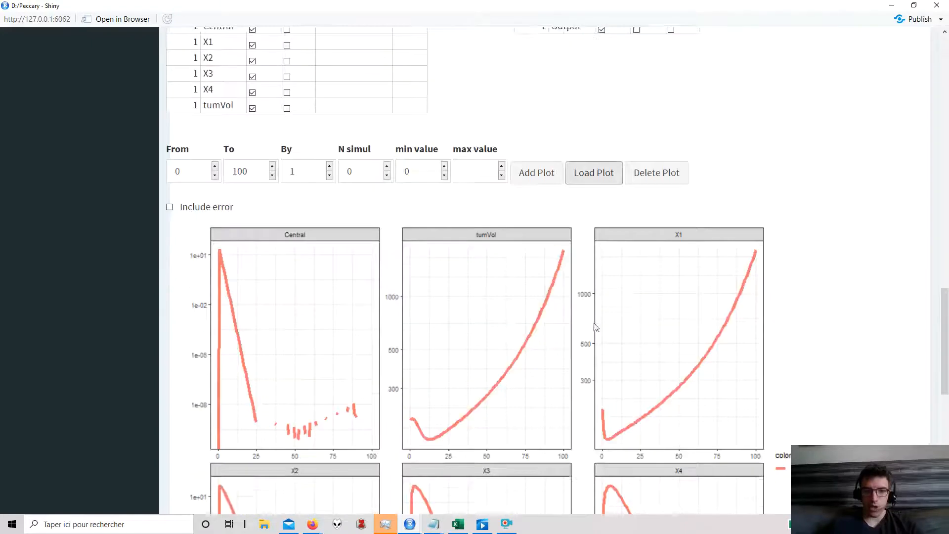
scroll(595, 327, down, 1)
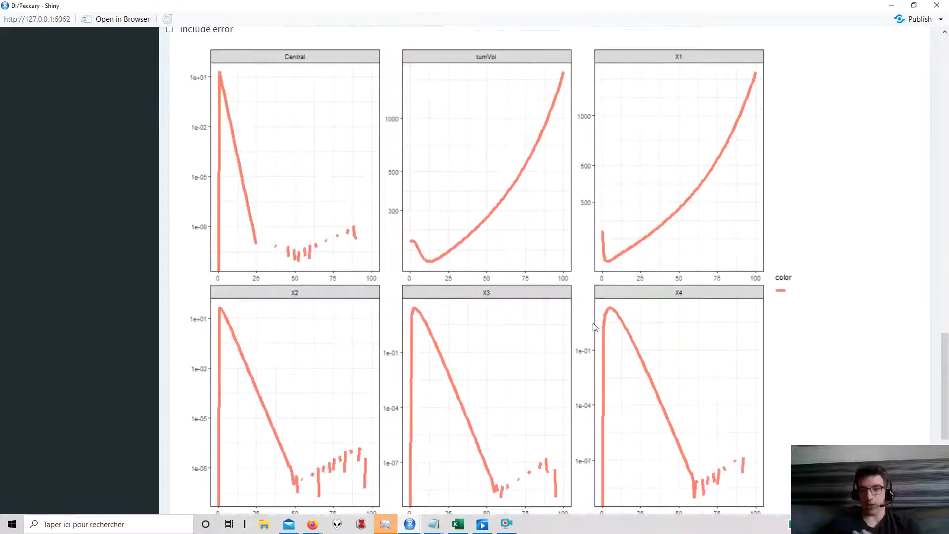
Declare the concentration as a model output by renaming Conc to Conc_output in its equation, and reload the model
scroll(594, 326, up, 15)
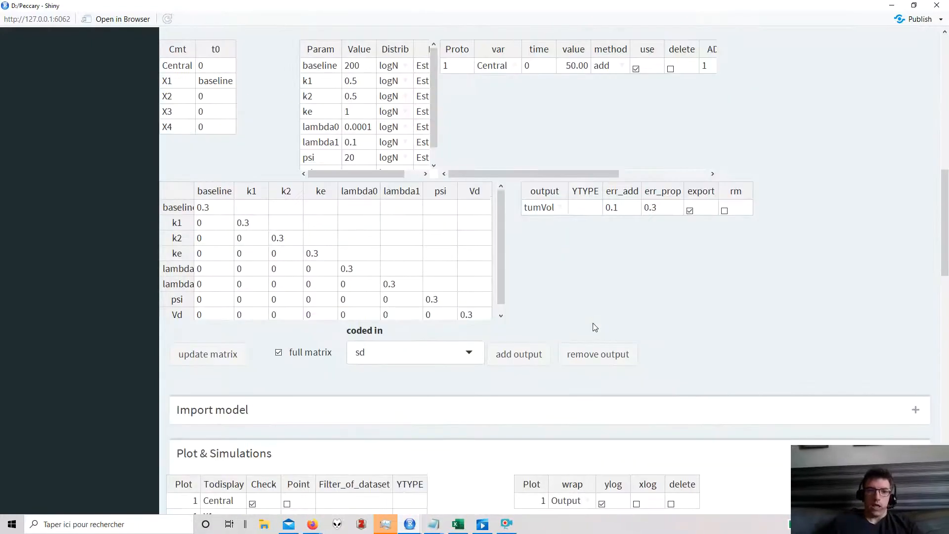
scroll(594, 327, up, 4)
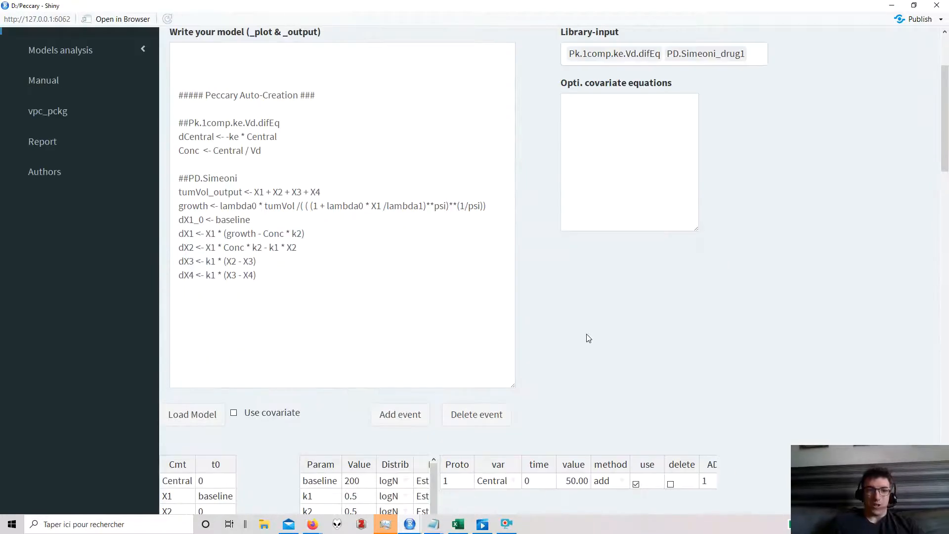
double_click(188, 150)
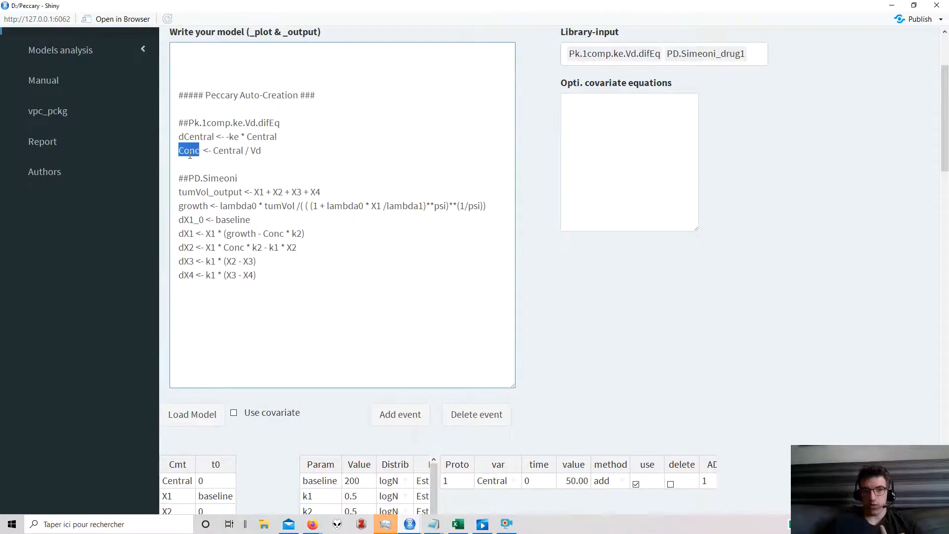
scroll(316, 282, down, 10)
scroll(254, 442, down, 3)
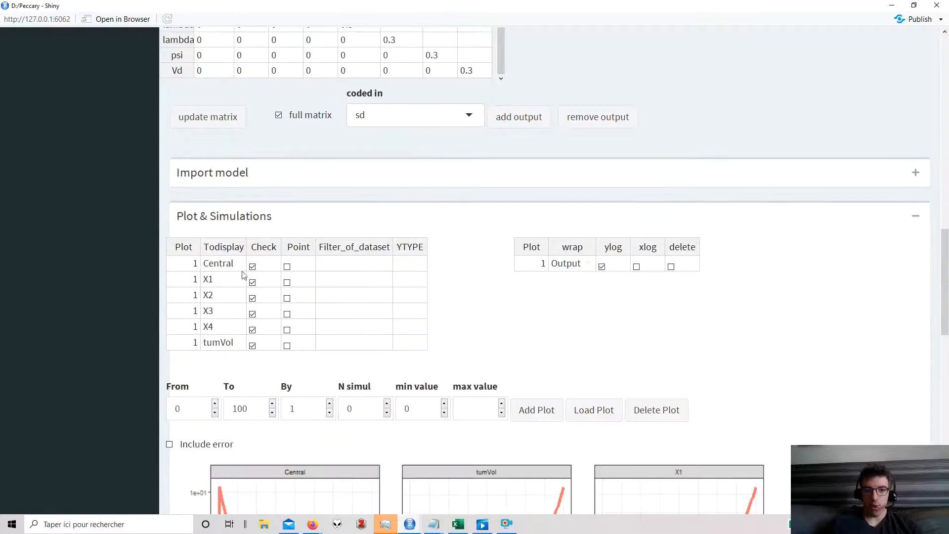
scroll(363, 314, up, 3)
scroll(349, 373, down, 1)
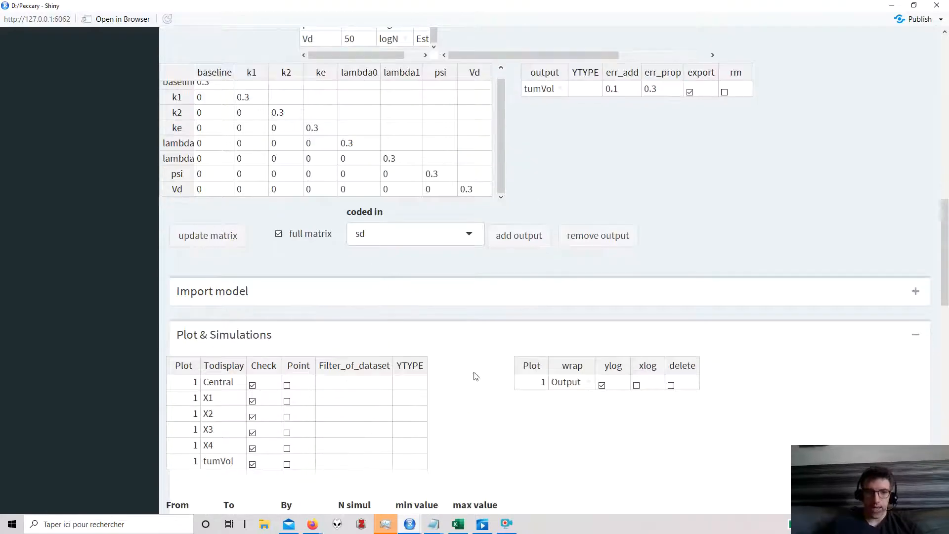
scroll(502, 365, up, 10)
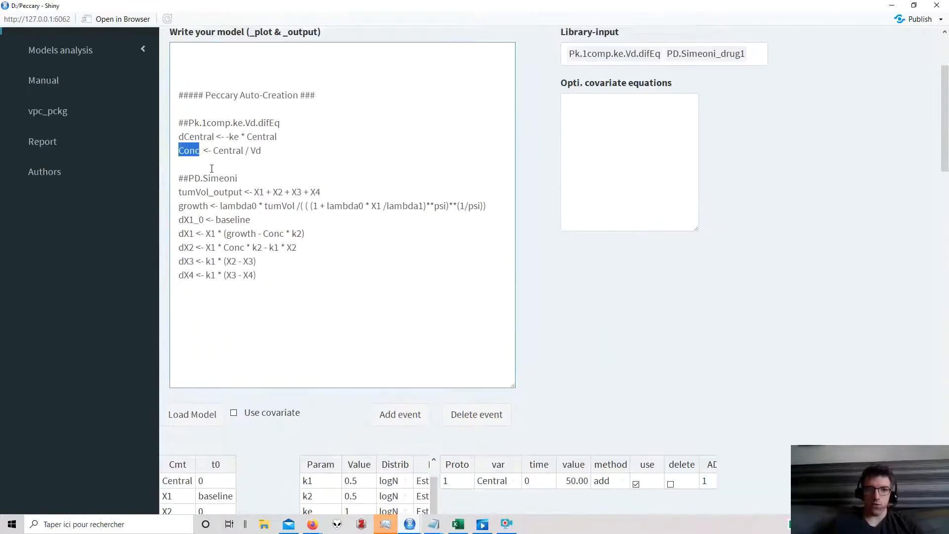
click(200, 151)
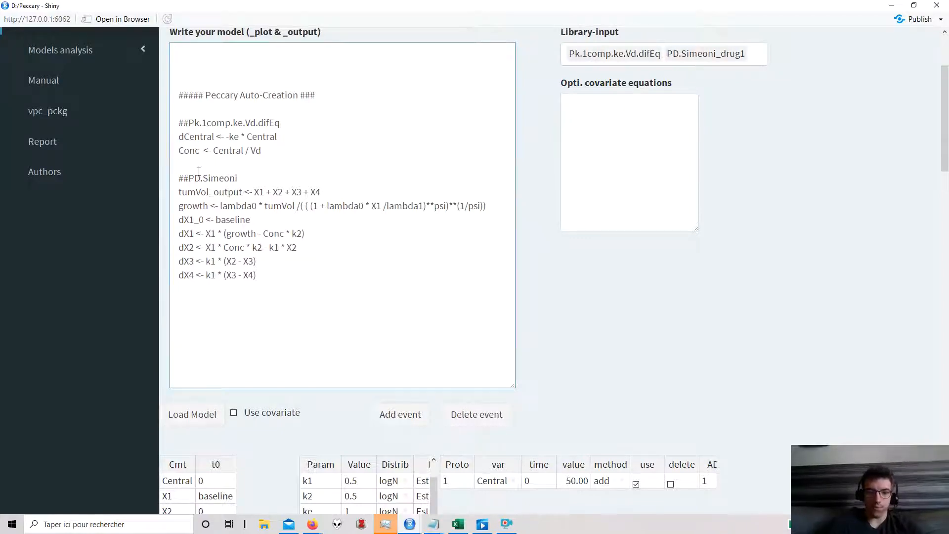
text(_output)
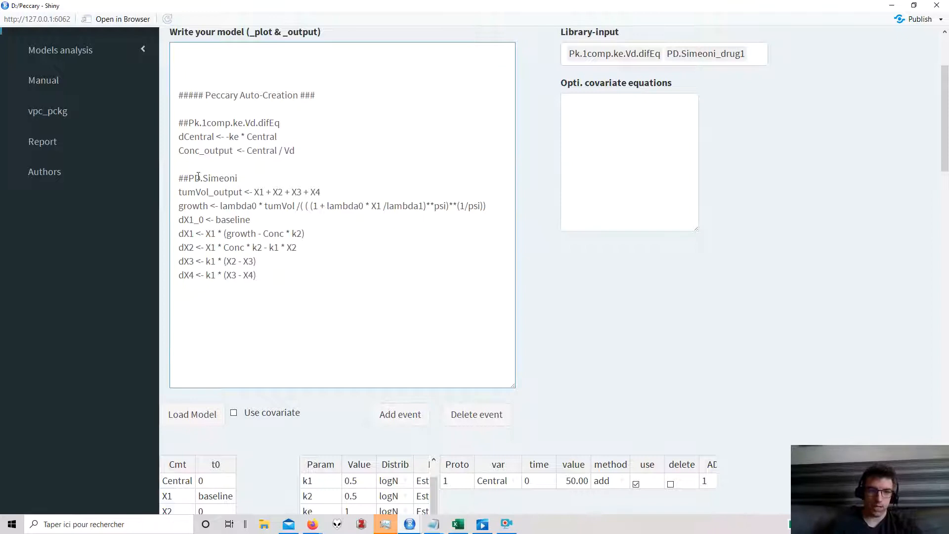
click(190, 416)
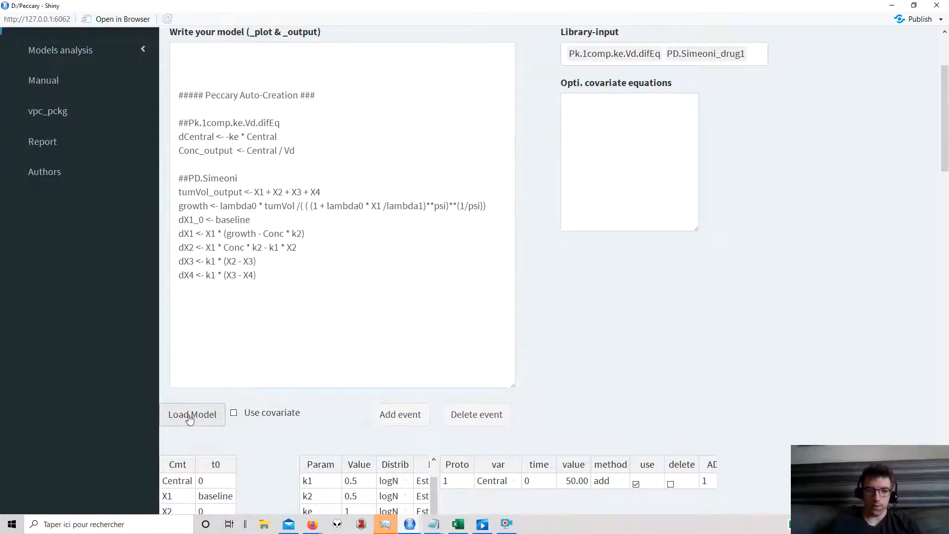
Regenerate the wrapped simulation plot with the Conc output included
scroll(520, 405, down, 12)
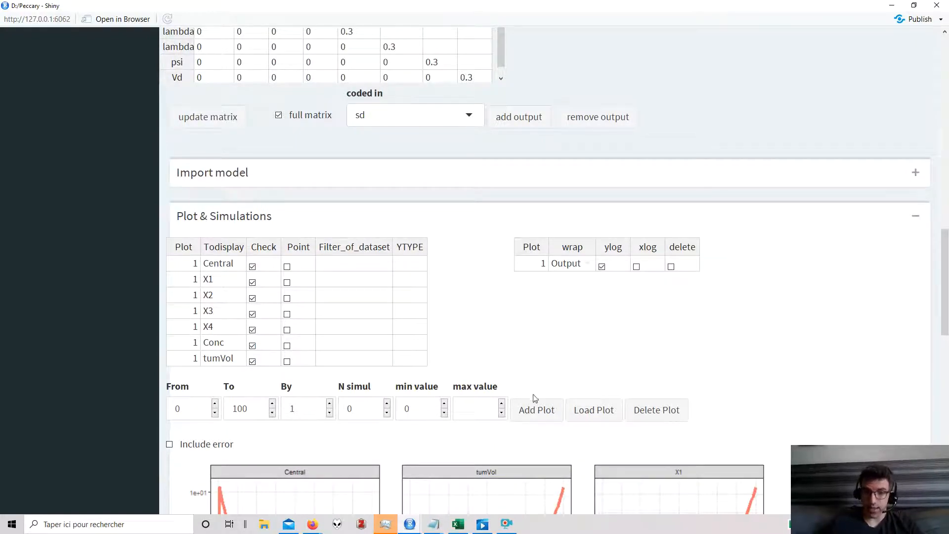
click(575, 409)
scroll(576, 415, down, 4)
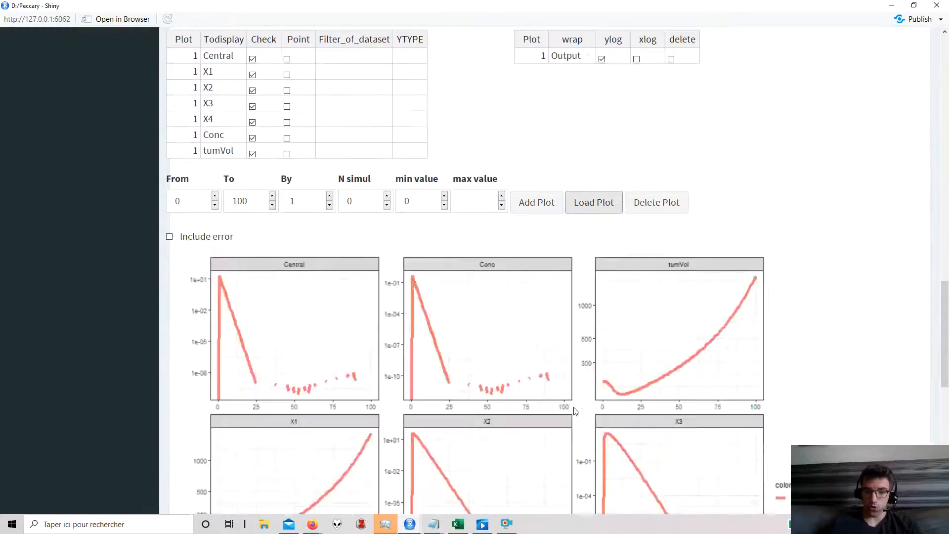
scroll(573, 406, down, 1)
scroll(467, 343, up, 4)
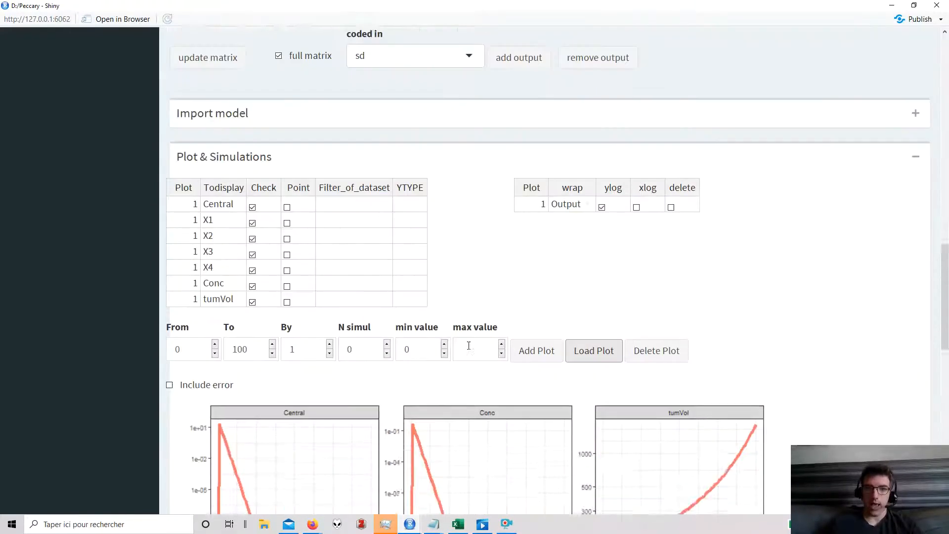
Examine the error settings of the Conc and tumVol outputs, the model equations and the wrapped plots
scroll(468, 347, up, 2)
scroll(423, 431, up, 3)
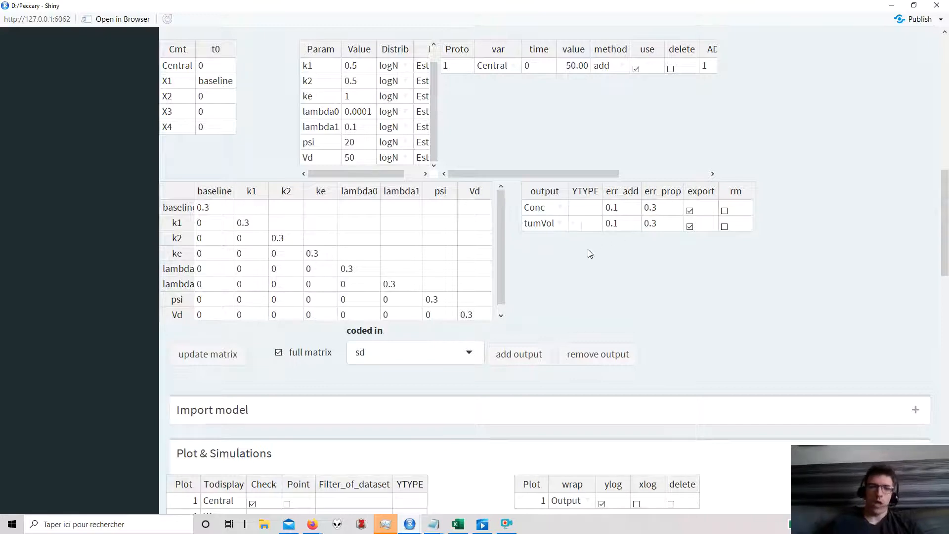
scroll(589, 252, up, 4)
scroll(593, 257, up, 2)
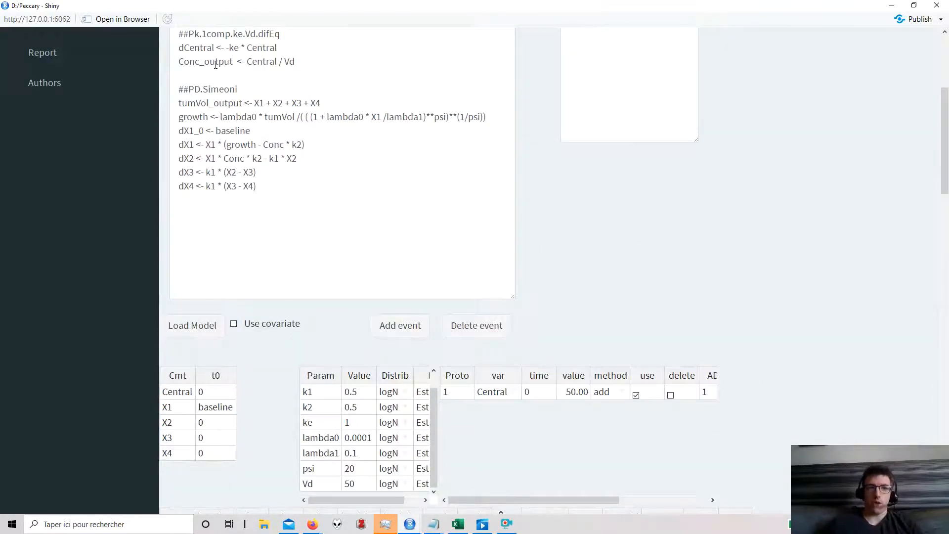
scroll(532, 306, down, 4)
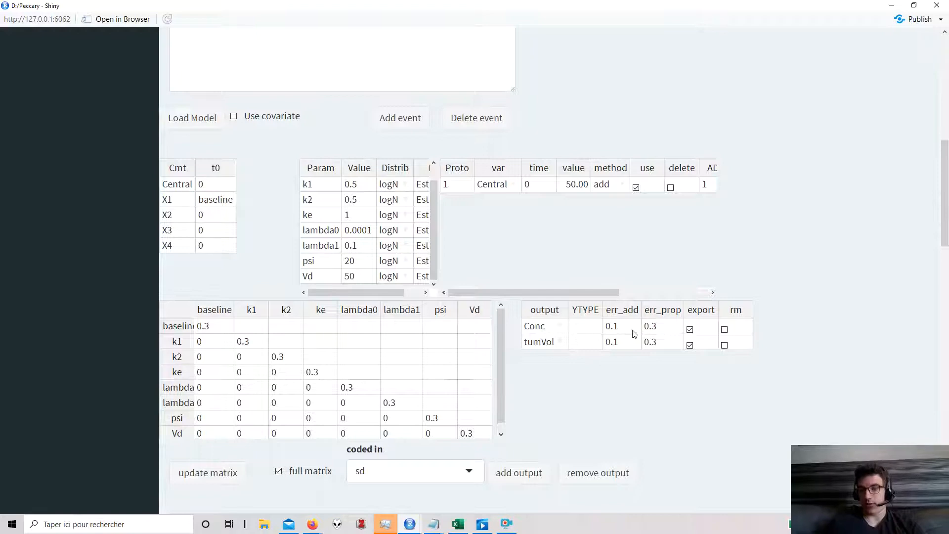
scroll(625, 343, down, 8)
scroll(627, 343, down, 8)
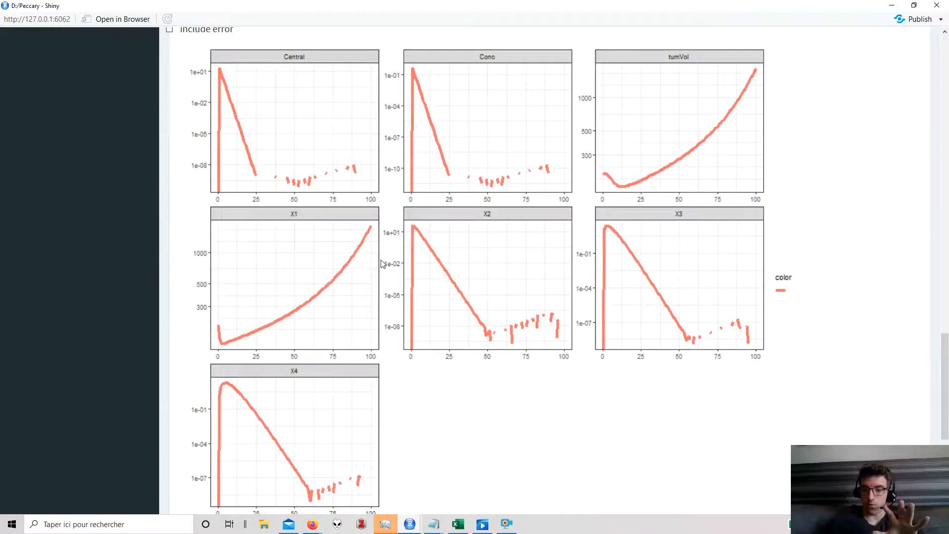
Save the model under the name simeoni
scroll(381, 263, up, 20)
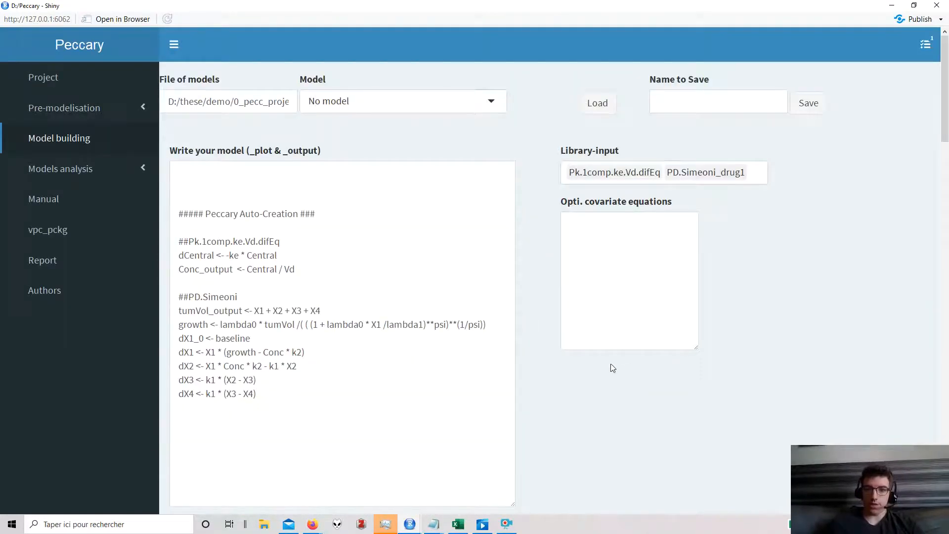
click(665, 111)
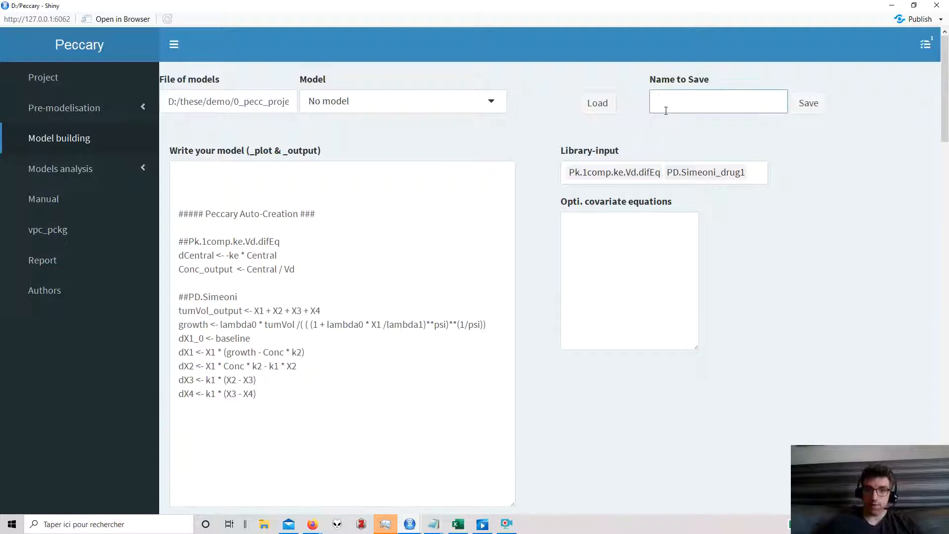
text(simeoni)
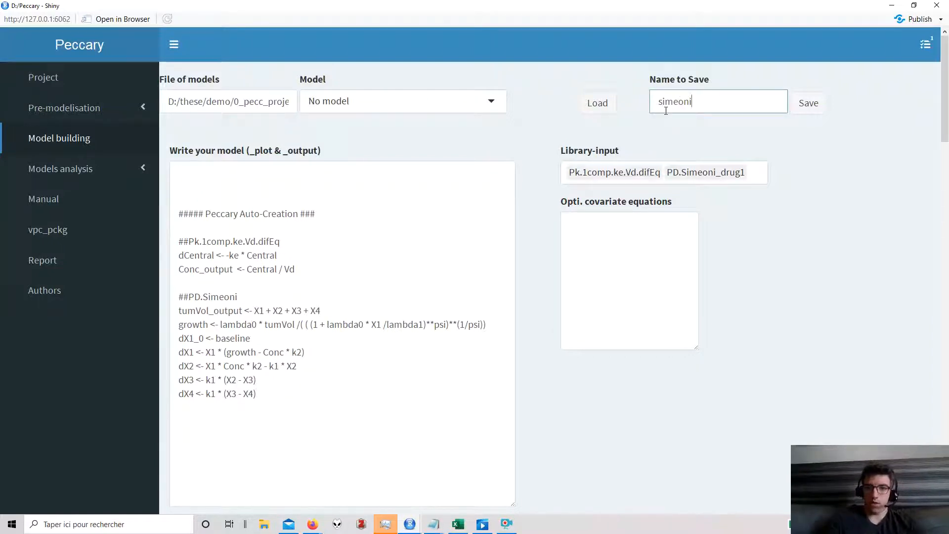
click(813, 103)
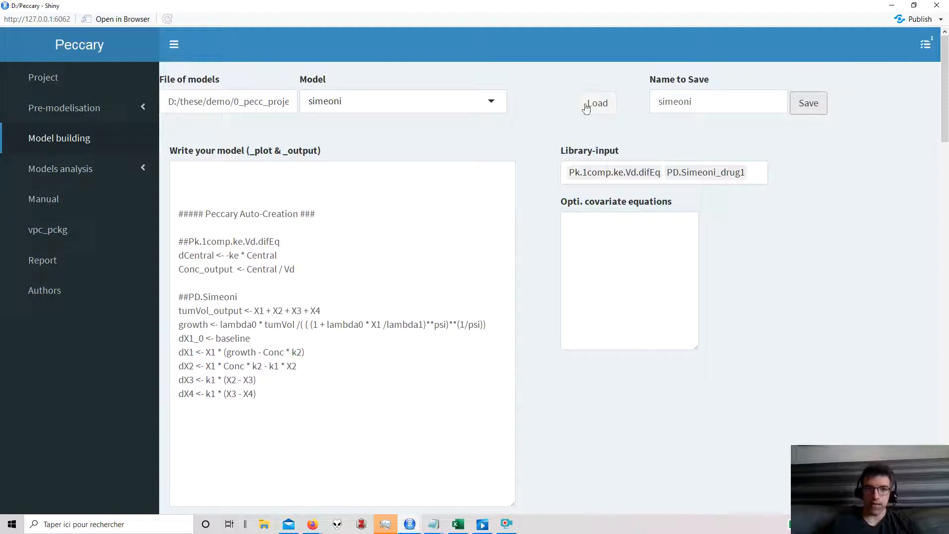
Close the Peccary app, relaunch it from the RStudio console with peccary_app3(), and maximize its window
click(937, 6)
text(peccar)
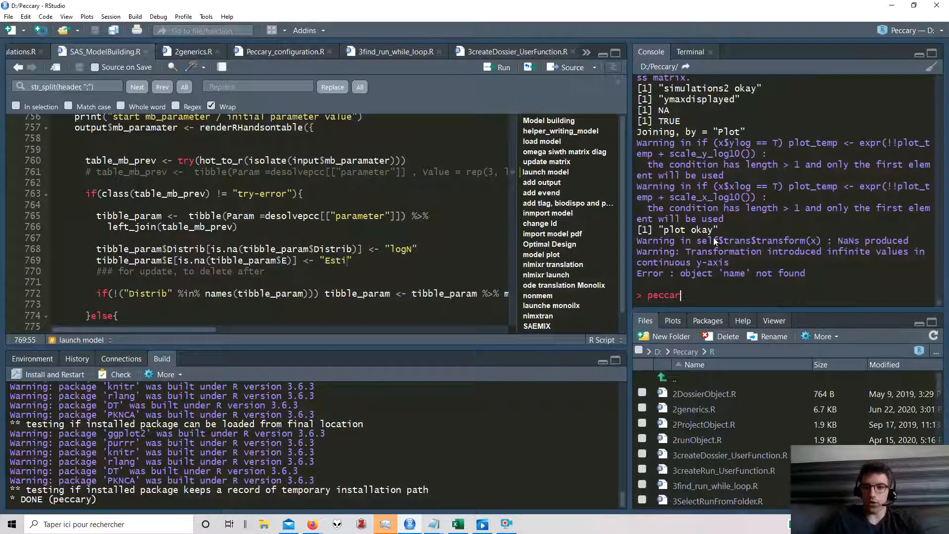
key(Tab)
key(Down)
key(Down)
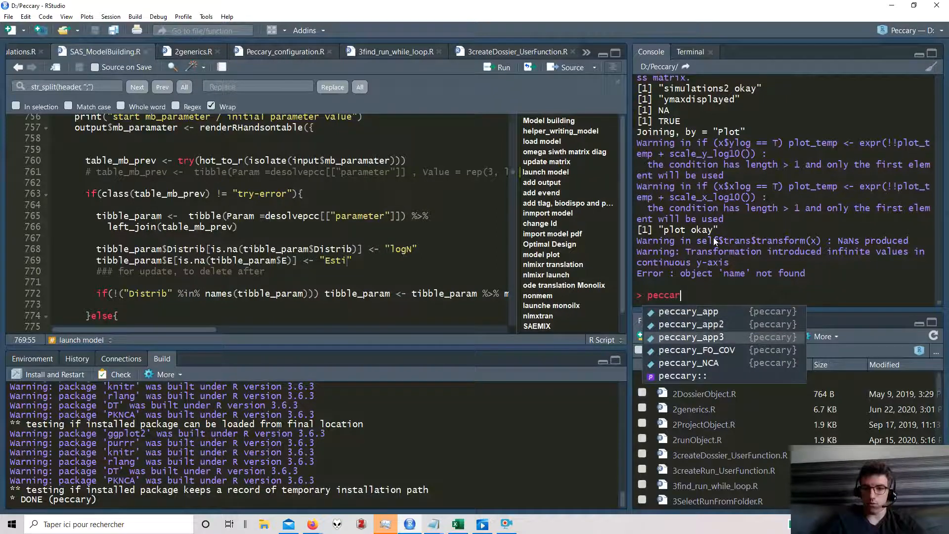
key(Return)
key(Return)
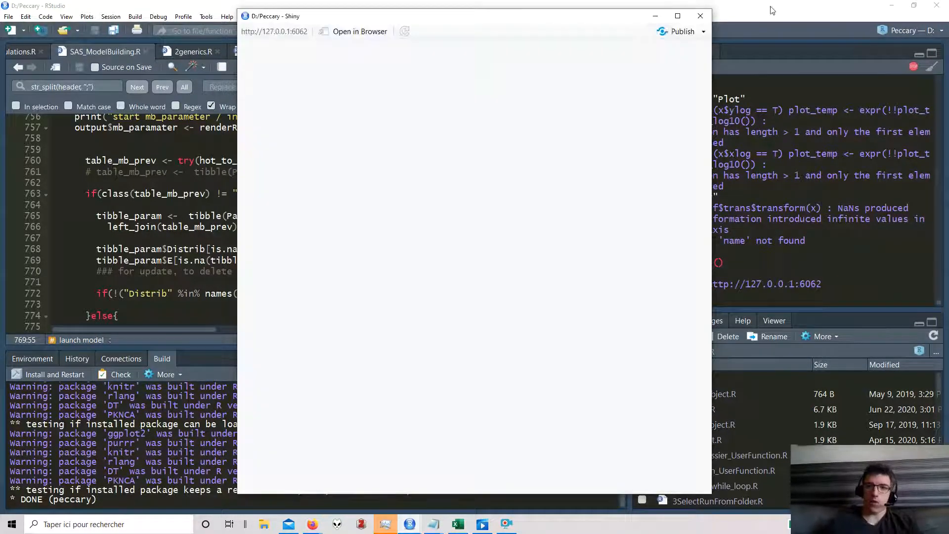
click(678, 16)
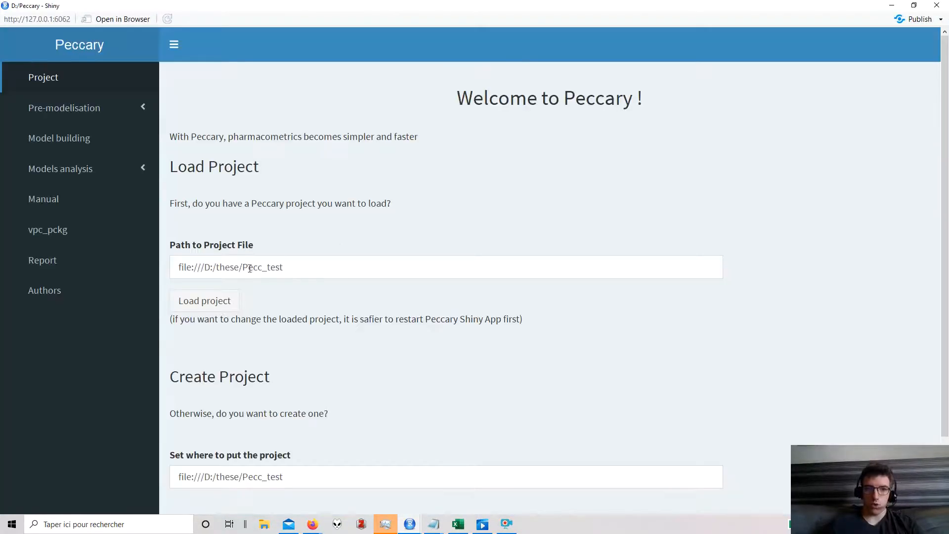
Load the project from file:///D:/these/demo and open its model building page
drag(284, 267, 243, 271)
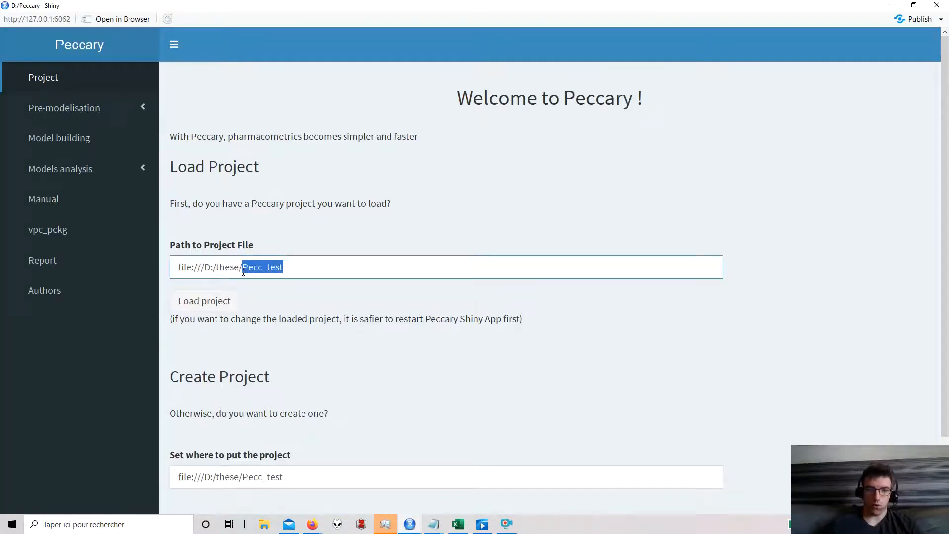
text(demo)
click(204, 301)
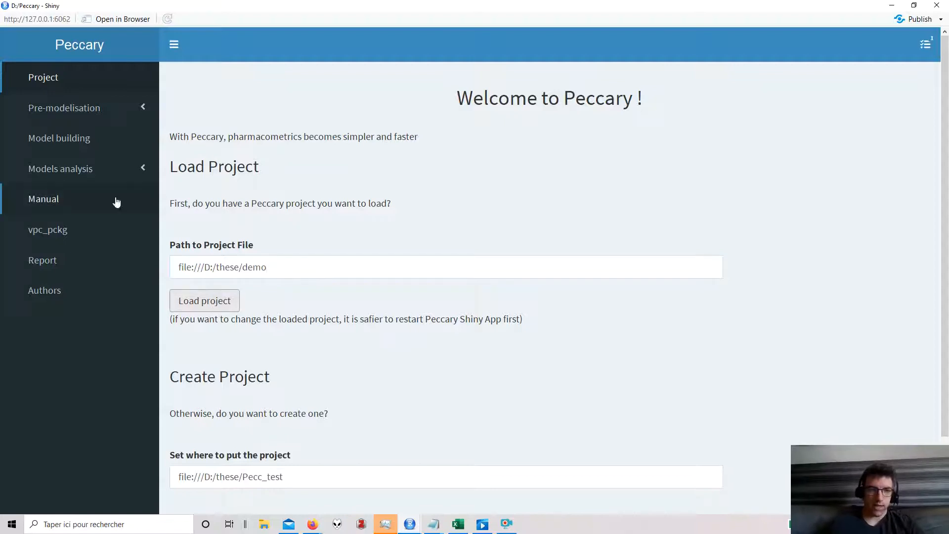
click(82, 149)
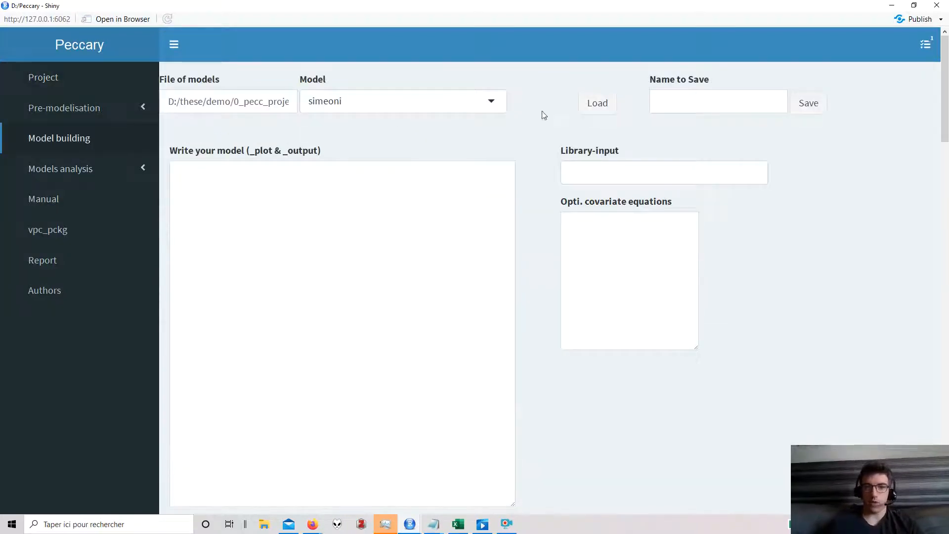
Load the saved simeoni model and review its restored equations, parameters, dosing event and outputs
click(586, 107)
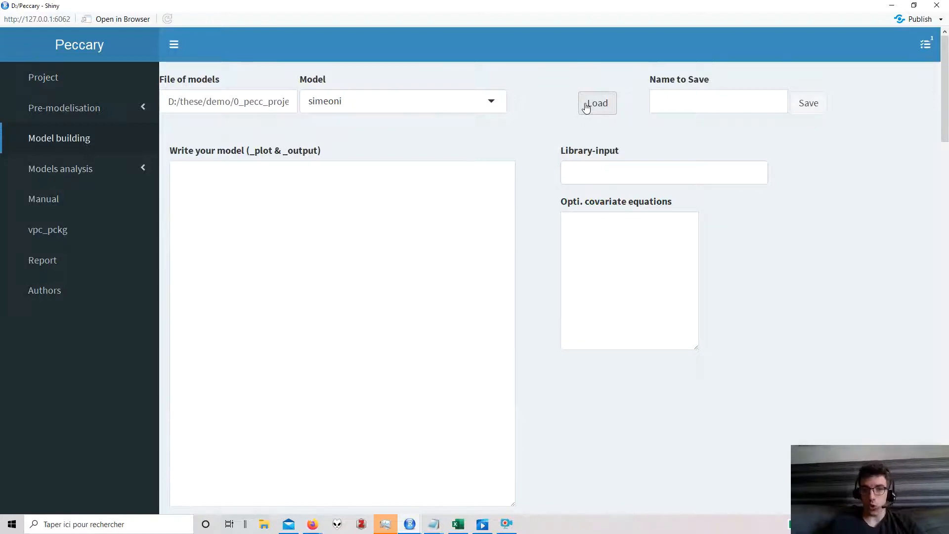
scroll(567, 137, down, 7)
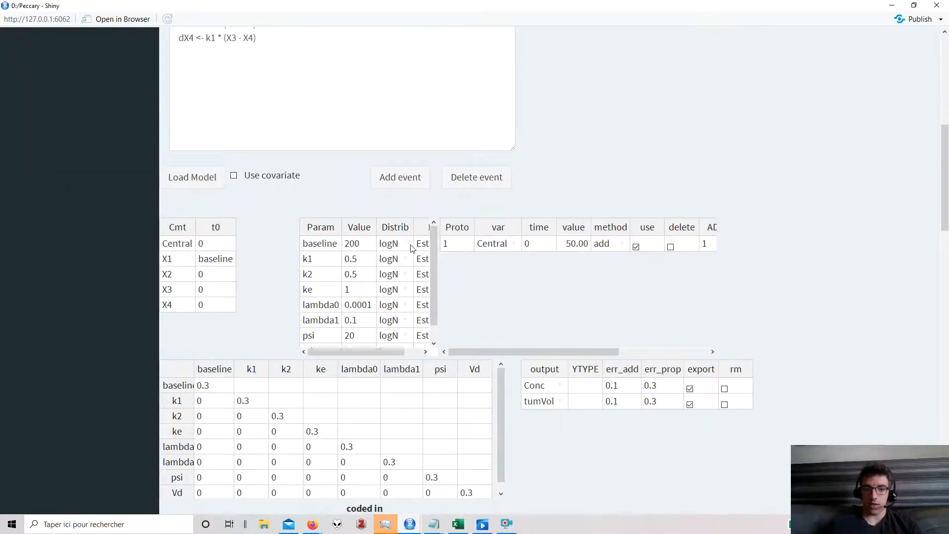
scroll(398, 306, down, 2)
scroll(646, 343, down, 10)
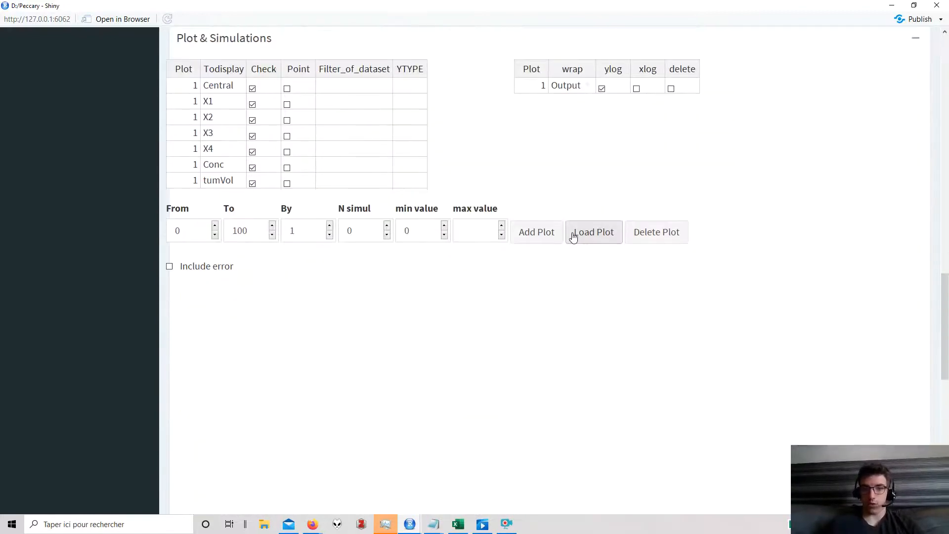
Generate the simulation plots of the reloaded simeoni model and examine them together with the plot settings
click(573, 236)
scroll(563, 255, down, 3)
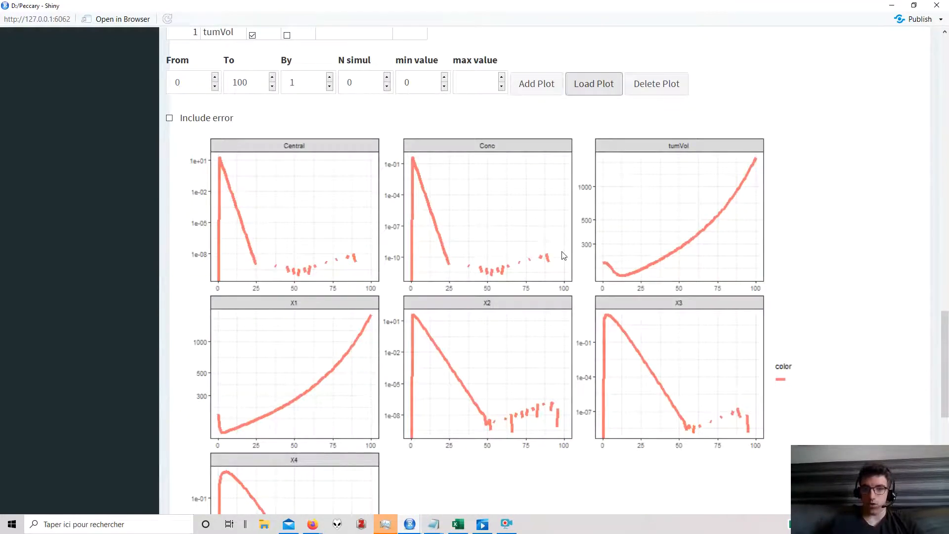
scroll(564, 255, up, 6)
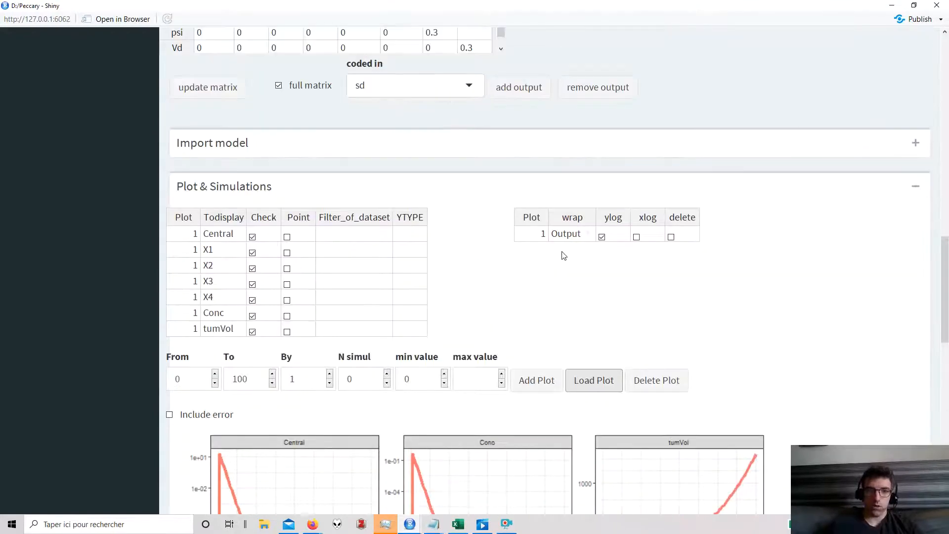
scroll(508, 268, down, 3)
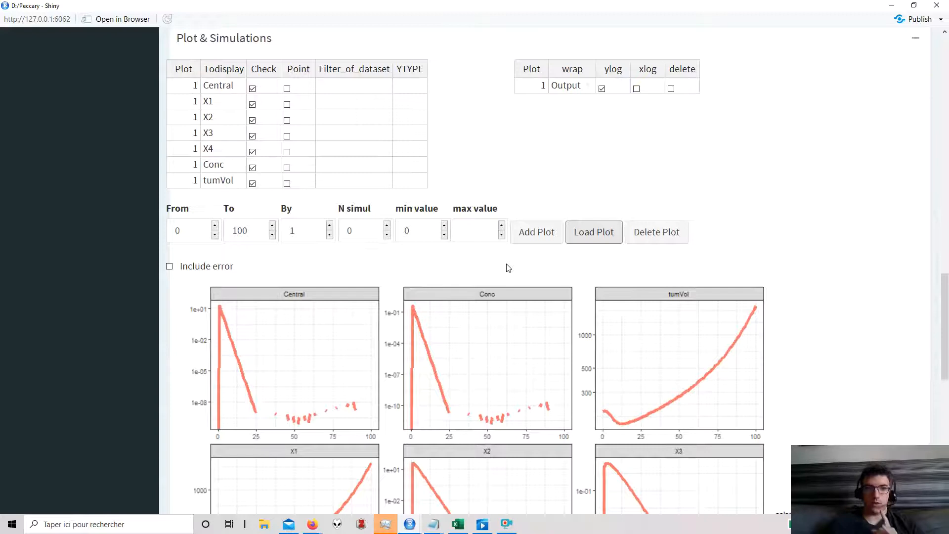
scroll(508, 268, down, 1)
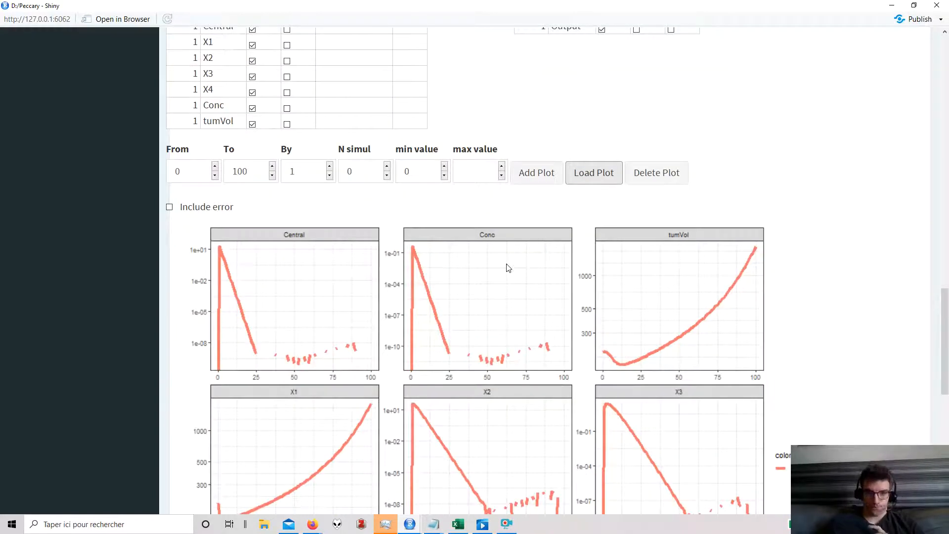
scroll(487, 299, up, 3)
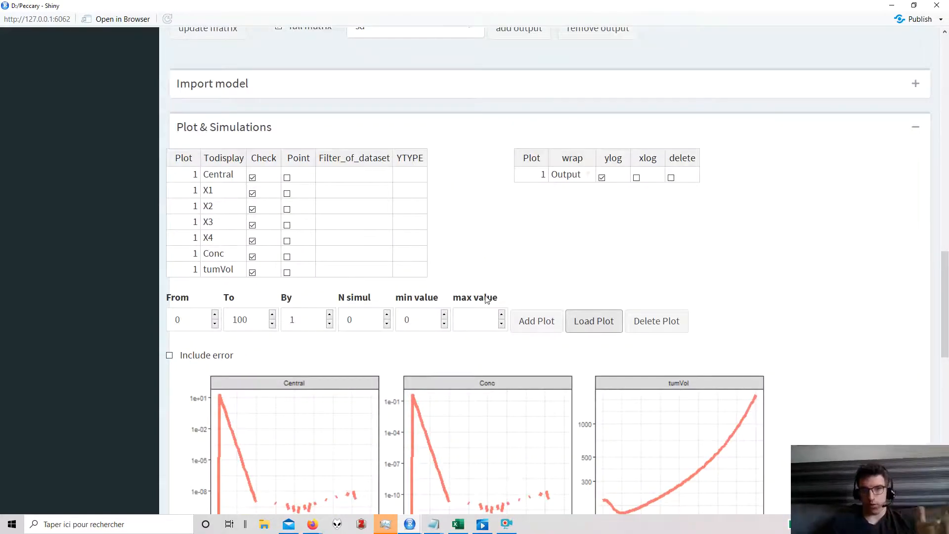
Set the value of parameter k2 to the vector c(0.1,0.5,0.8) to compare three values
scroll(487, 299, up, 8)
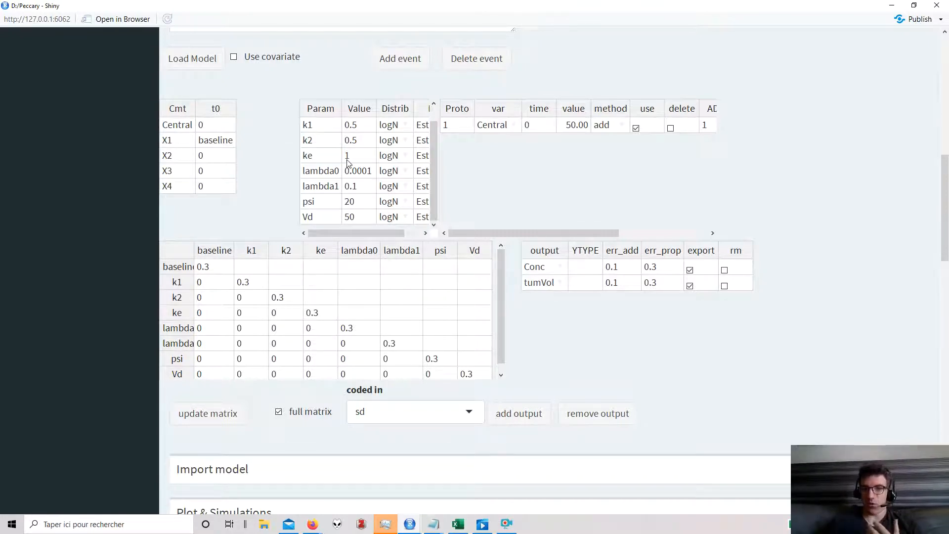
double_click(351, 157)
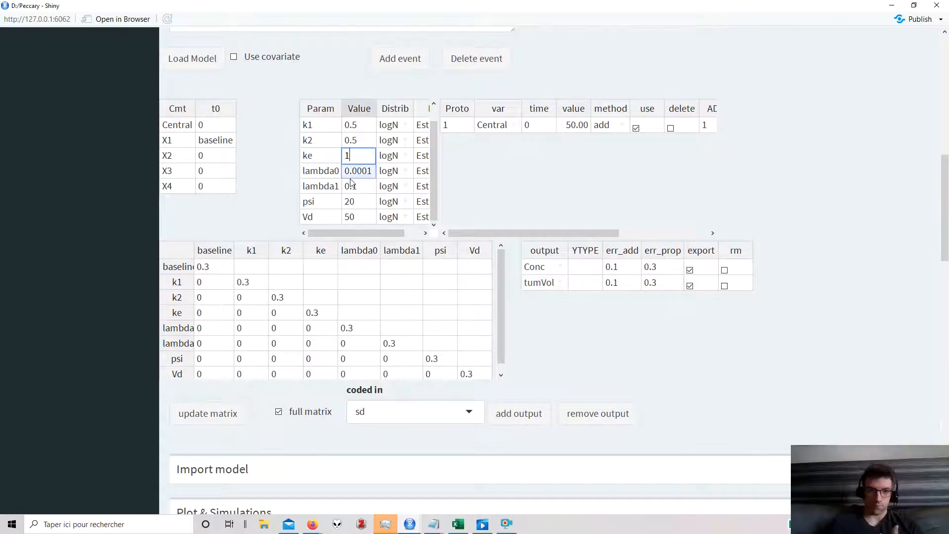
click(357, 202)
double_click(349, 143)
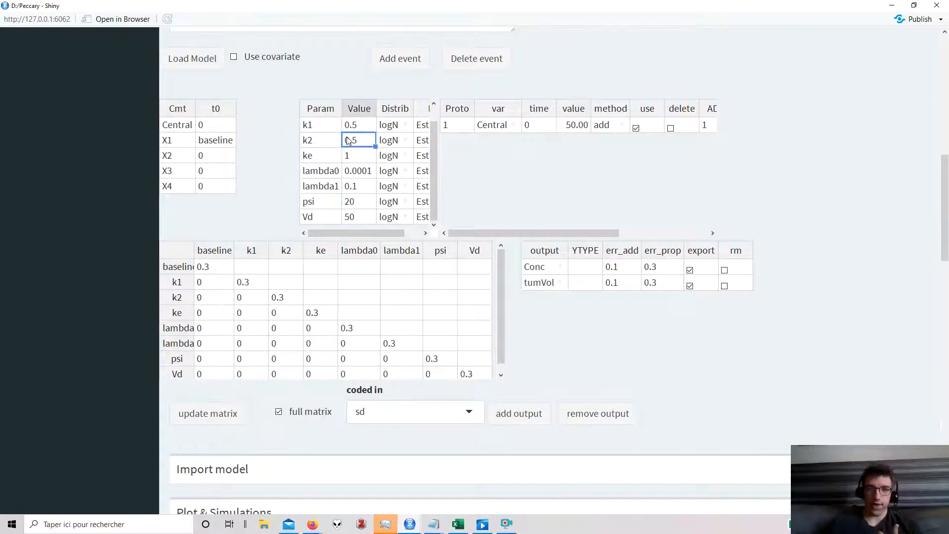
text(1)
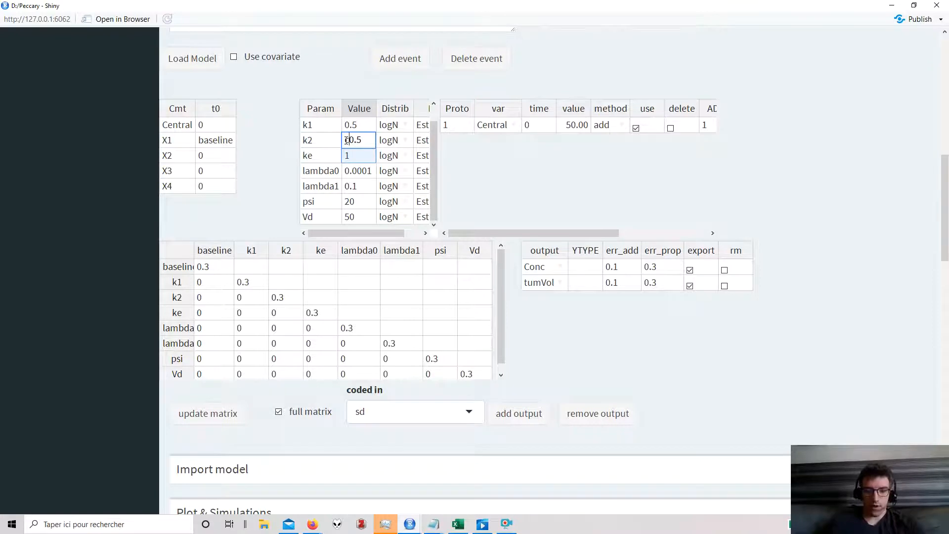
text(c()
text(0.1,)
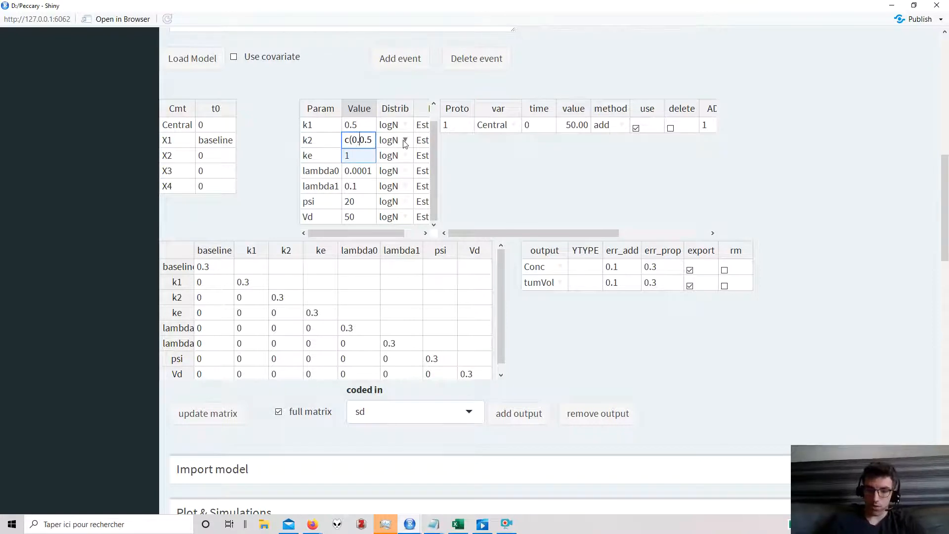
text(,0.8))
key(Return)
Regenerate the plots with the multiple k2 values and compare the curves of each compartment and output
scroll(648, 281, down, 10)
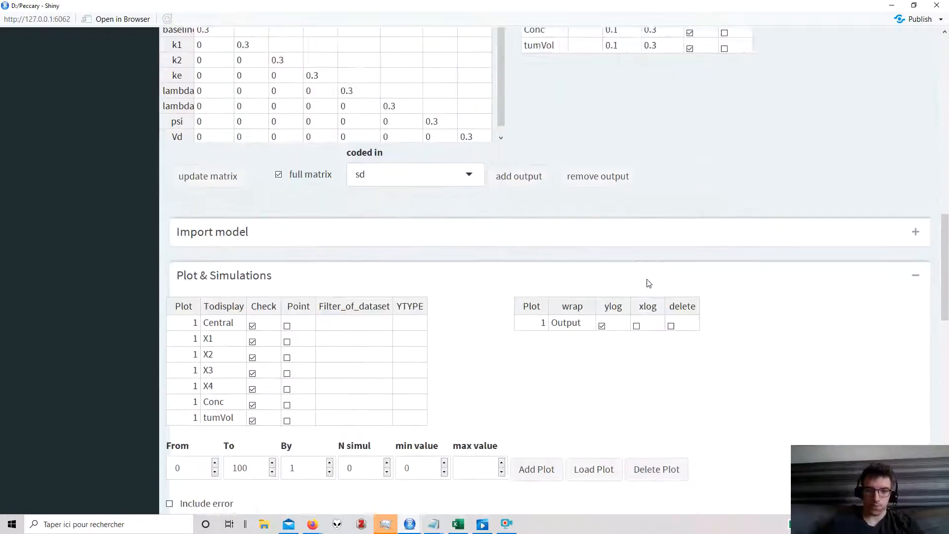
click(582, 120)
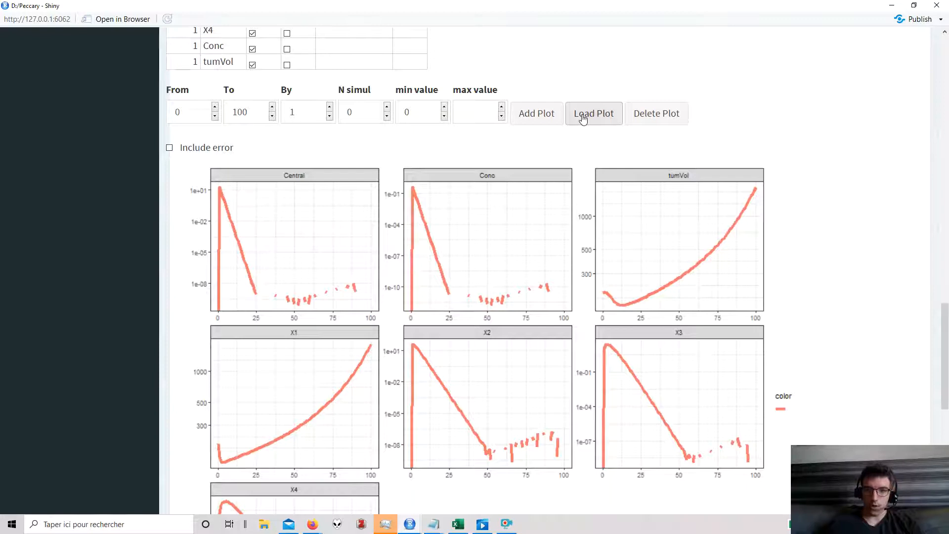
scroll(583, 121, down, 3)
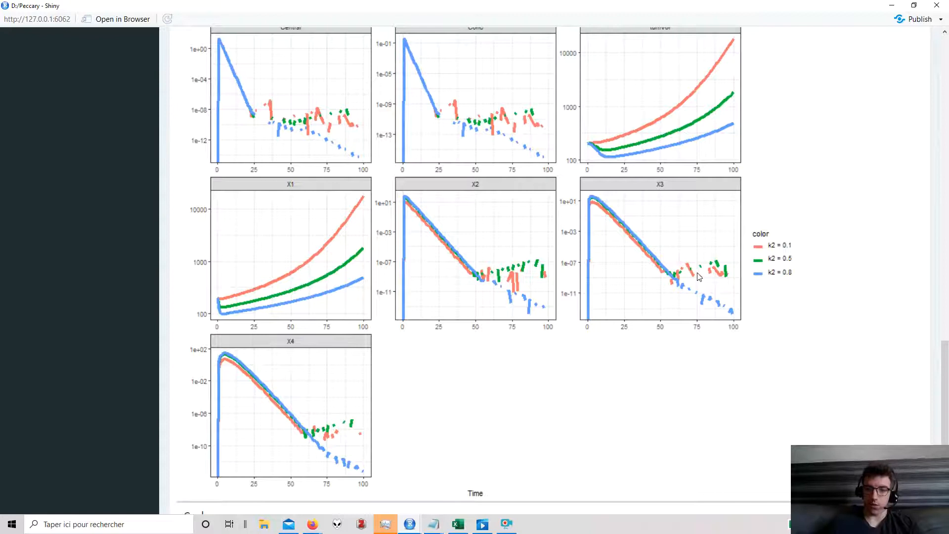
scroll(698, 276, up, 2)
scroll(698, 275, up, 2)
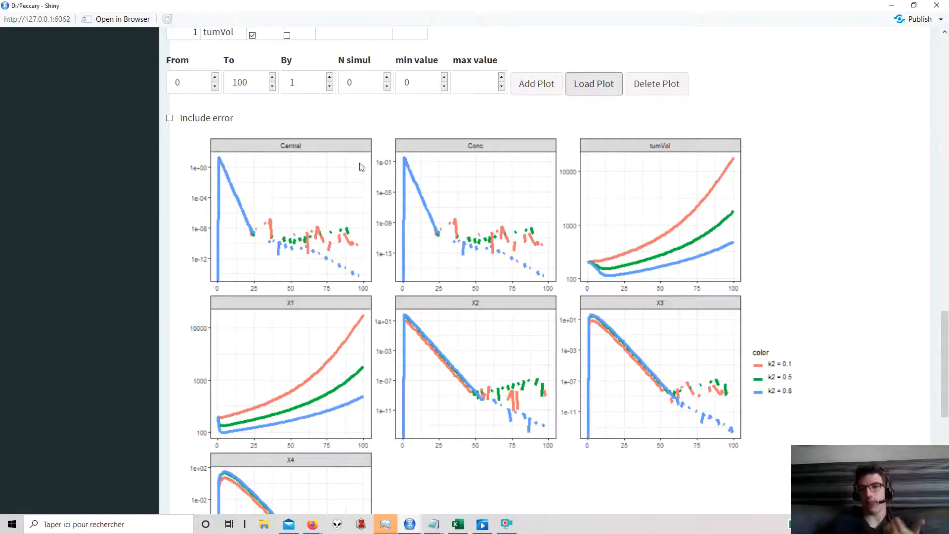
Set the plots' min value to a very small positive number and redraw them
double_click(421, 87)
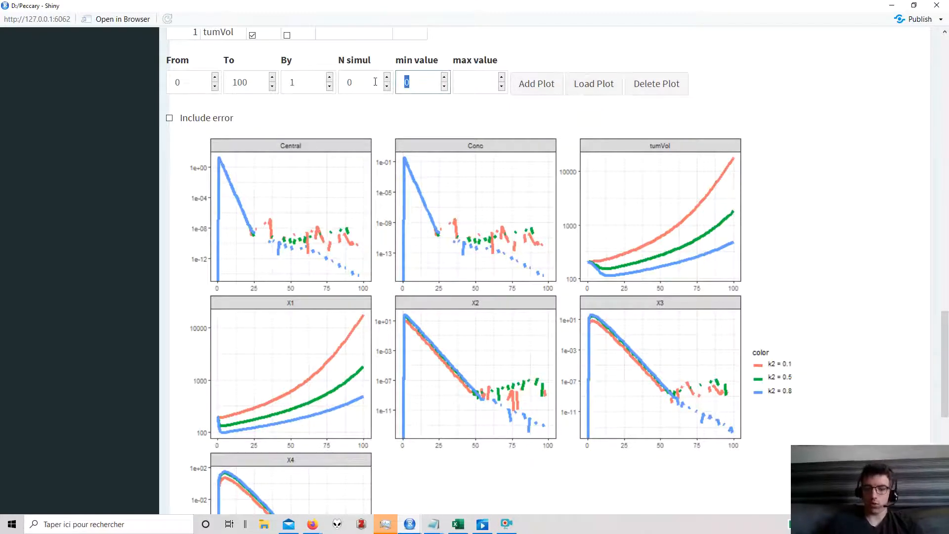
text(0.0)
text(0000)
click(585, 83)
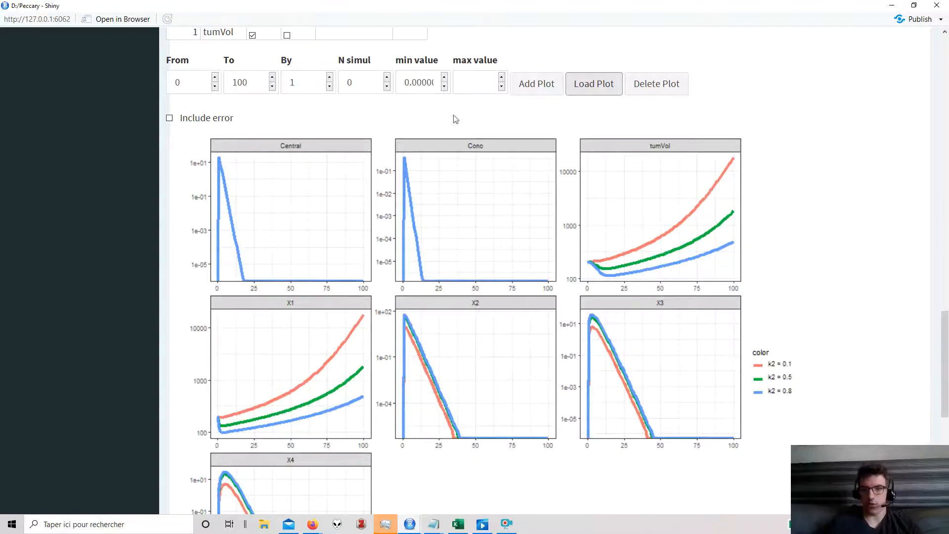
Set the plots' max value to 10000, then redraw and inspect them
click(458, 85)
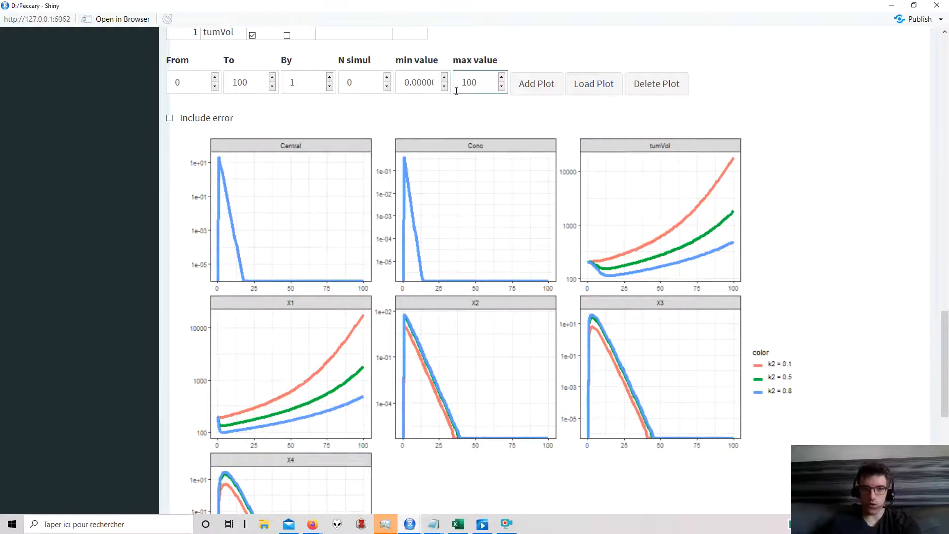
text(10000)
click(602, 93)
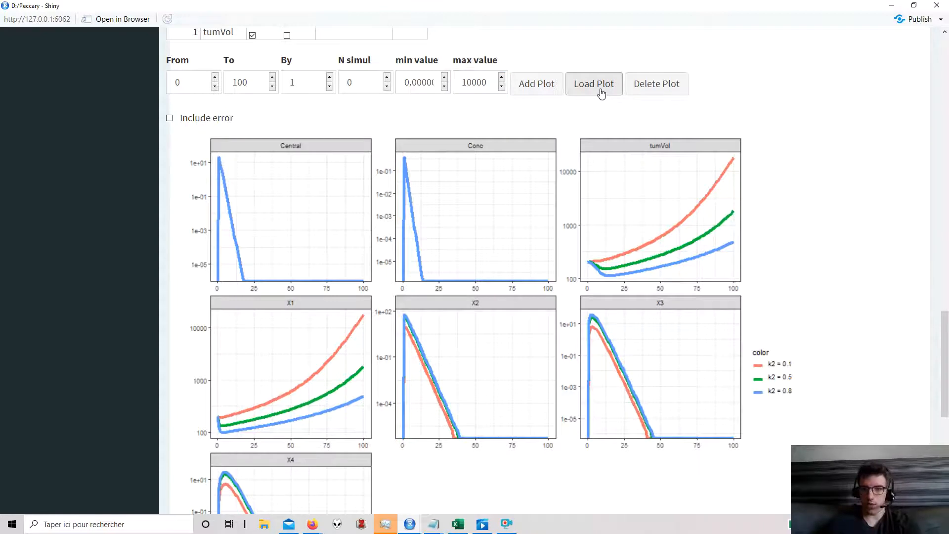
click(602, 93)
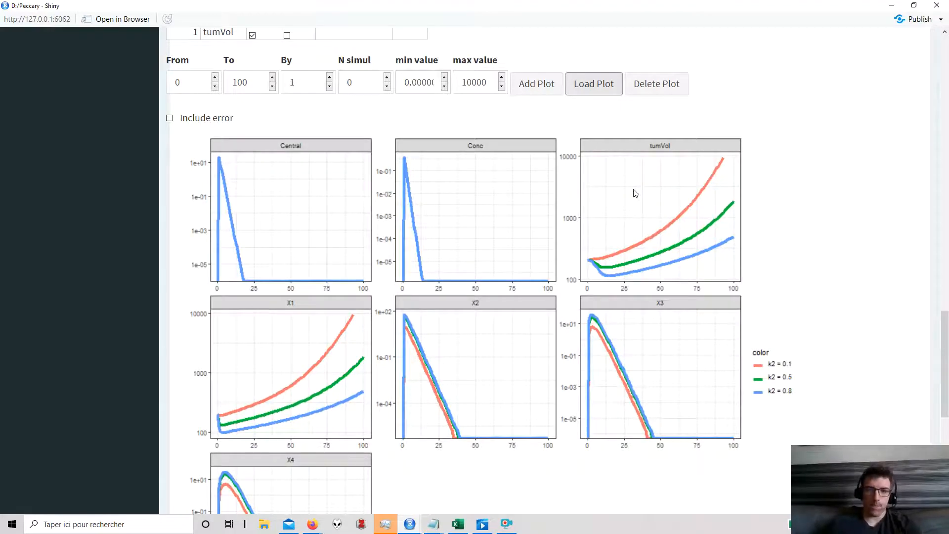
scroll(508, 297, down, 3)
scroll(507, 297, up, 2)
scroll(508, 297, up, 4)
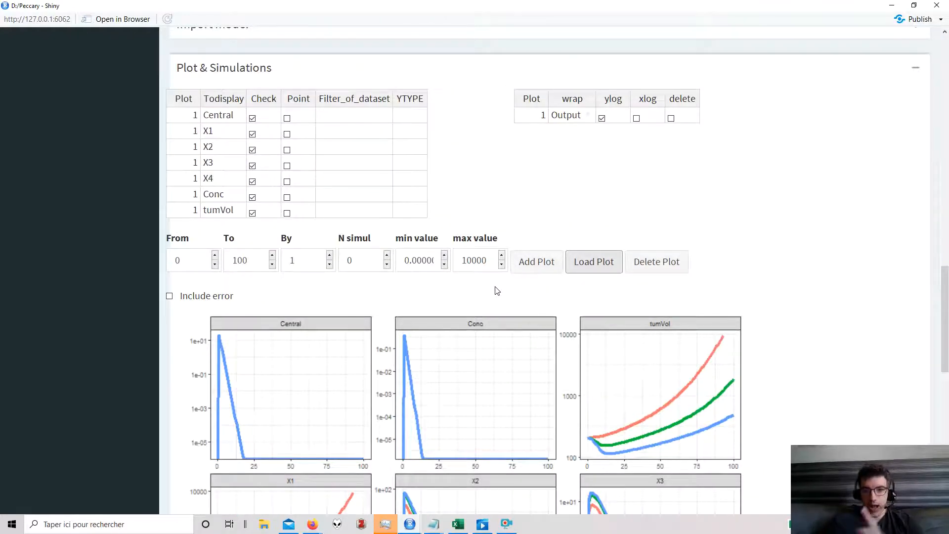
Enable observed data points for Conc and tumVol and check the preloaded dataset in the pre-modelisation settings
click(287, 197)
click(288, 213)
scroll(405, 237, up, 4)
scroll(406, 237, up, 15)
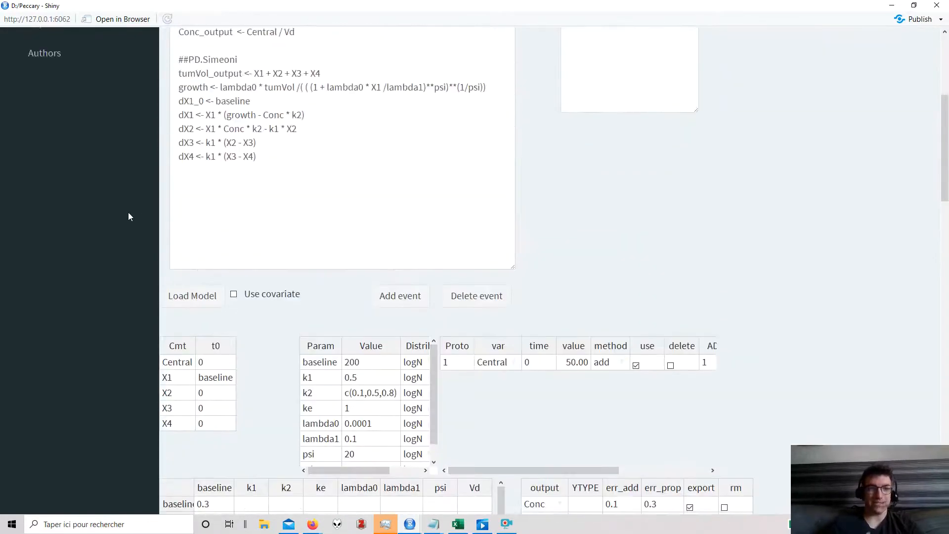
click(92, 111)
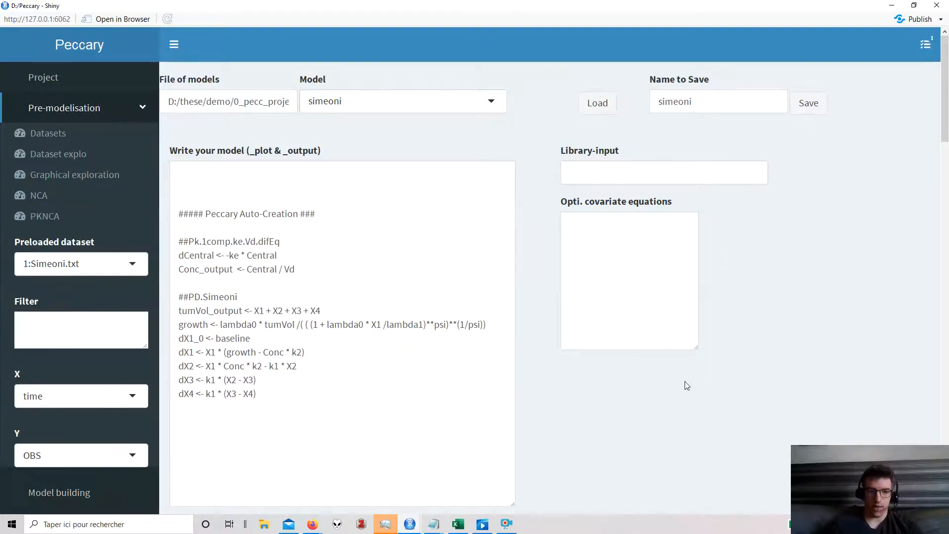
scroll(686, 385, down, 20)
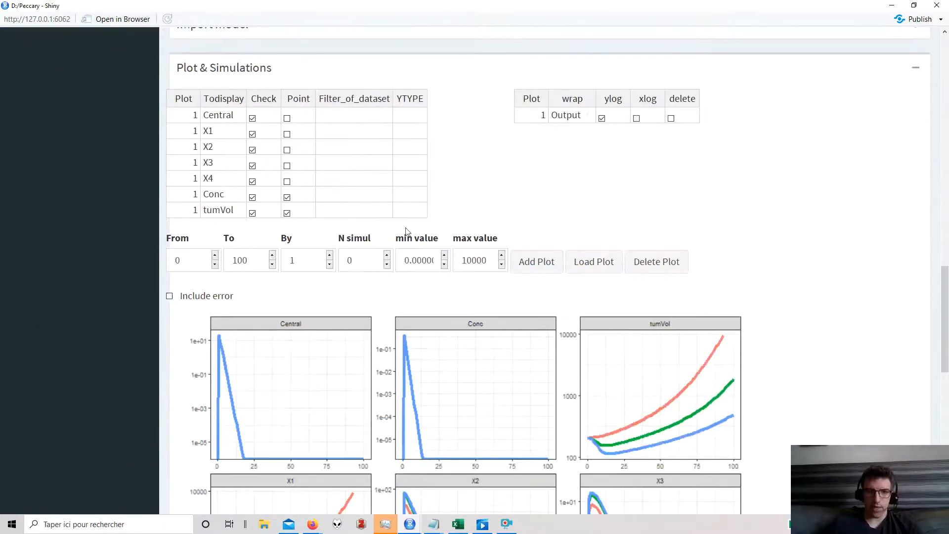
Filter the dataset with YTYPE == 1 for Conc and YTYPE == 2 for tumVol, and redraw the plots with observations
click(356, 203)
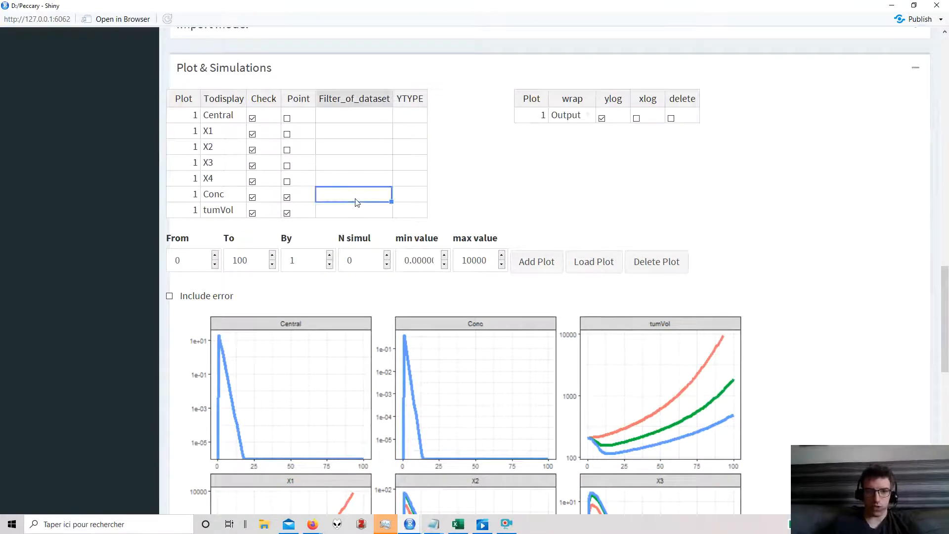
text(YTYPE ==)
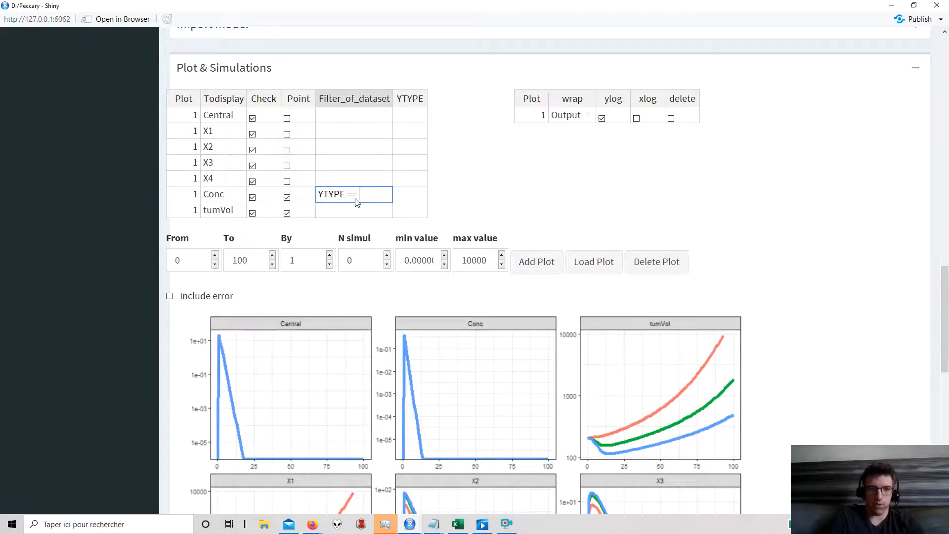
text( 1)
click(352, 216)
text(YTYPE ==)
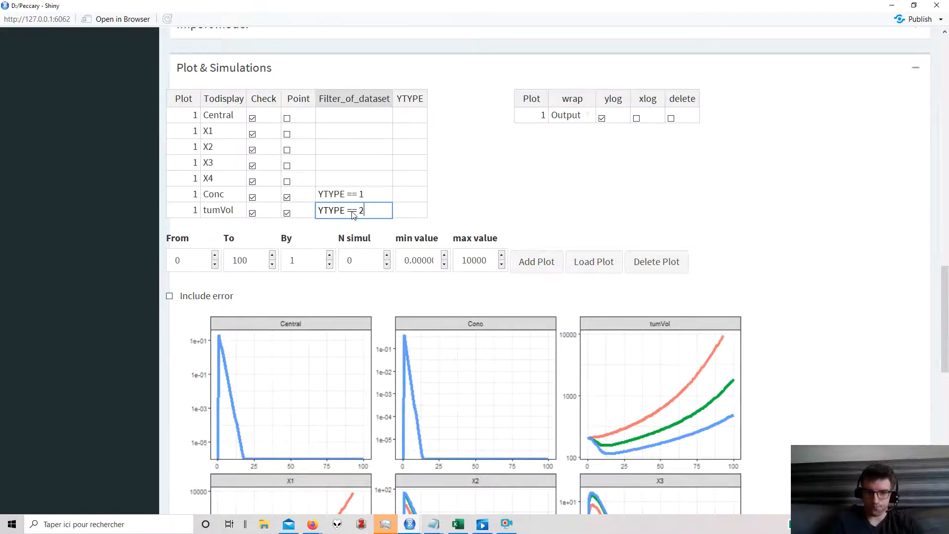
click(585, 271)
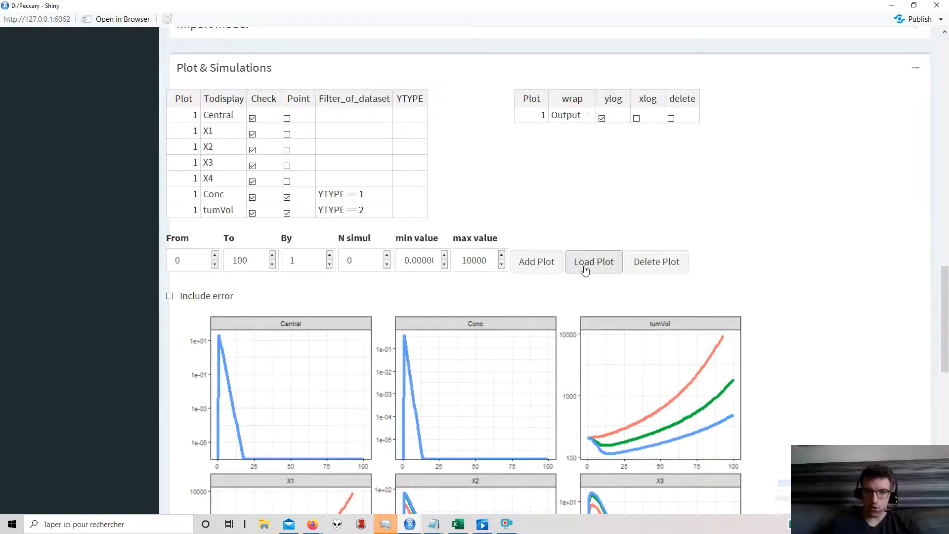
scroll(513, 408, down, 2)
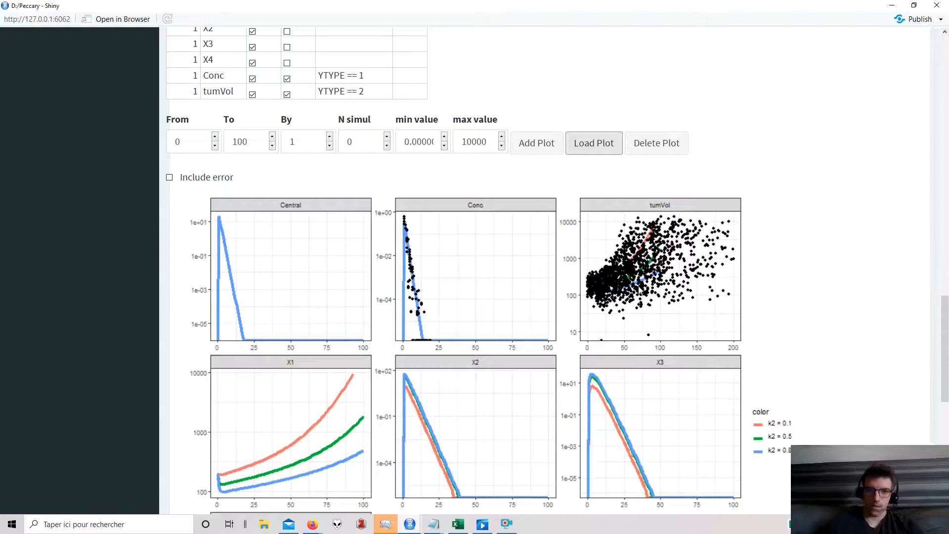
Turn off the observed data points for Conc and tumVol and redraw the plots
scroll(639, 289, up, 3)
click(288, 171)
click(286, 184)
click(287, 168)
click(585, 236)
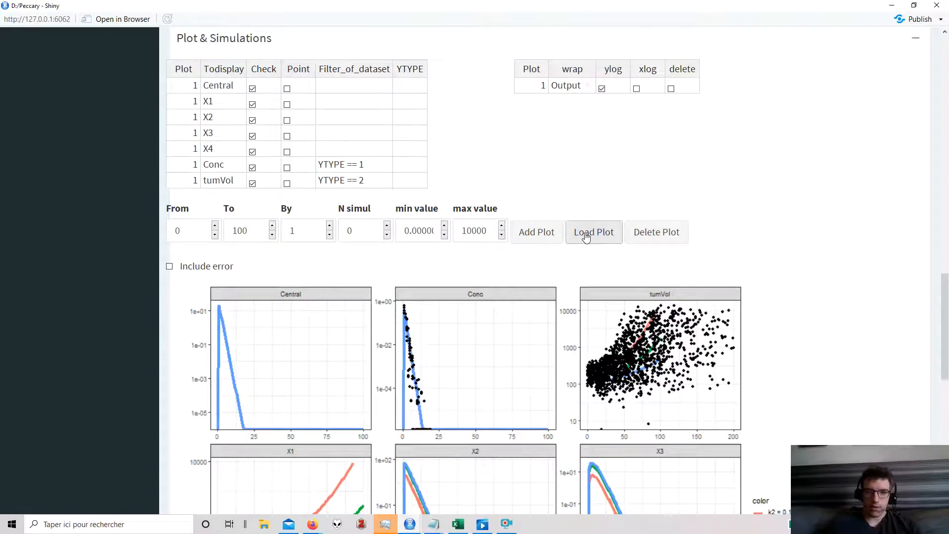
Exclude Central, X1, X2, X3, X4 and Conc from display and redraw the plot with tumVol only
click(252, 167)
click(253, 152)
click(252, 120)
click(252, 136)
click(252, 105)
click(251, 92)
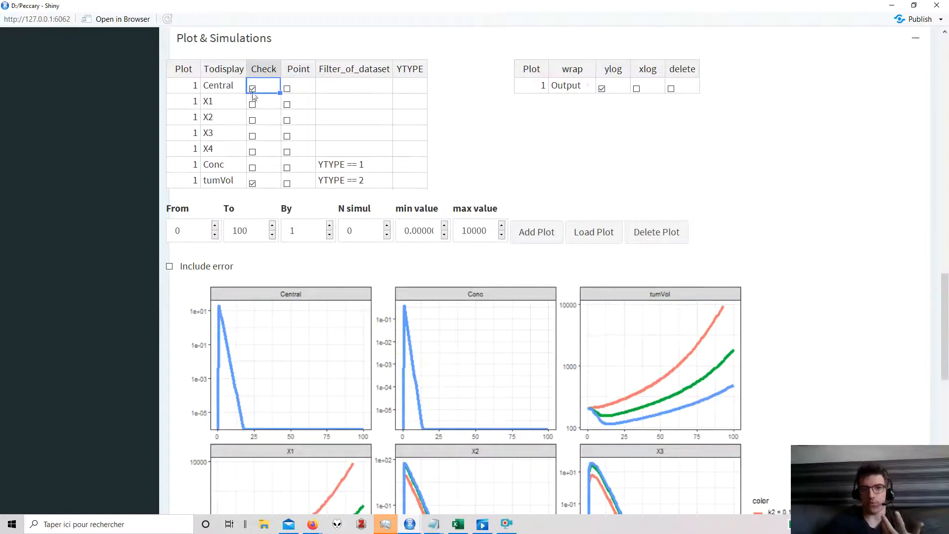
click(253, 90)
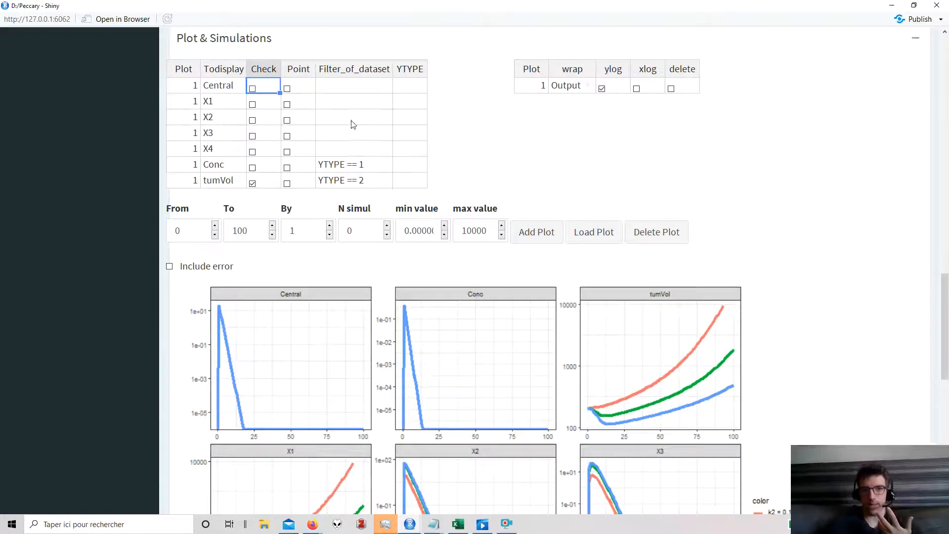
click(571, 233)
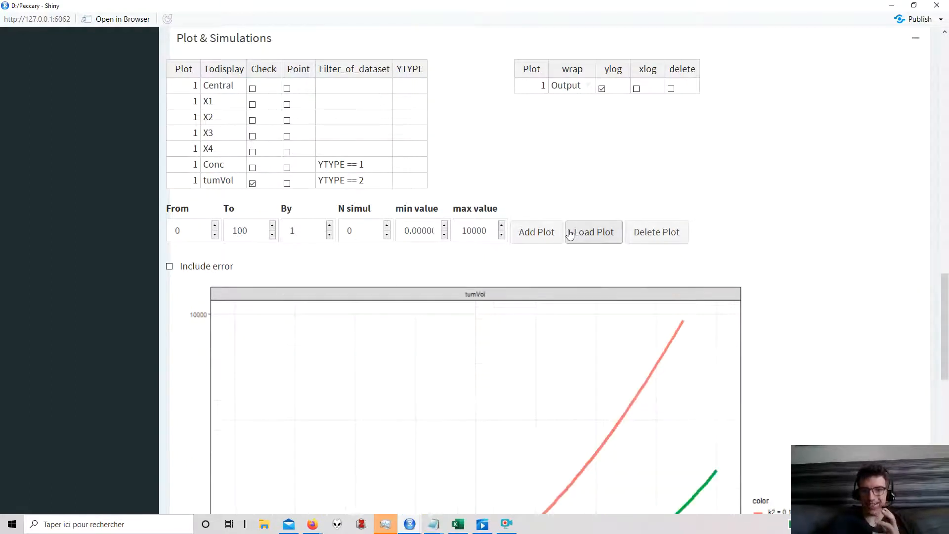
Close the running Peccary Shiny app to return to RStudio
scroll(571, 233, up, 12)
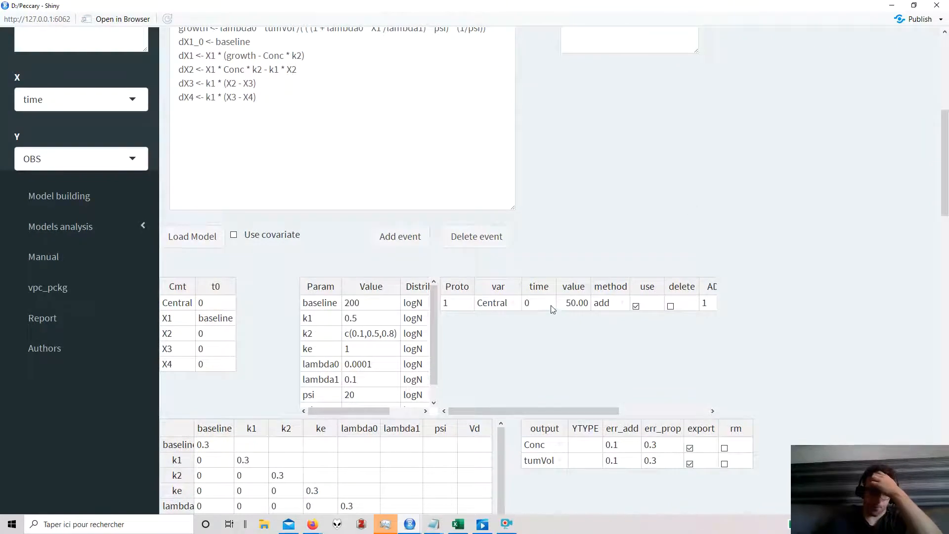
scroll(546, 311, down, 2)
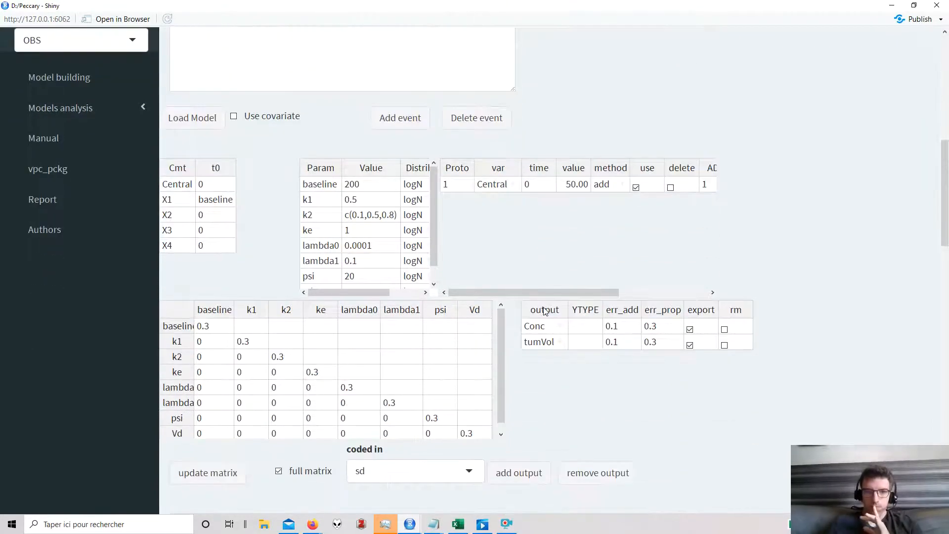
click(937, 5)
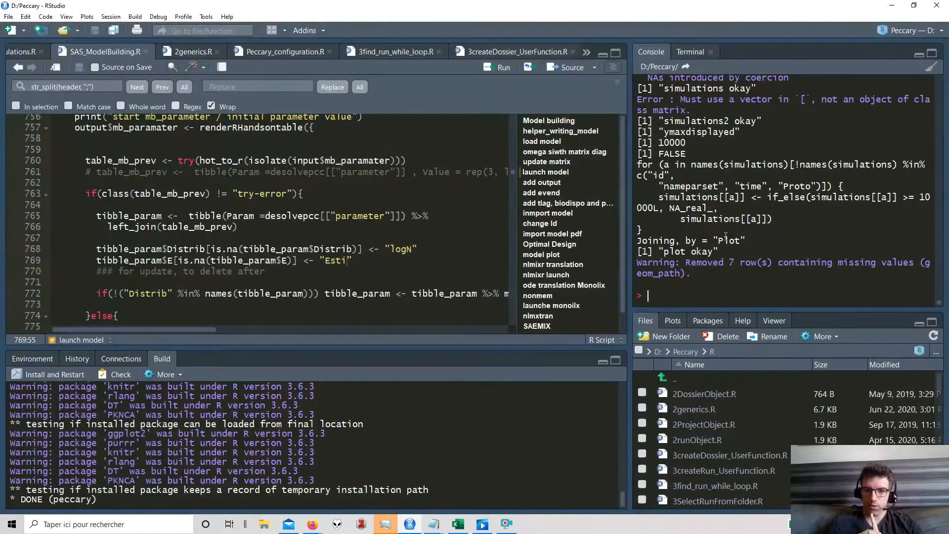
Relaunch Peccary from the R console with peccary_app3() and maximise its window
text(peccary::)
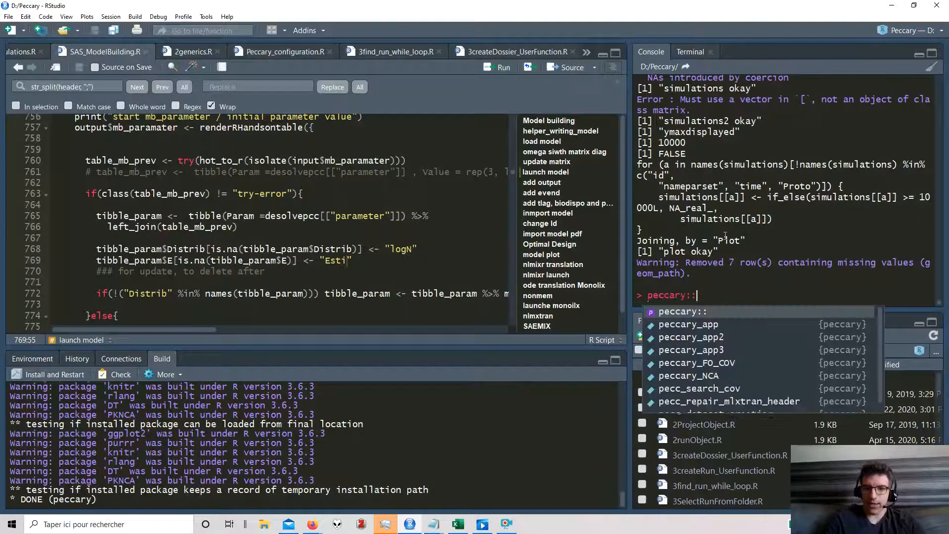
key(Escape)
key(BackSpace)
key(BackSpace)
key(BackSpace)
text(ccc)
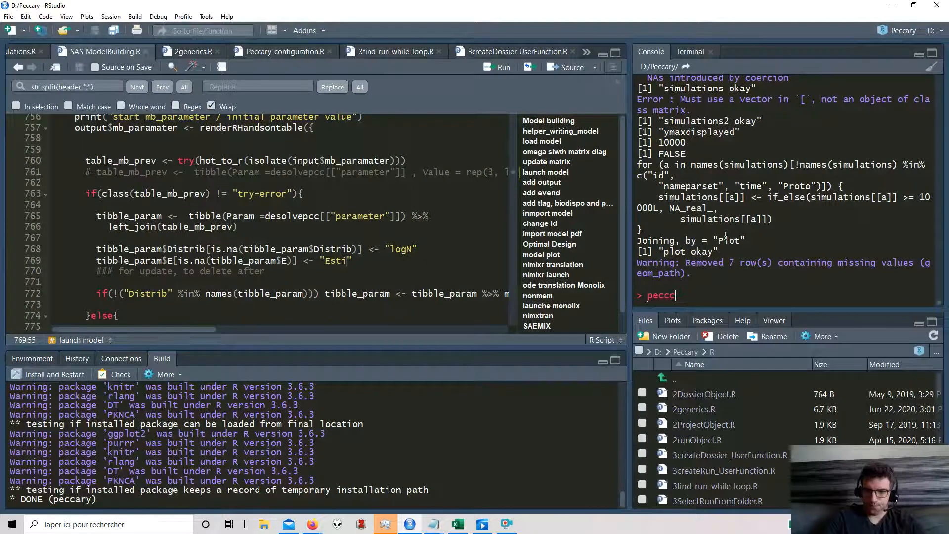
key(BackSpace)
text(ary_app())
key(BackSpace)
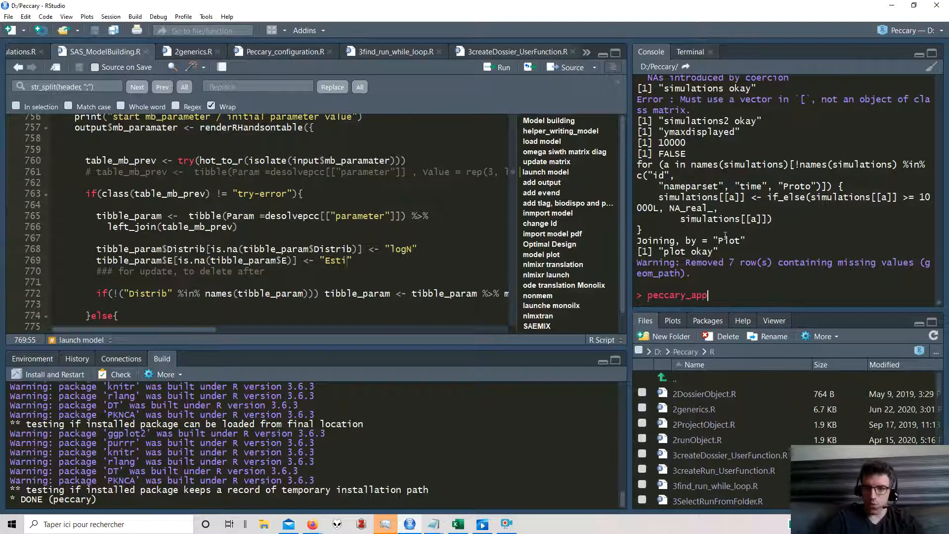
text(3())
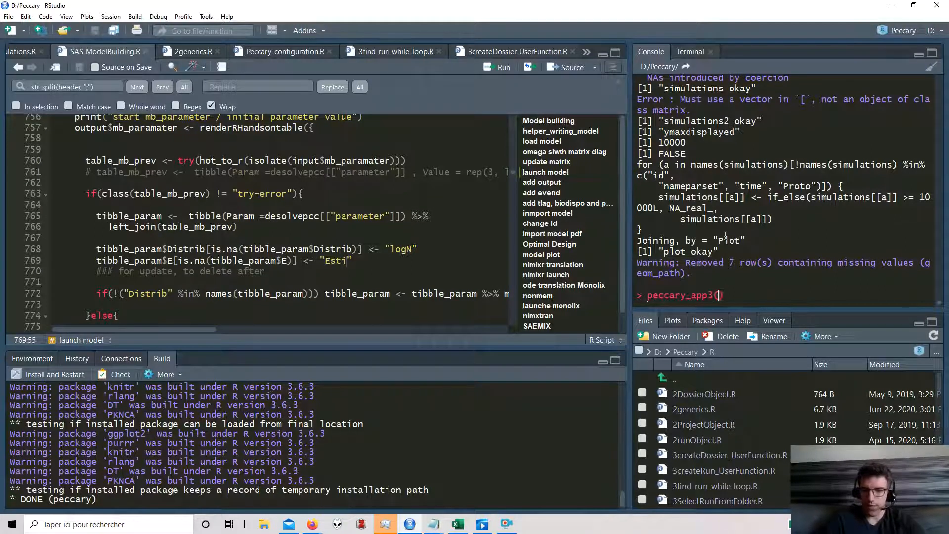
key(Return)
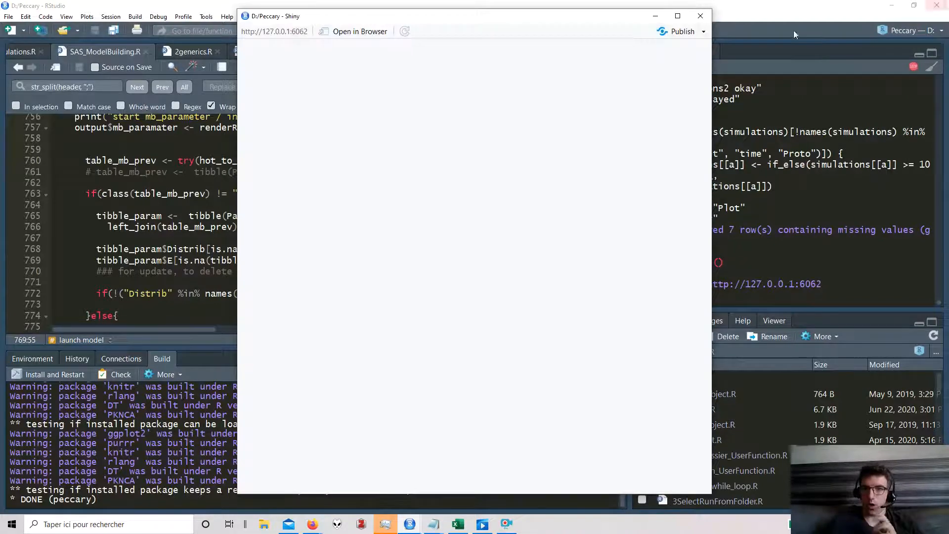
click(678, 16)
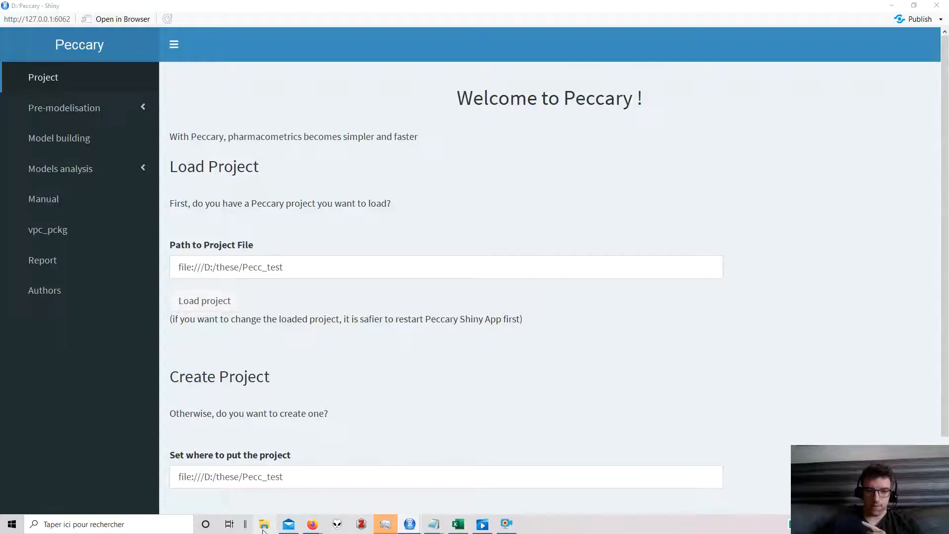
Find closeIV.mlxtran in the Simeoni folder of Exemple_demo in File Explorer and copy it for its path
click(264, 527)
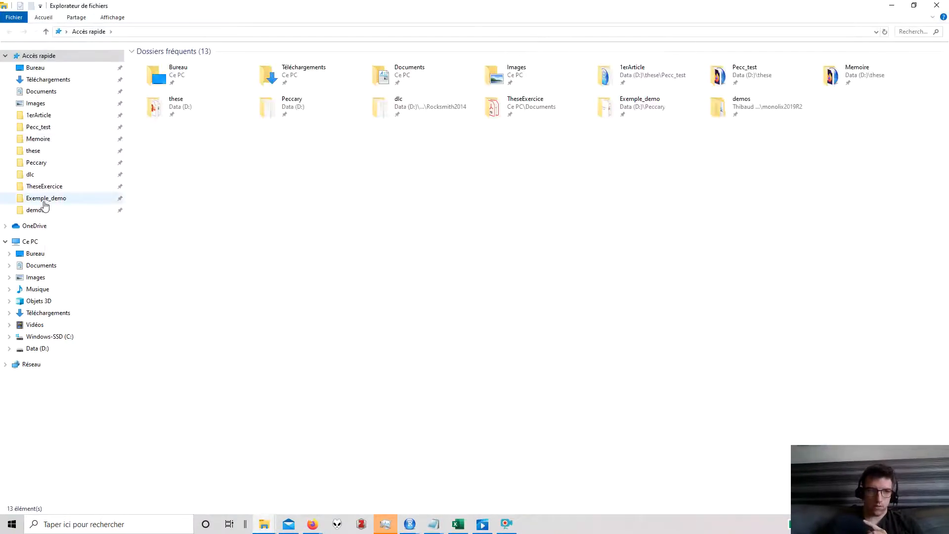
click(44, 202)
double_click(177, 161)
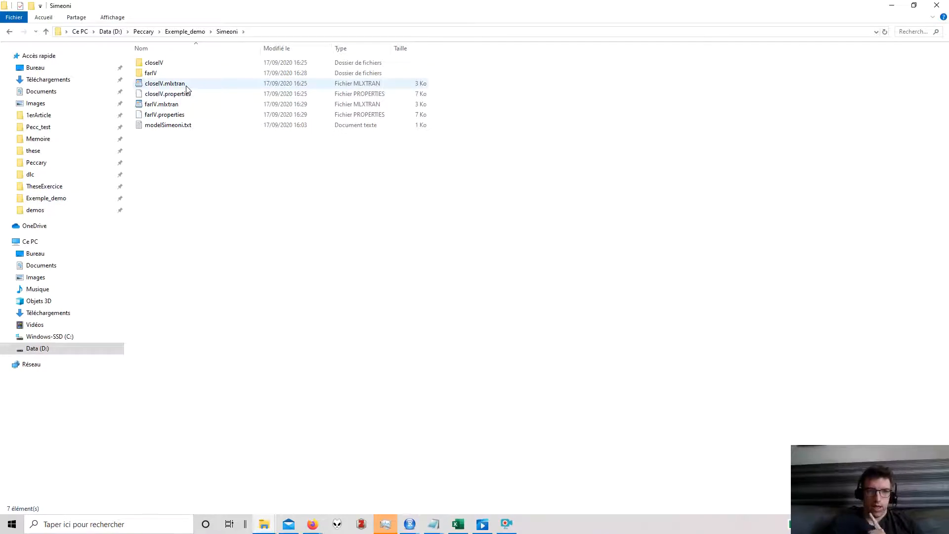
click(187, 86)
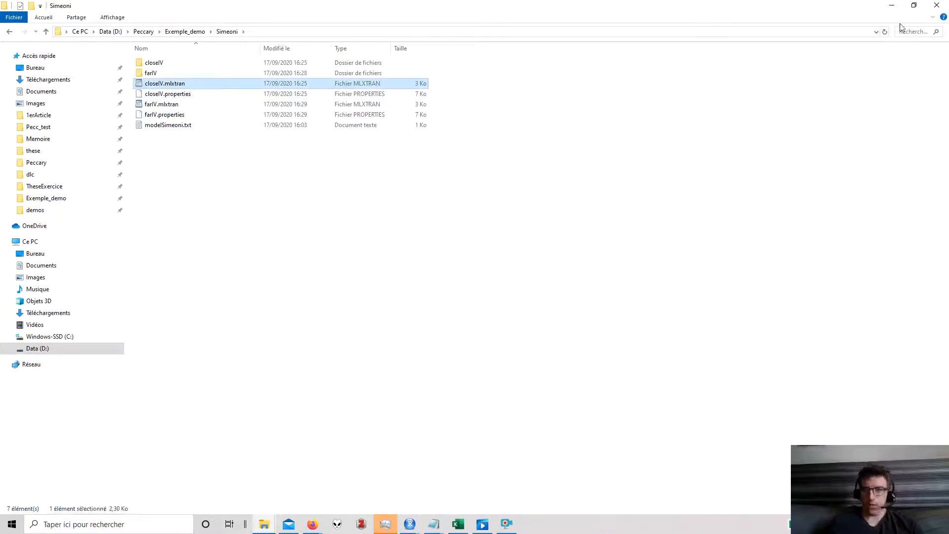
click(340, 227)
click(207, 88)
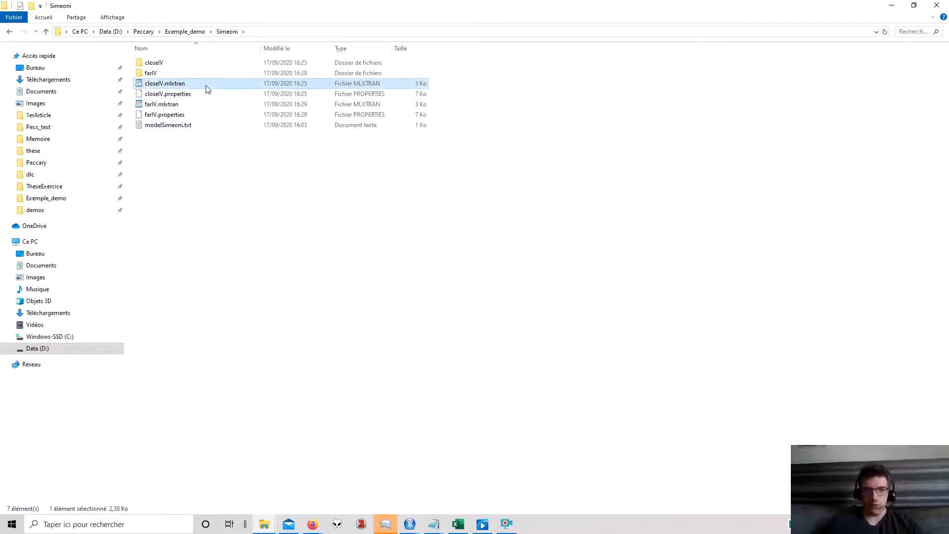
click(892, 6)
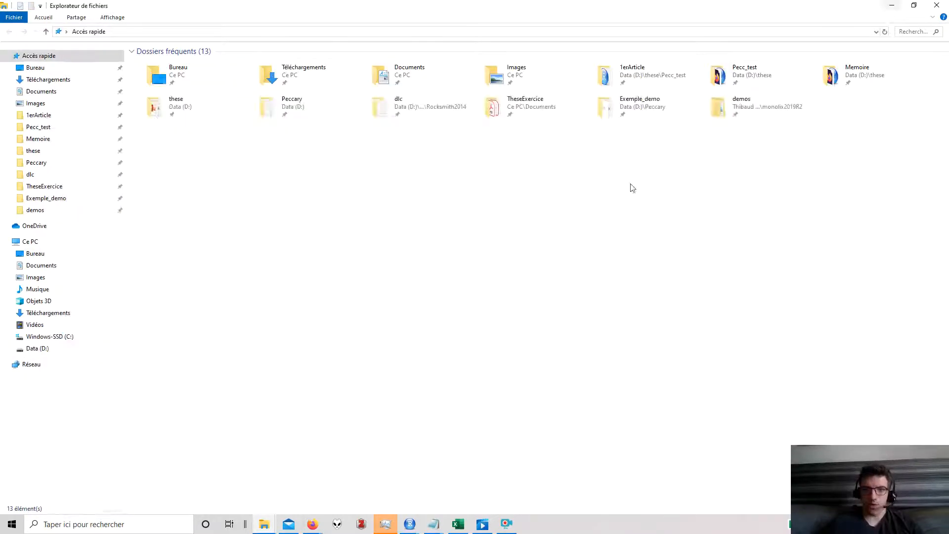
Switch back to the Peccary app and open its Model building page
mouse_move(410, 522)
click(459, 487)
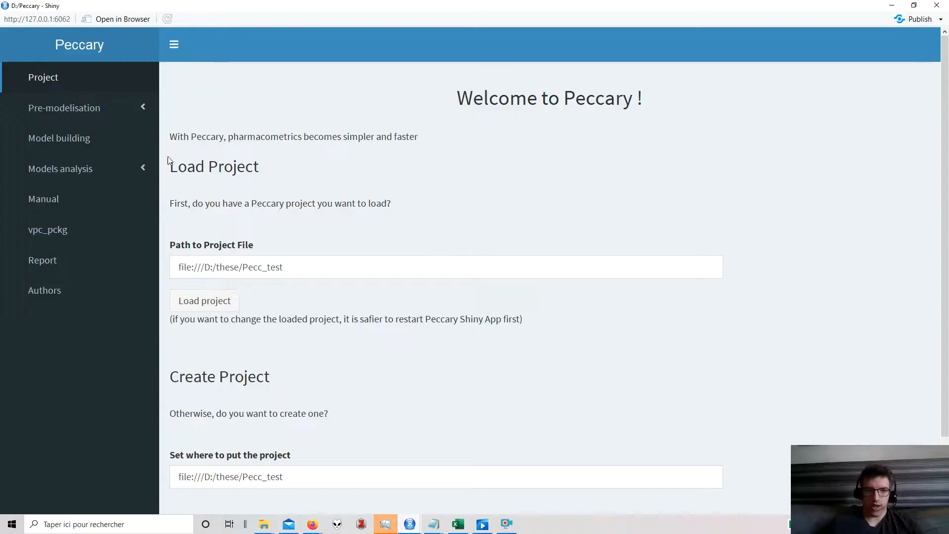
click(80, 140)
click(68, 82)
click(116, 146)
Import the Monolix model using the copied path of closeIV.mlxtran in D:/Peccary/Exemple_demo/Simeoni
scroll(542, 336, down, 15)
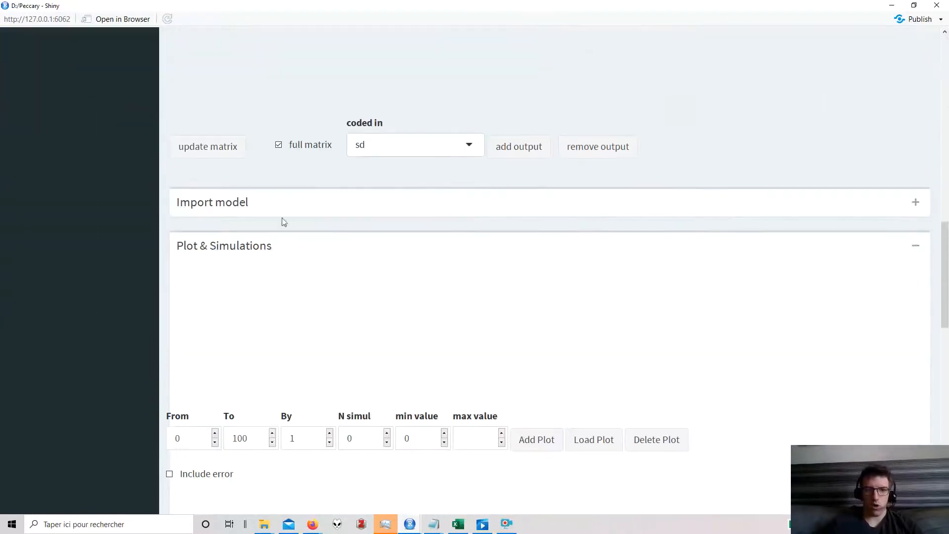
click(916, 202)
triple_click(302, 257)
key(ctrl+v)
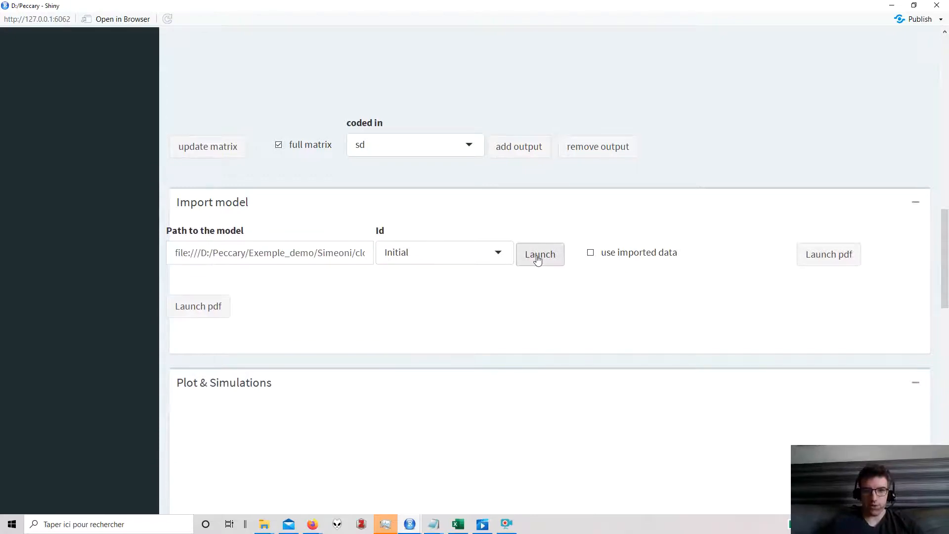
click(538, 259)
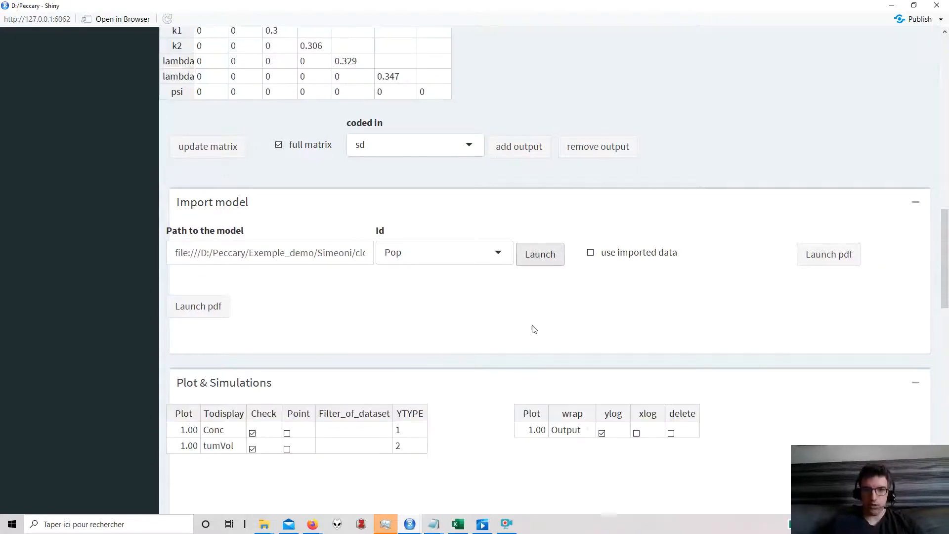
Review the imported model equations and parameter values, and plot the Conc and tumVol simulations
scroll(533, 346, up, 10)
scroll(533, 360, up, 5)
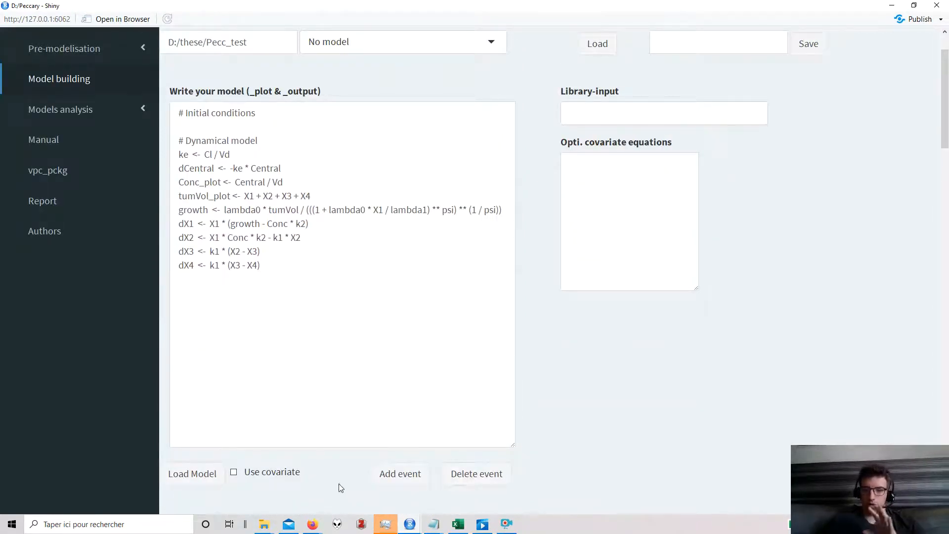
drag(327, 331, 165, 138)
scroll(579, 362, down, 6)
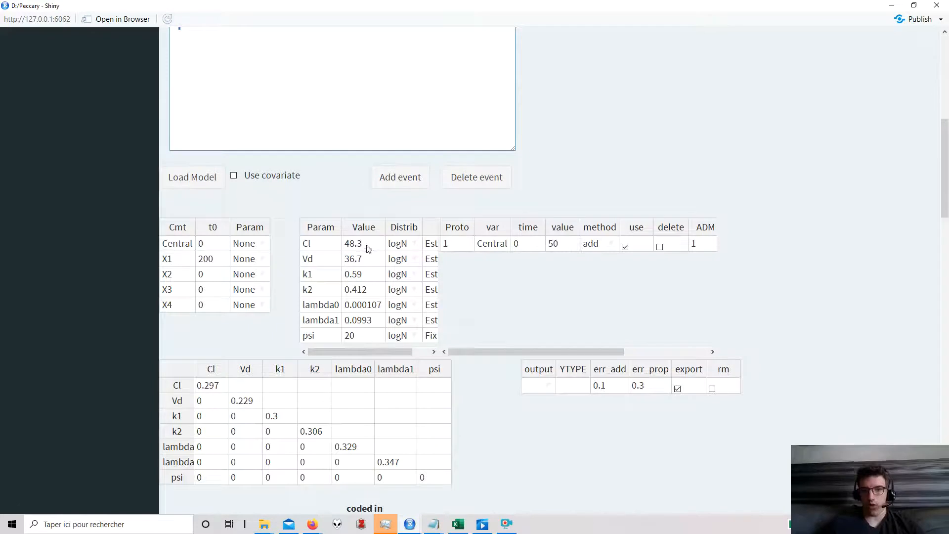
scroll(384, 265, down, 10)
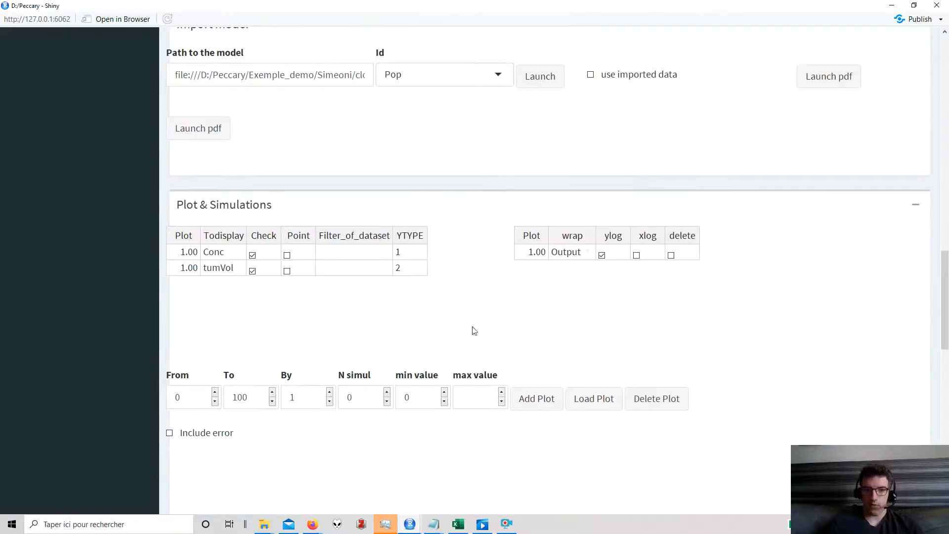
click(594, 399)
scroll(595, 403, down, 4)
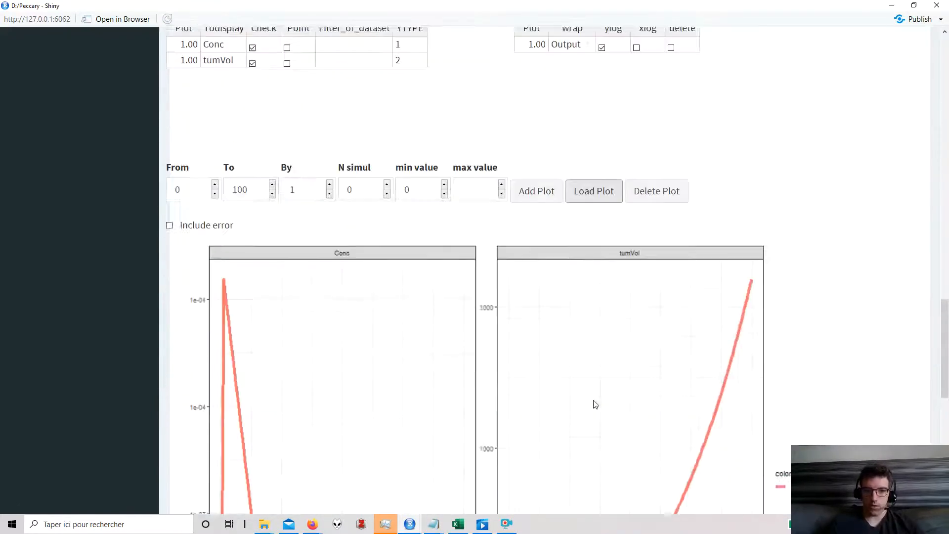
scroll(596, 405, down, 3)
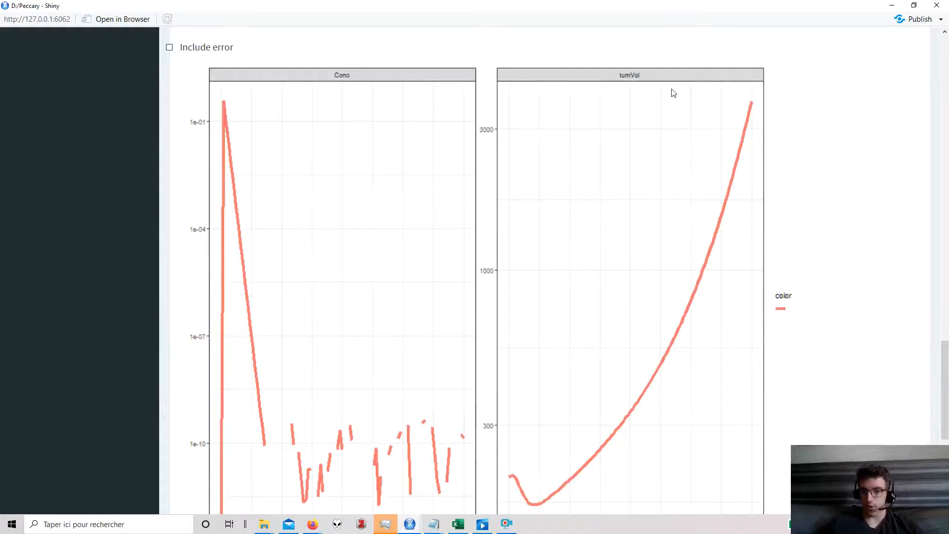
Enable the use of the imported data for the model and check the Simeoni folder in File Explorer
scroll(673, 93, up, 7)
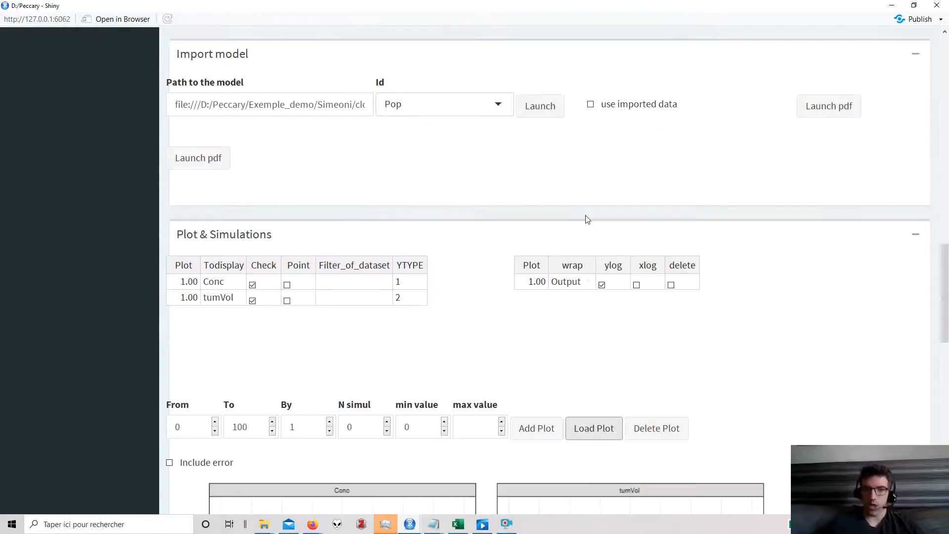
click(622, 110)
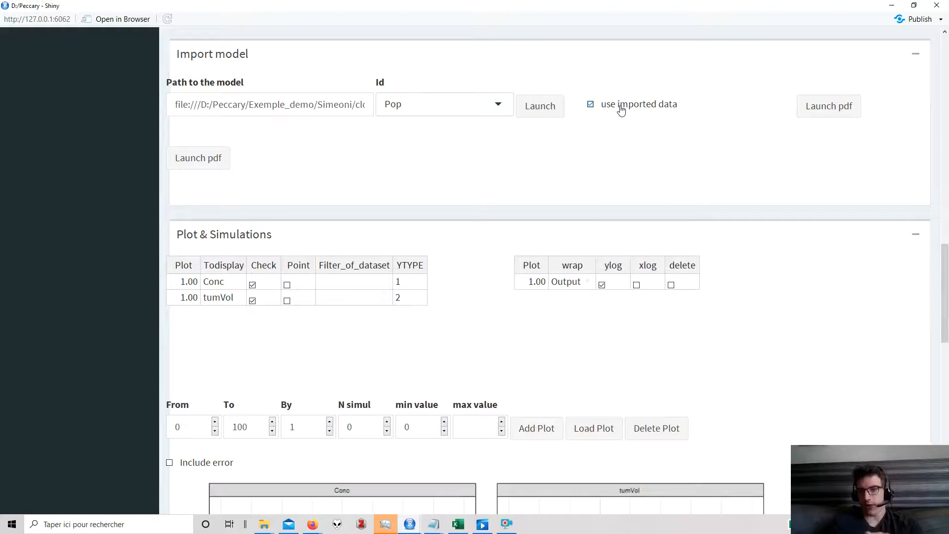
scroll(572, 192, up, 7)
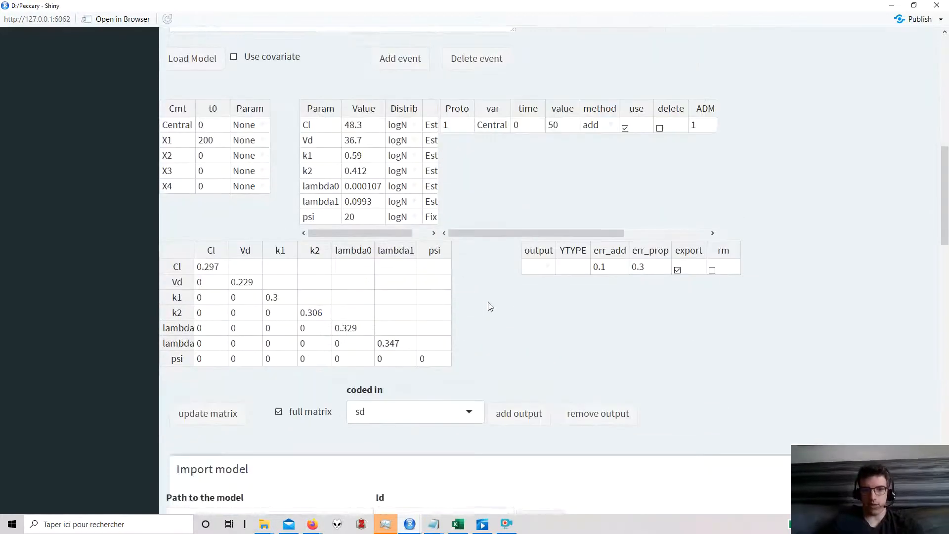
scroll(490, 307, down, 4)
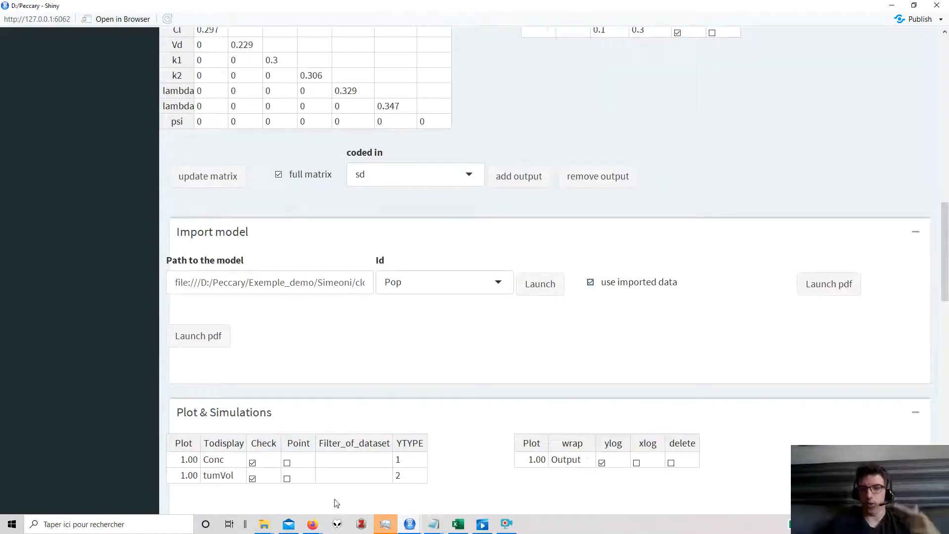
mouse_move(264, 523)
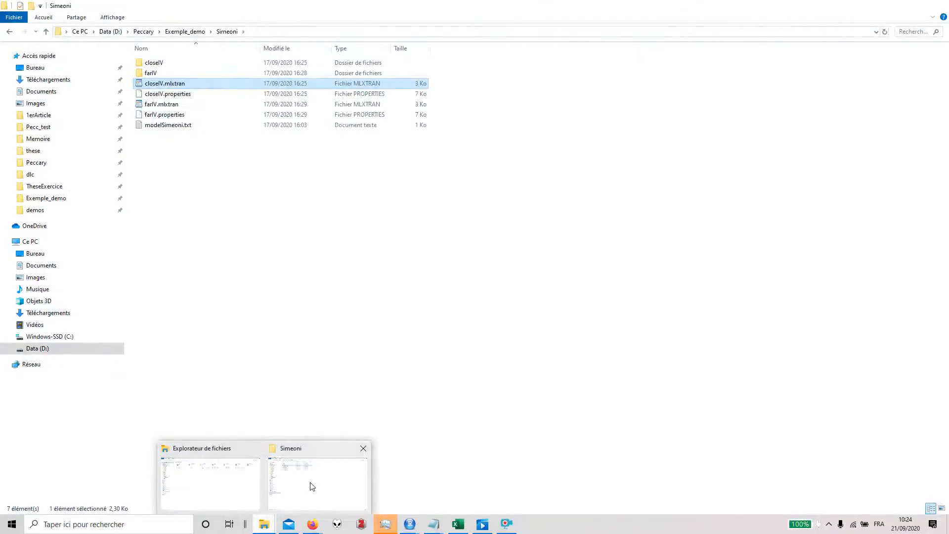
click(312, 487)
click(892, 6)
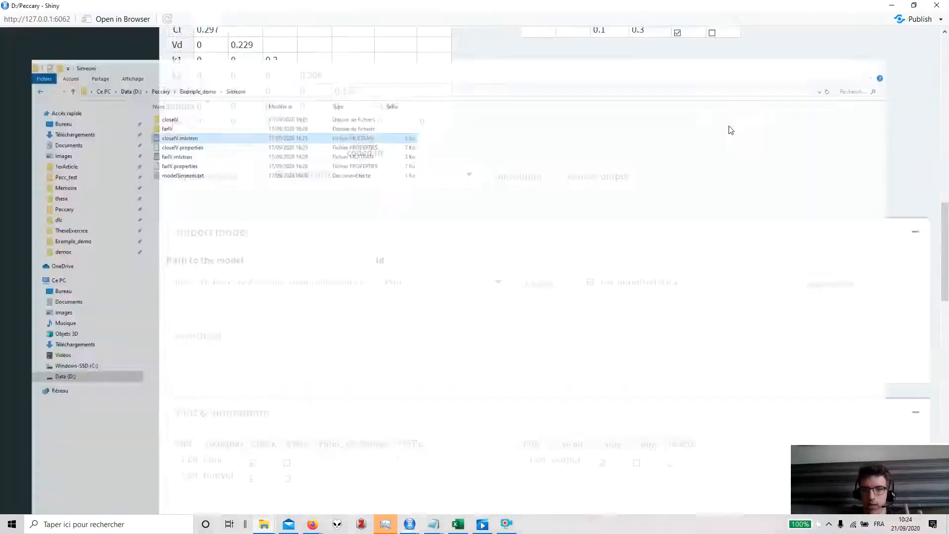
Turn on observed data points for Conc and tumVol, and redraw the plots with the imported data
scroll(496, 349, down, 3)
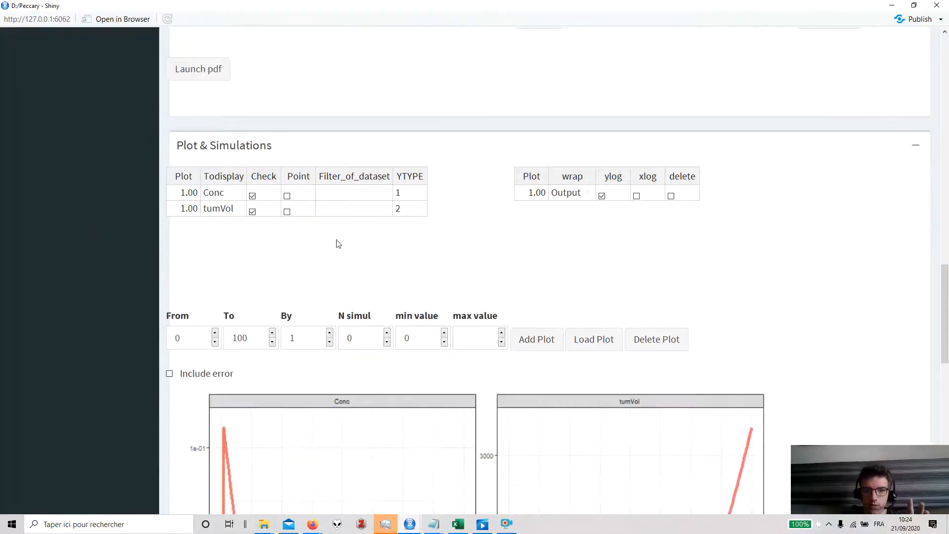
click(286, 196)
click(286, 212)
click(595, 340)
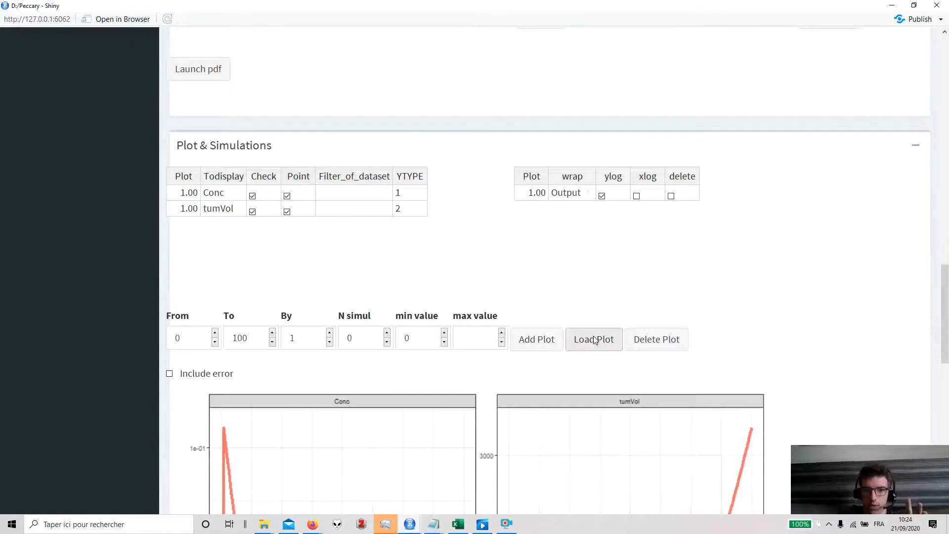
scroll(595, 341, down, 10)
scroll(585, 354, up, 6)
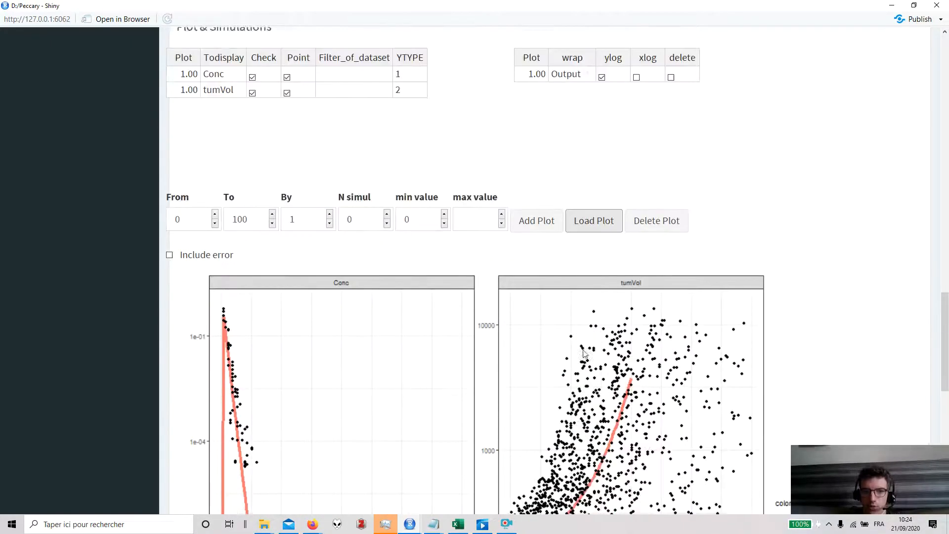
Load the individual parameter values of id1_mean for the imported model and check the parameter and event tables
scroll(583, 352, up, 20)
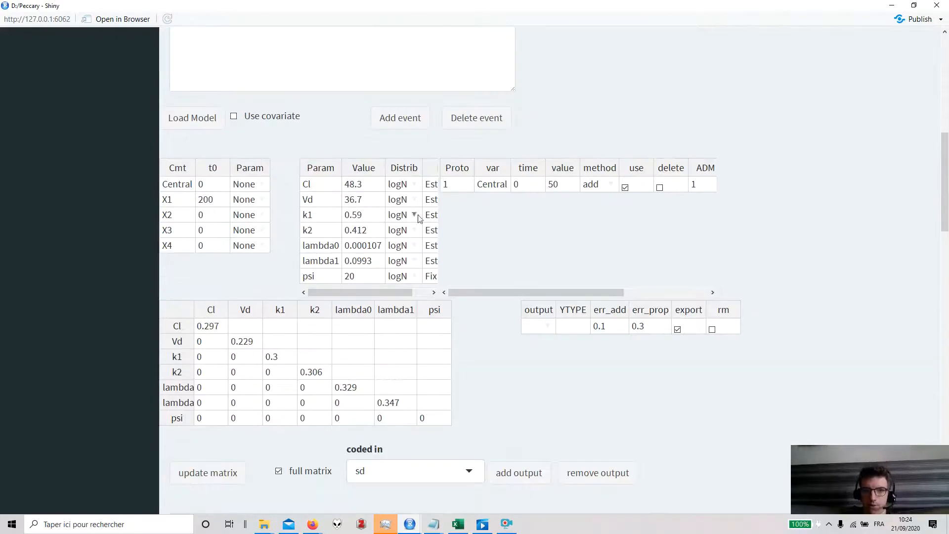
scroll(462, 371, down, 6)
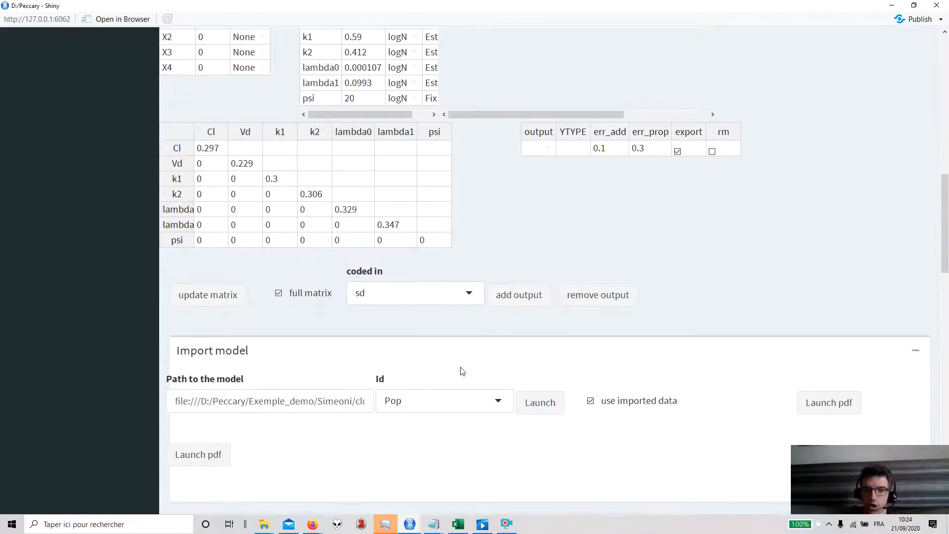
scroll(462, 371, down, 1)
click(462, 372)
scroll(631, 451, down, 8)
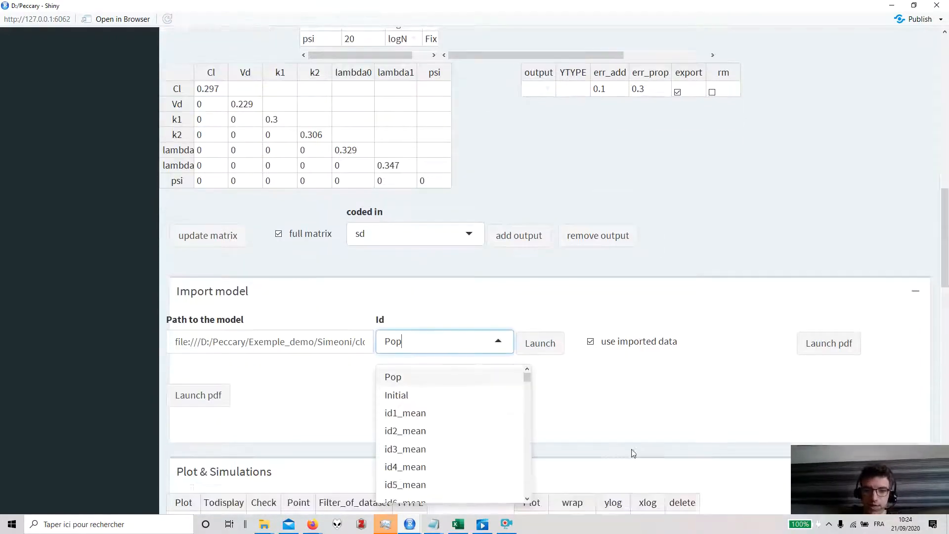
scroll(599, 300, up, 8)
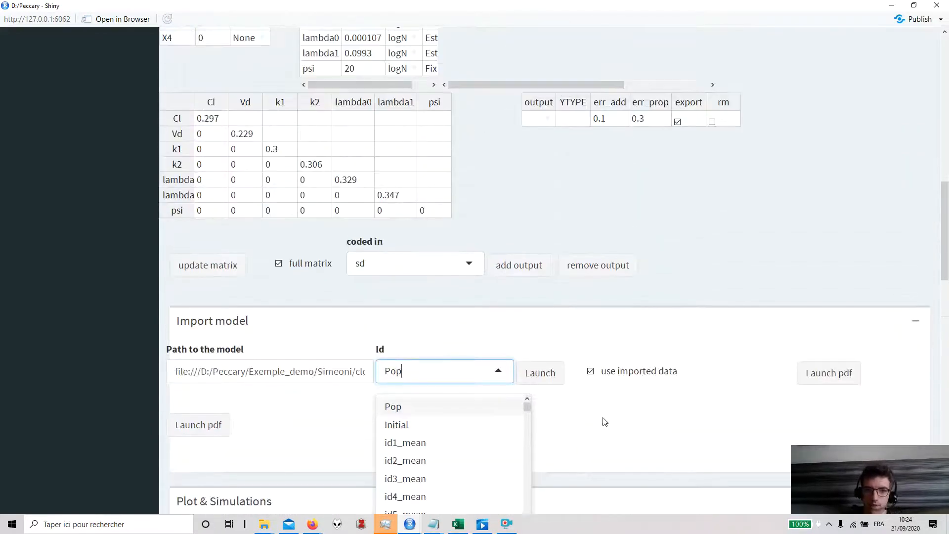
click(448, 445)
scroll(385, 122, up, 2)
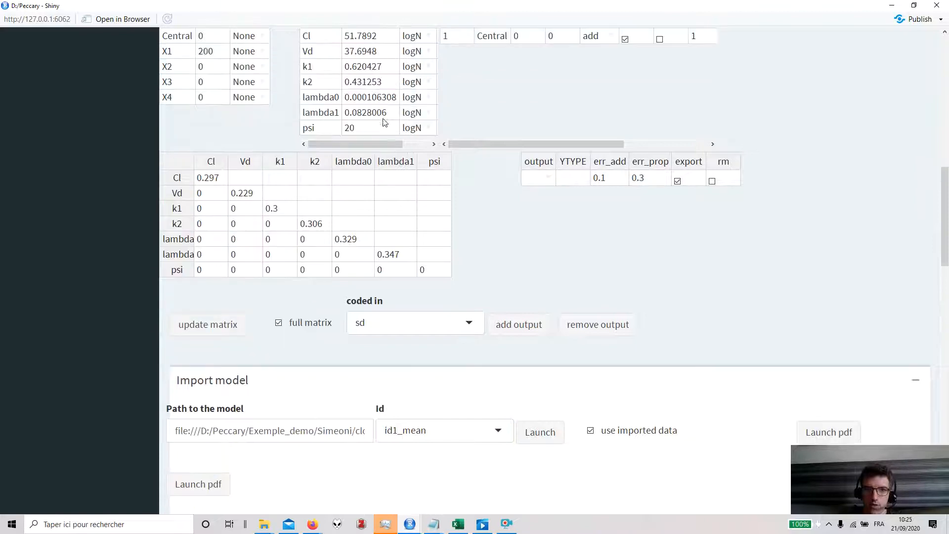
scroll(373, 81, up, 1)
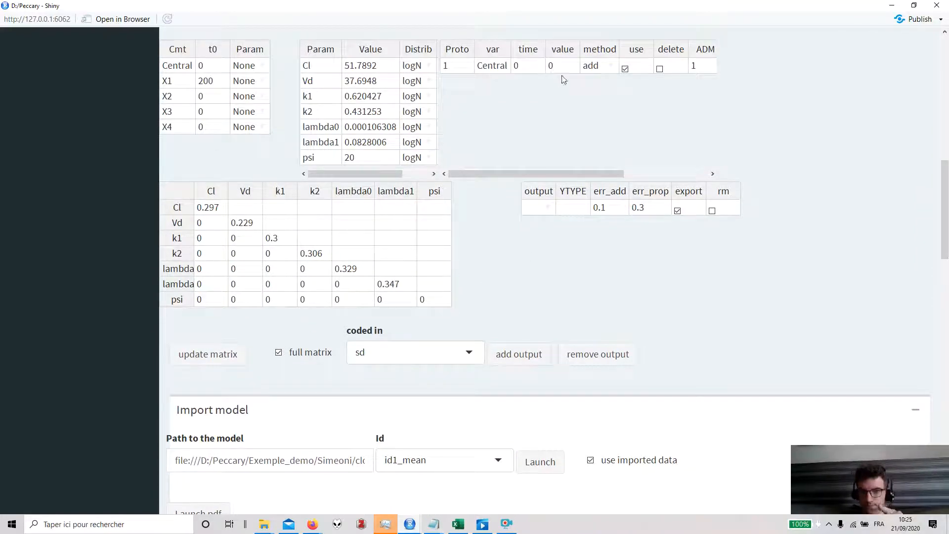
Load the individual parameters of id109_mean and redraw the Conc and tumVol plots with that individual's observations
click(410, 465)
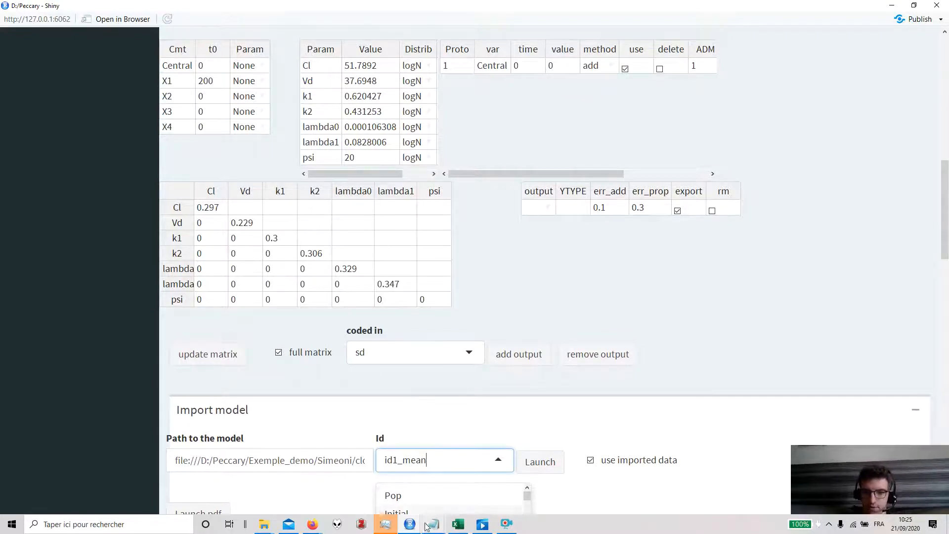
scroll(425, 499, down, 2)
scroll(423, 498, down, 20)
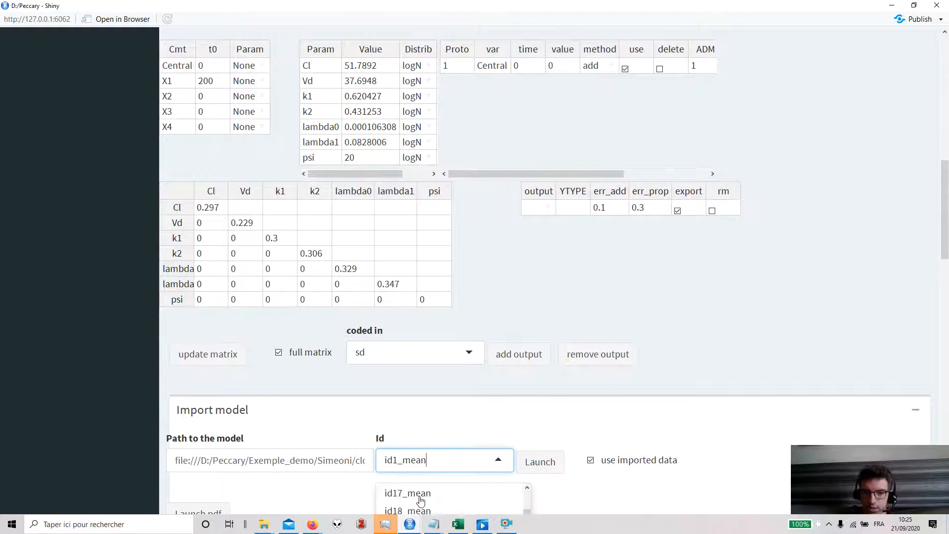
click(418, 502)
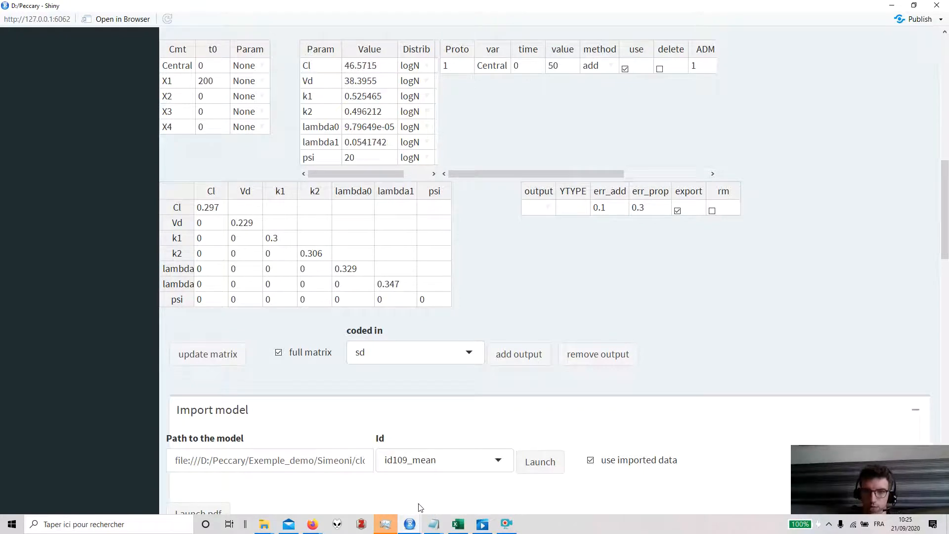
scroll(517, 206, down, 9)
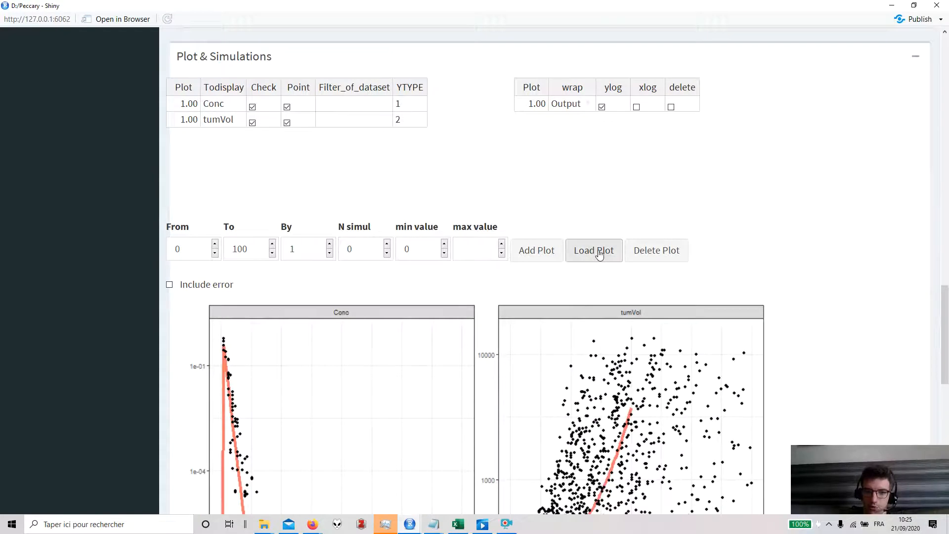
click(599, 252)
scroll(579, 303, down, 8)
scroll(568, 316, down, 1)
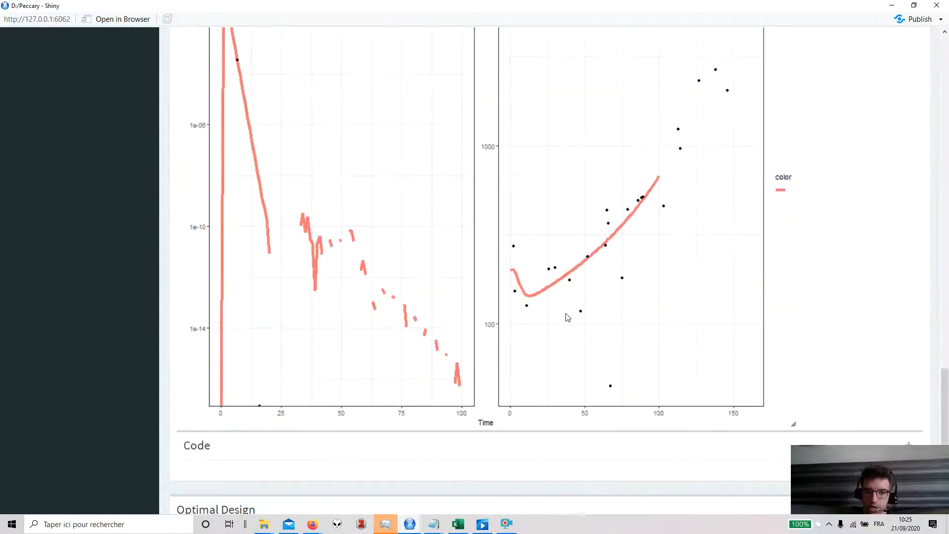
scroll(568, 313, up, 4)
scroll(639, 431, down, 2)
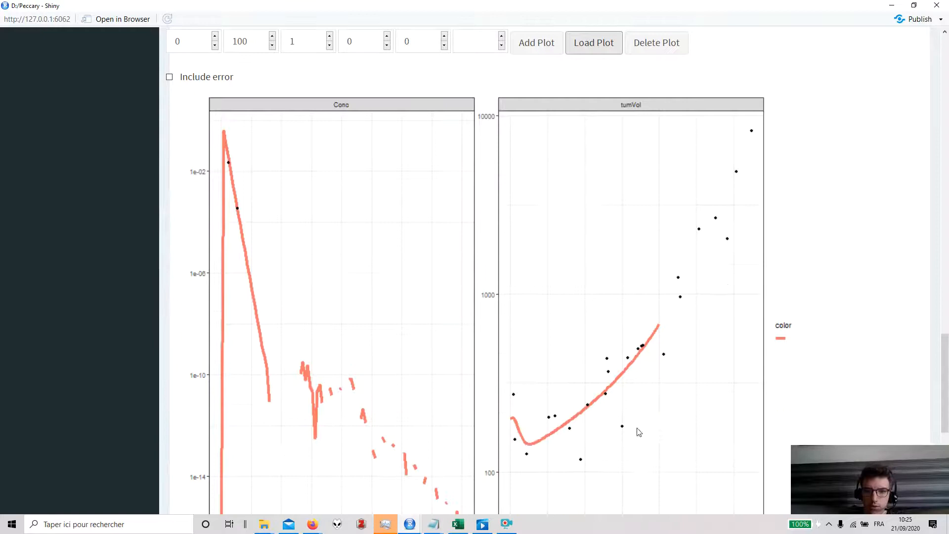
scroll(665, 317, down, 2)
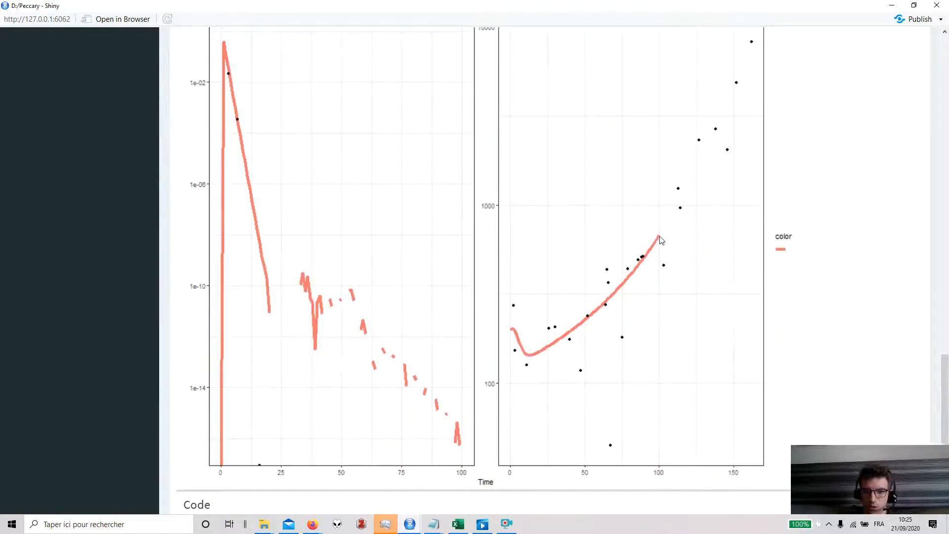
Extend the simulation end time to 200 and redraw the plots
scroll(644, 422, up, 5)
double_click(238, 159)
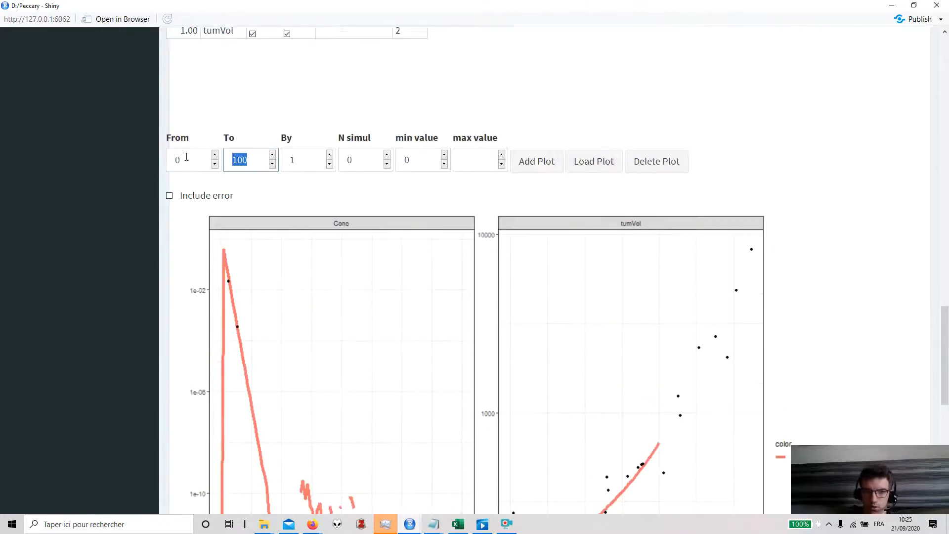
text(200)
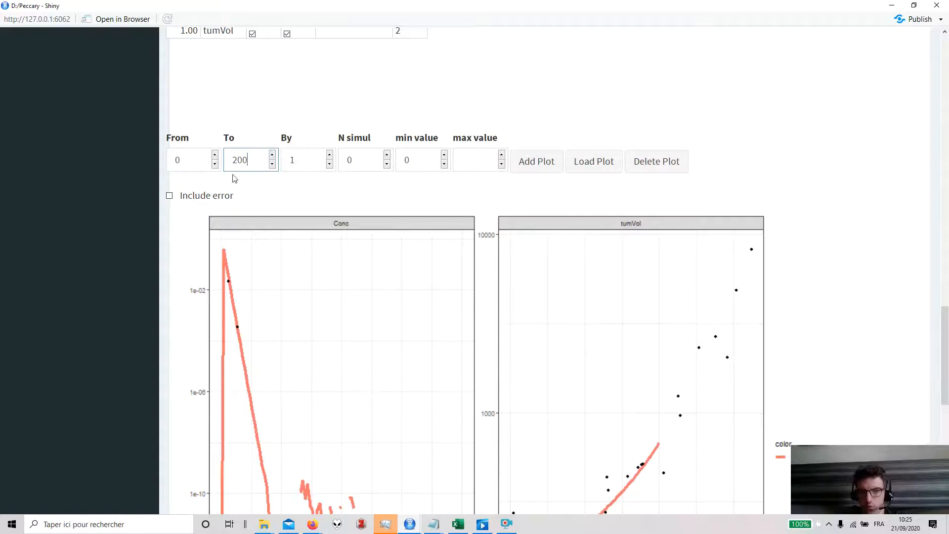
click(580, 170)
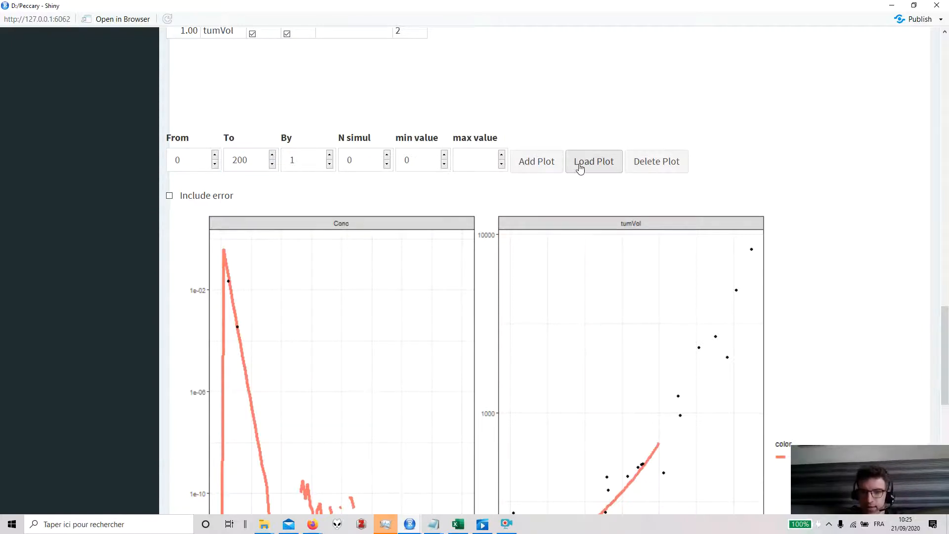
scroll(572, 253, down, 1)
scroll(572, 253, down, 3)
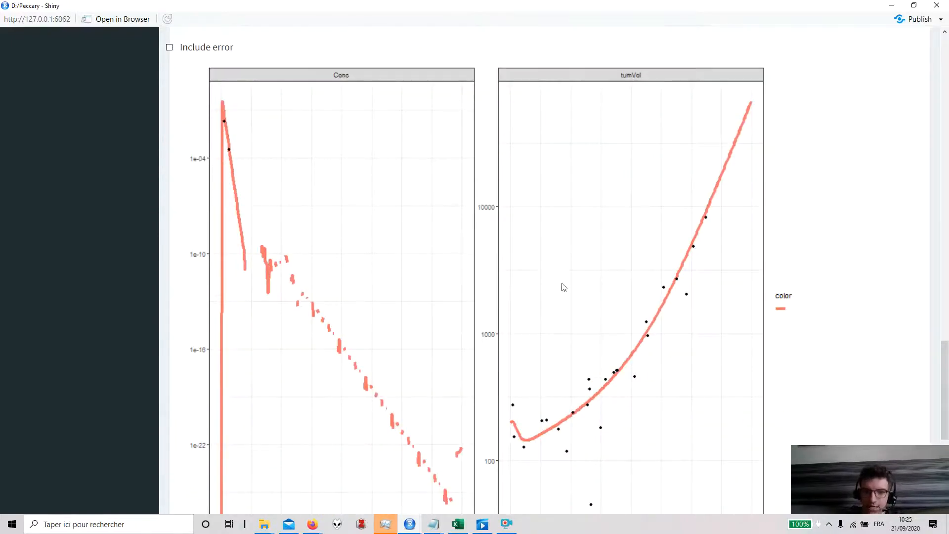
Set the Cl parameter to c(46.5715,54) and redraw the plots to compare both clearance values
scroll(604, 385, up, 20)
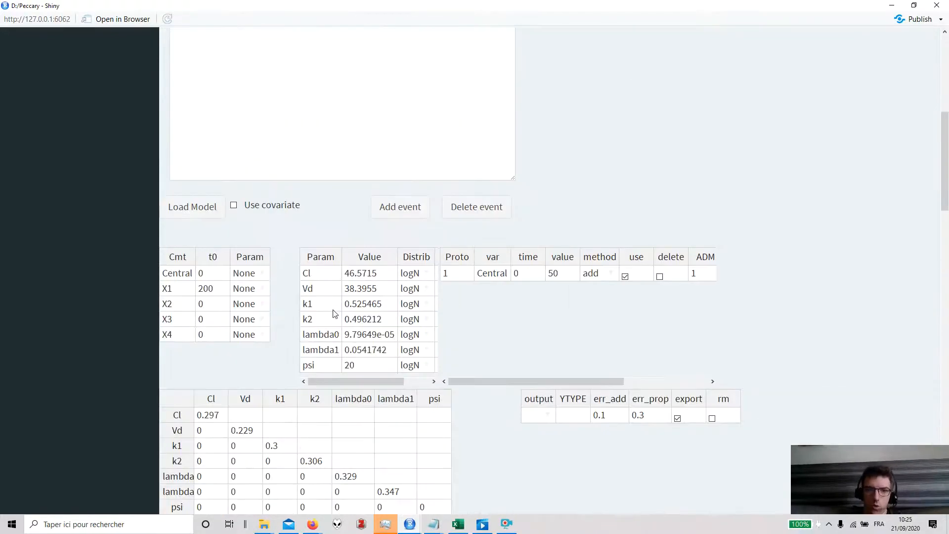
double_click(352, 305)
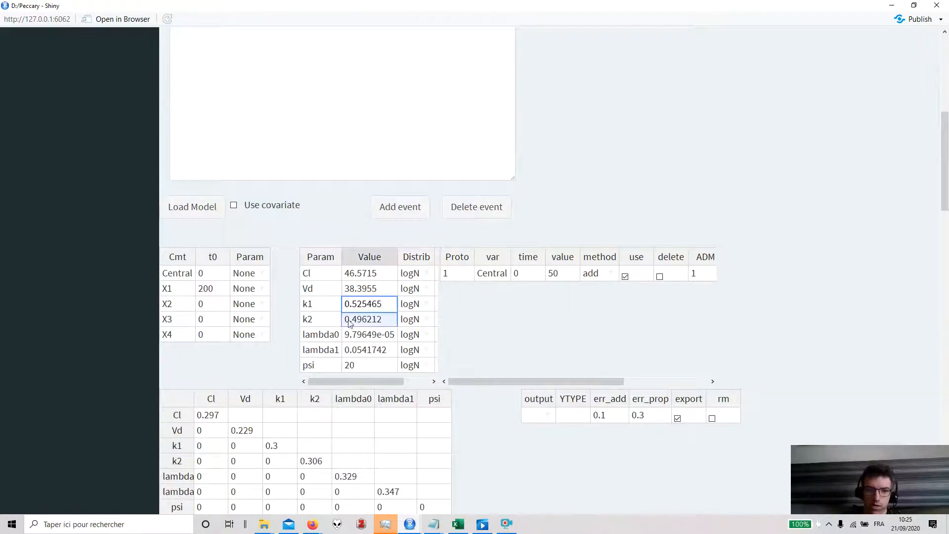
double_click(361, 365)
double_click(344, 276)
click(344, 275)
text(c()
text(,54))
key(Return)
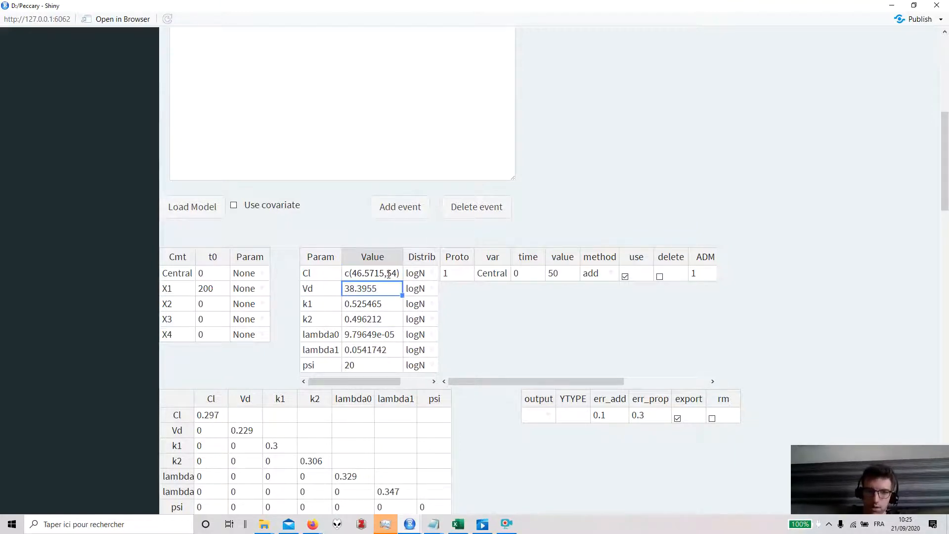
scroll(638, 416, down, 10)
click(594, 429)
scroll(589, 438, down, 8)
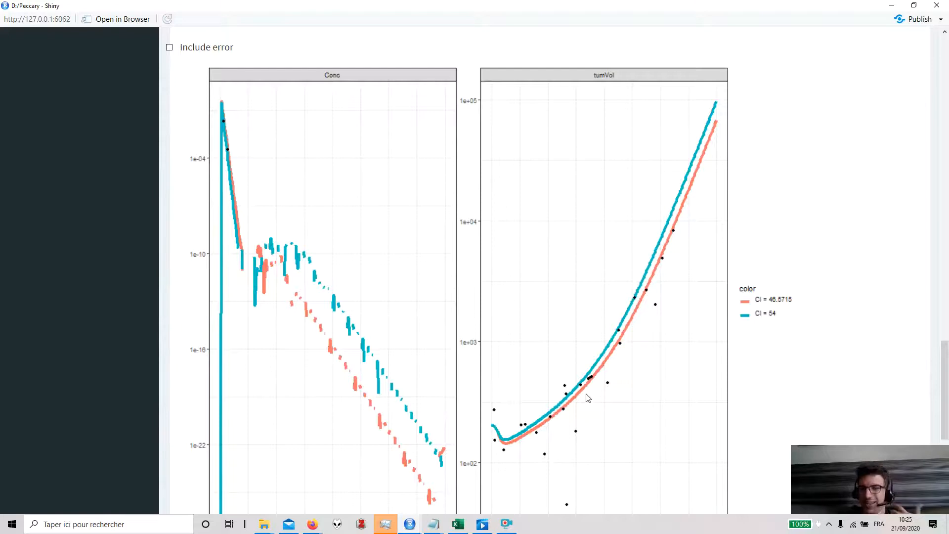
Switch the imported model's Id back to Pop to restore the population parameters
scroll(588, 398, up, 10)
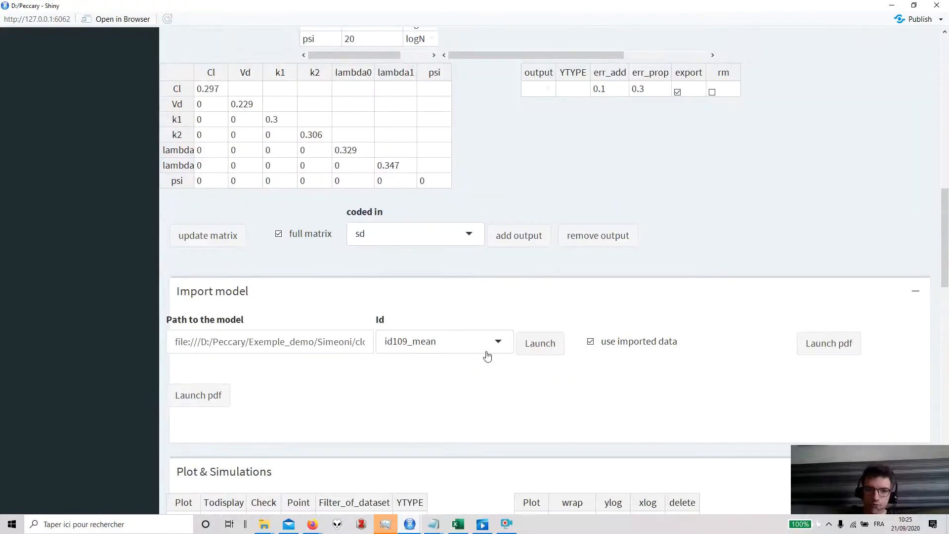
click(488, 356)
scroll(443, 461, down, 1)
scroll(441, 464, up, 10)
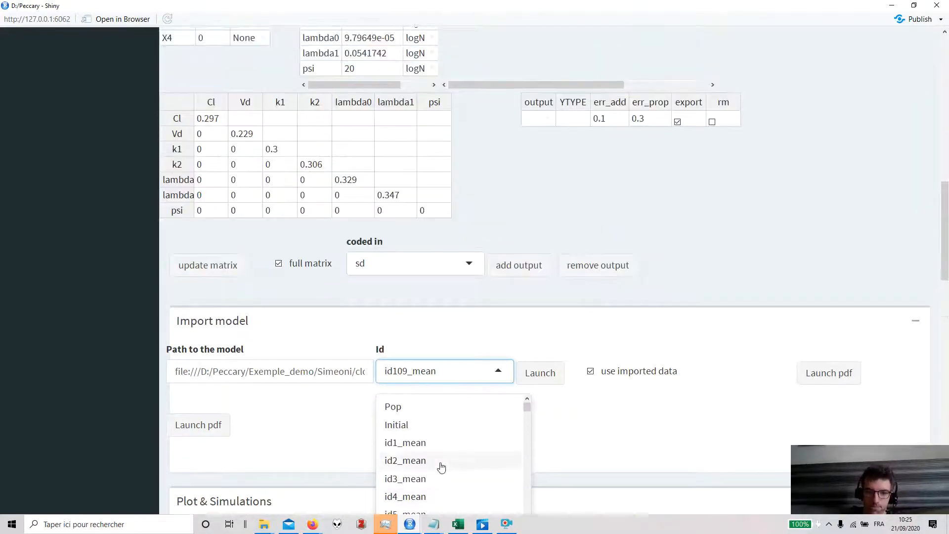
click(425, 407)
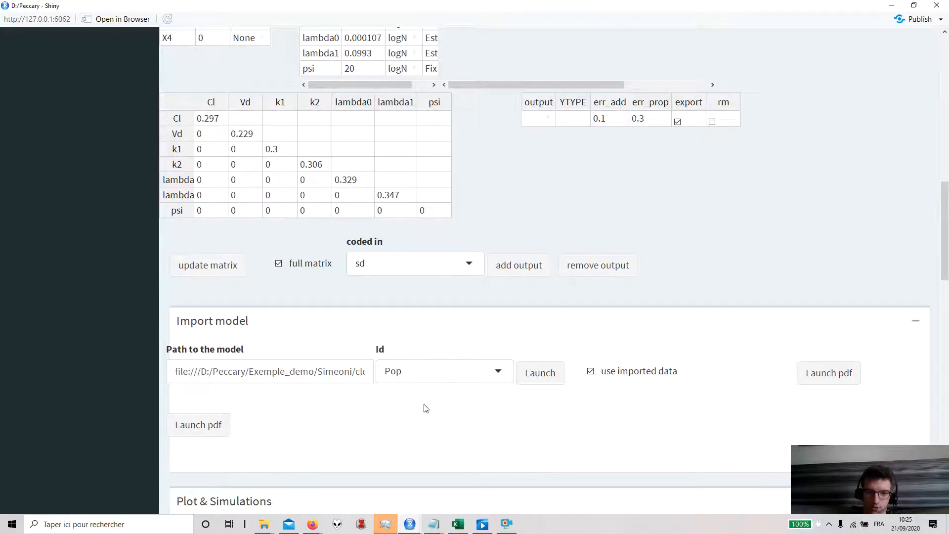
scroll(424, 408, down, 7)
scroll(424, 395, up, 9)
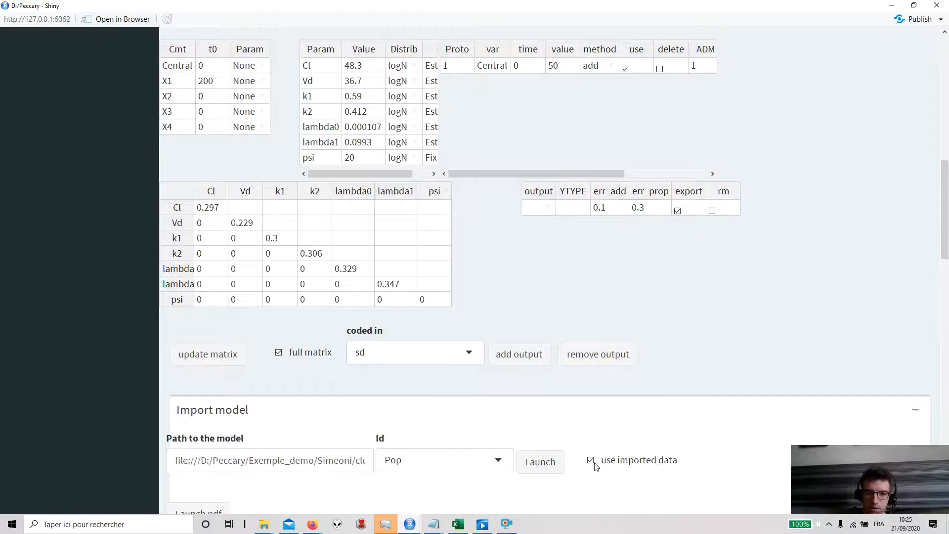
Turn off the observed data points for Conc and tumVol and redraw the plots
scroll(357, 457, down, 6)
click(287, 314)
click(287, 330)
click(599, 465)
scroll(600, 469, down, 3)
scroll(573, 459, down, 4)
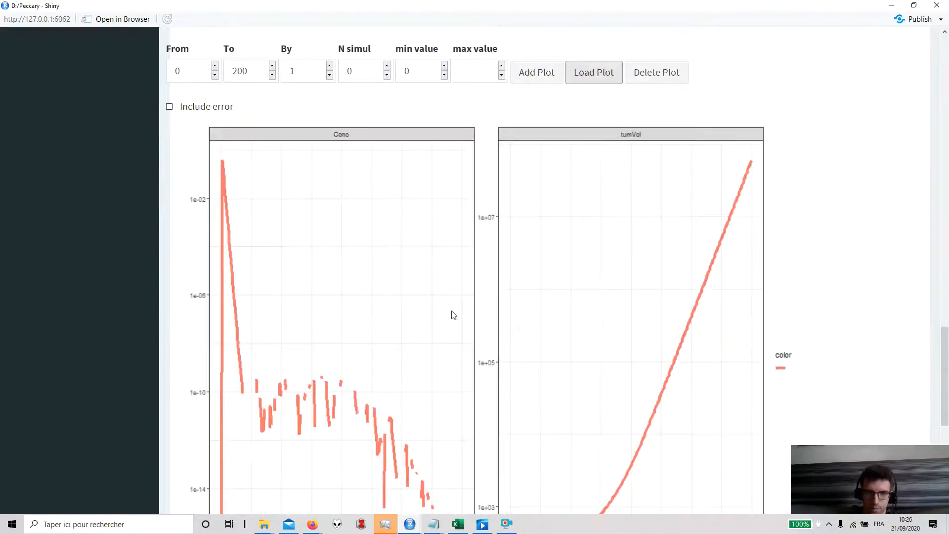
Hide the Conc output and redraw the plot with tumVol only
scroll(250, 172, up, 3)
click(253, 77)
click(595, 220)
scroll(549, 311, down, 5)
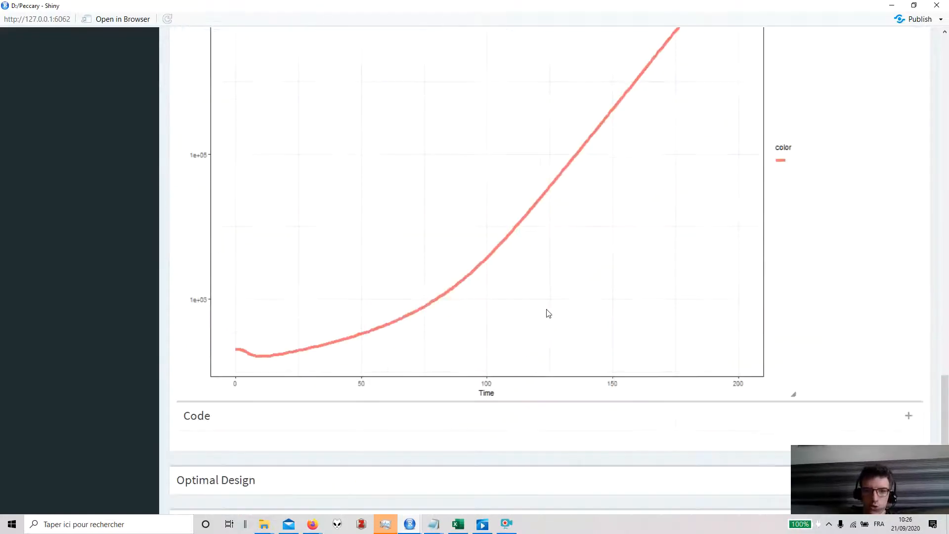
Add two new events to the model's administration table
scroll(545, 314, up, 3)
scroll(546, 313, up, 15)
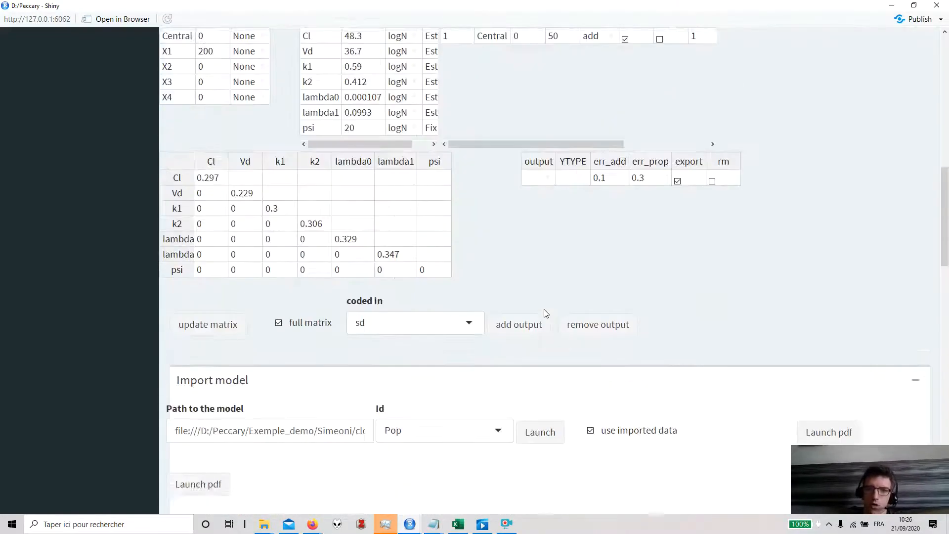
click(418, 211)
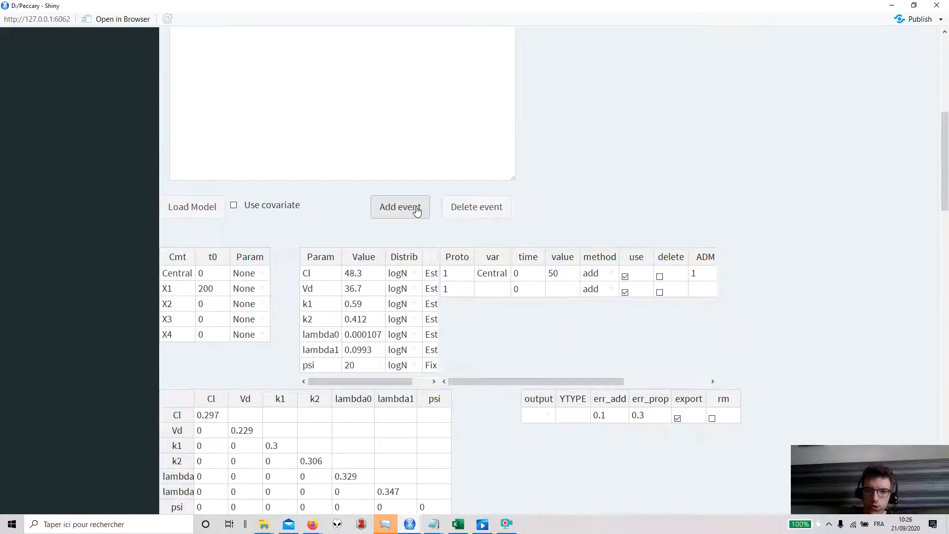
click(418, 211)
Copy the first event's variable, time and value (Central, 0, 50) into the second event row
drag(491, 274, 568, 275)
key(ctrl+c)
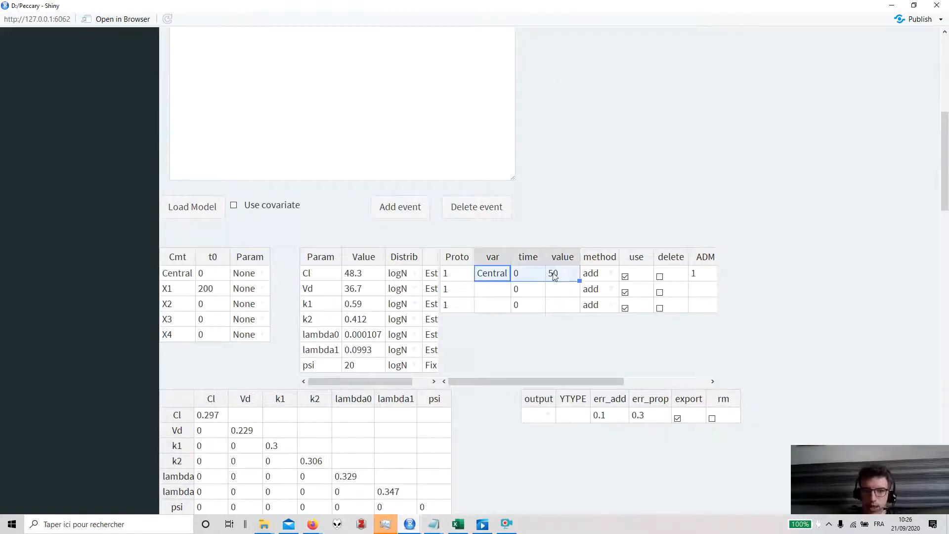
double_click(494, 295)
key(ctrl+v)
click(515, 320)
drag(505, 275, 572, 274)
click(492, 293)
drag(494, 275, 574, 274)
key(ctrl+c)
click(492, 294)
key(ctrl+v)
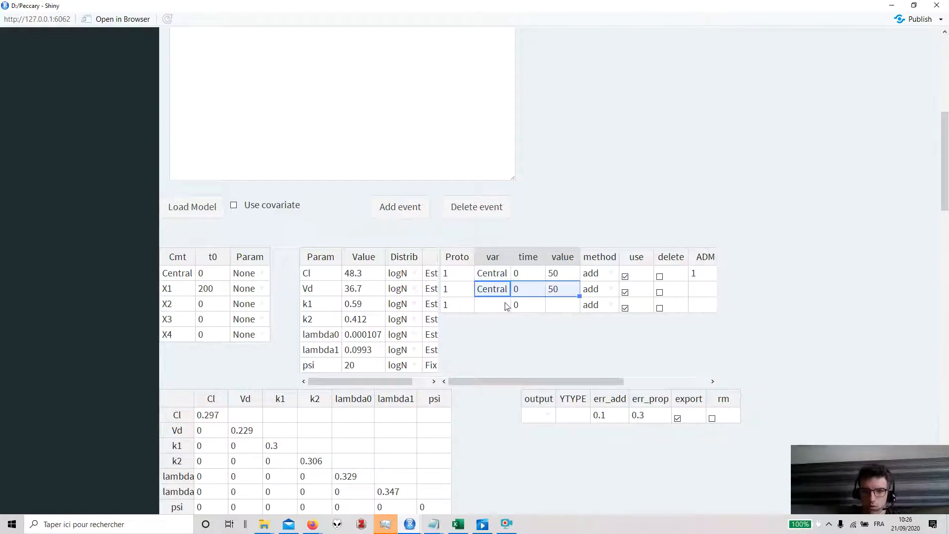
Set the second event's administered value to 0
click(553, 295)
double_click(554, 295)
drag(562, 290, 542, 290)
text(0)
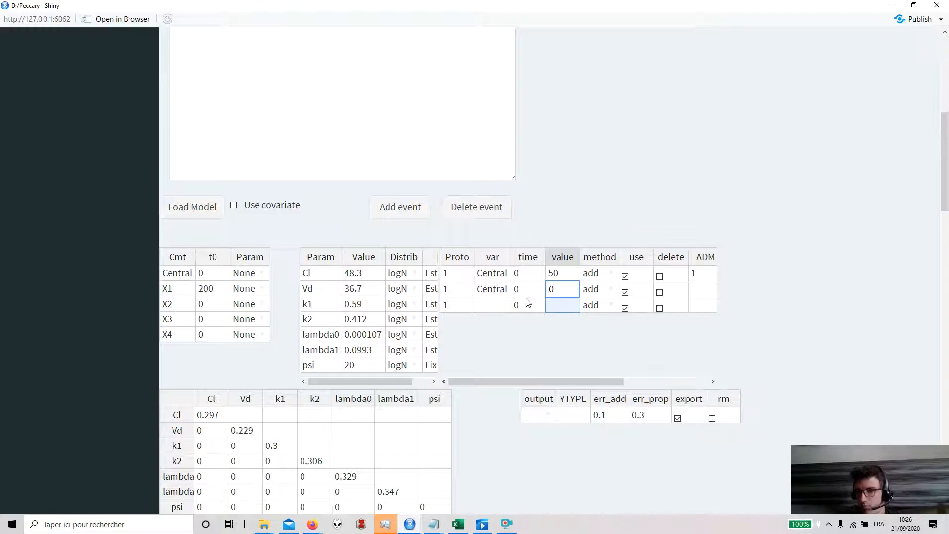
Set the third event's variable to Central and its value to 50
click(500, 310)
click(500, 293)
click(494, 307)
text(Central)
click(557, 309)
text(50)
Set the third event's administration times to c(0,24,48)
click(527, 307)
double_click(526, 309)
text(c()
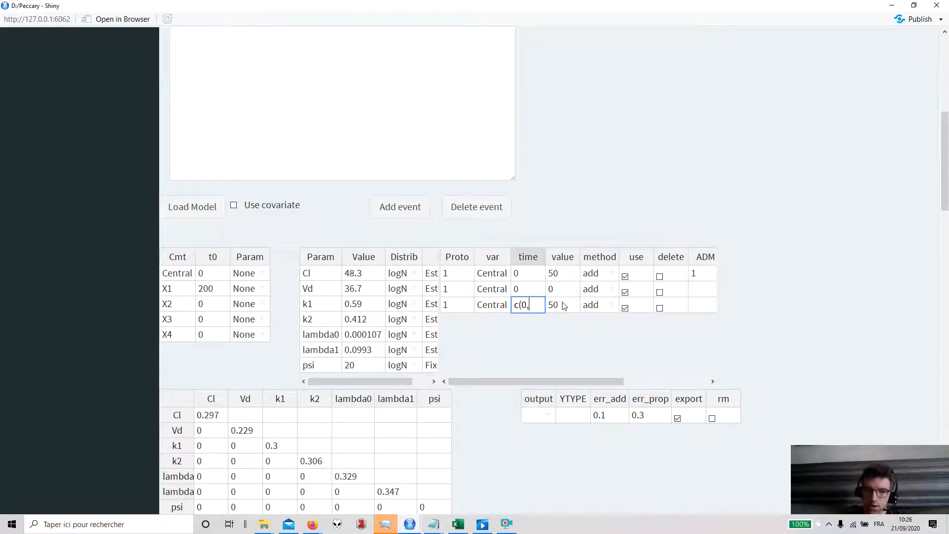
text(0,,24)
key(BackSpace)
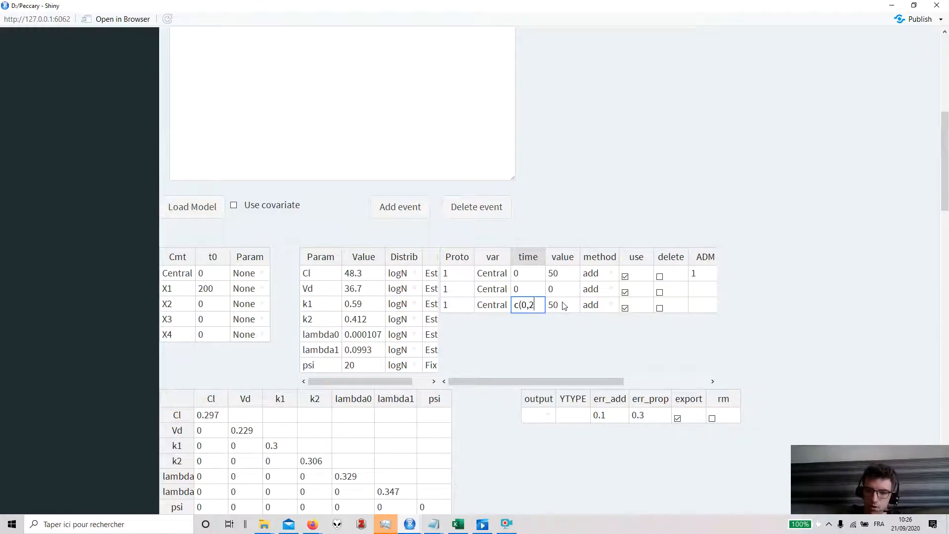
text(48))
key(Return)
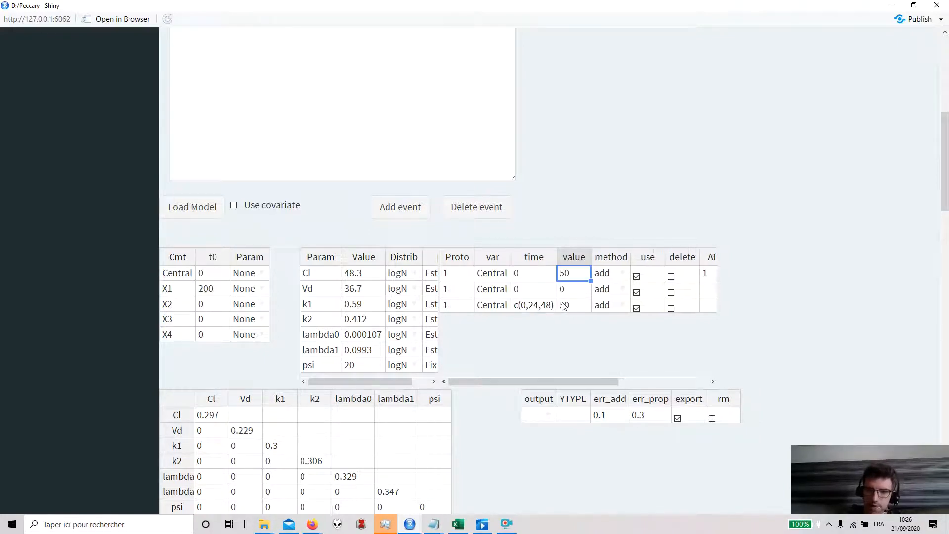
Set the third event's administered value to 25
double_click(579, 306)
drag(578, 307, 553, 308)
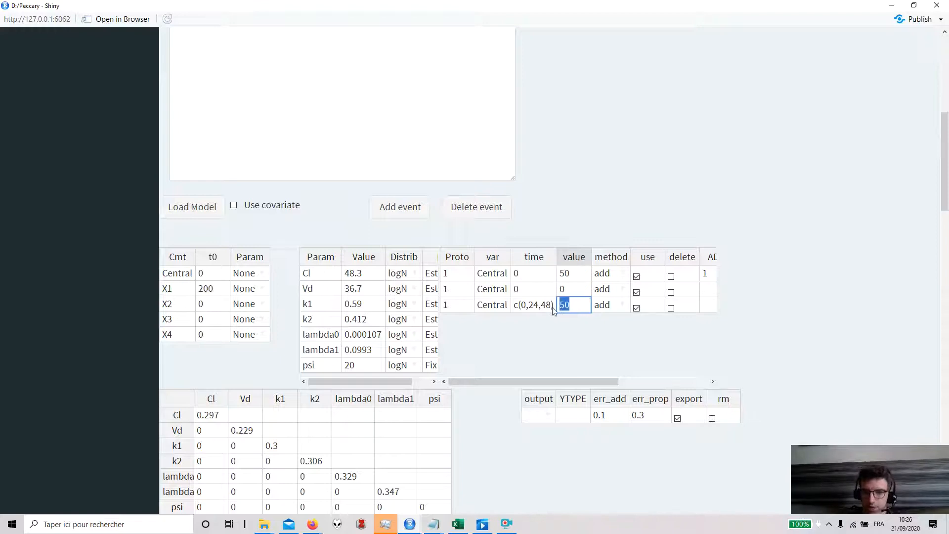
text(25)
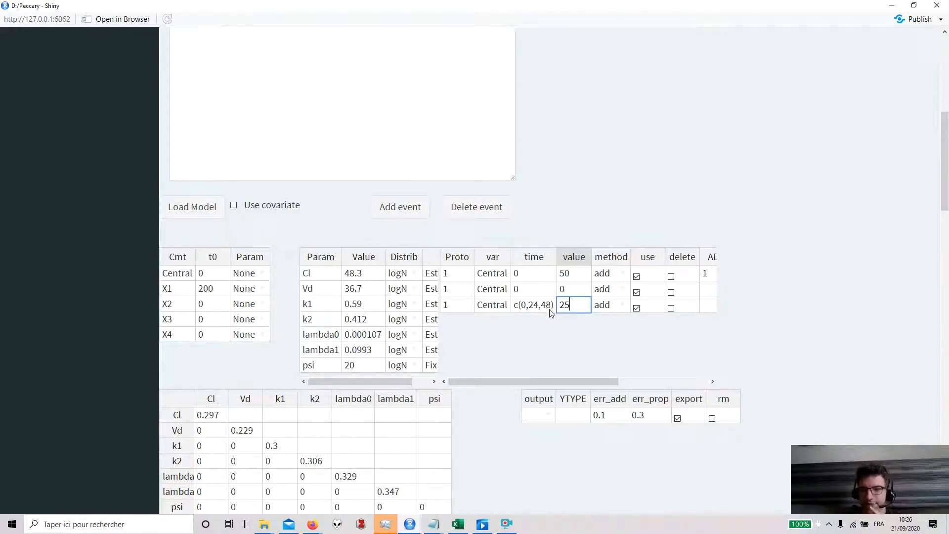
click(543, 308)
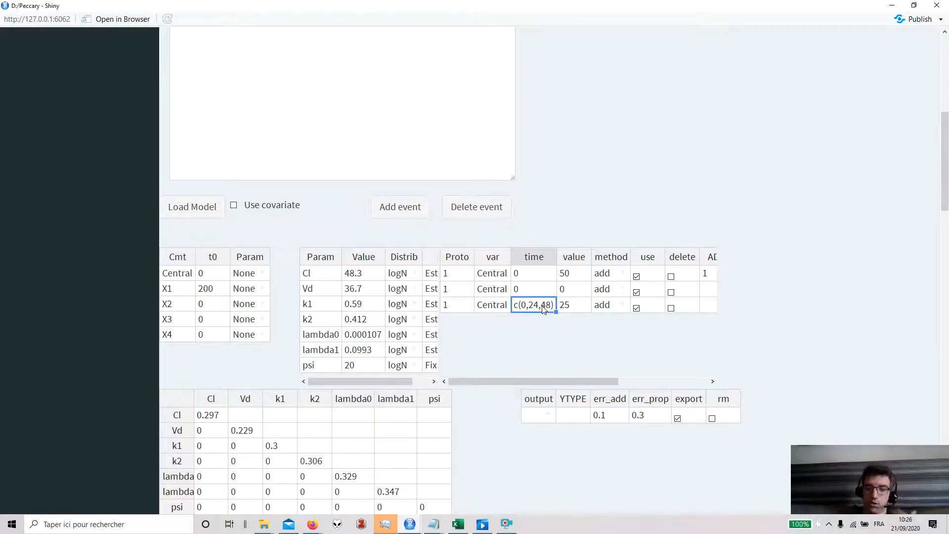
Reload the tumVol plot with the edited events and check its curve against the event table
scroll(543, 308, down, 15)
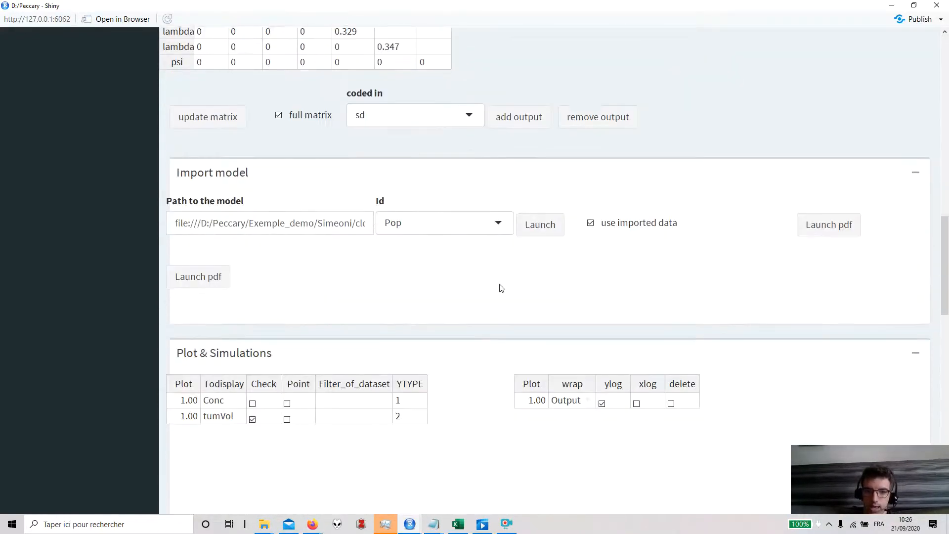
click(594, 255)
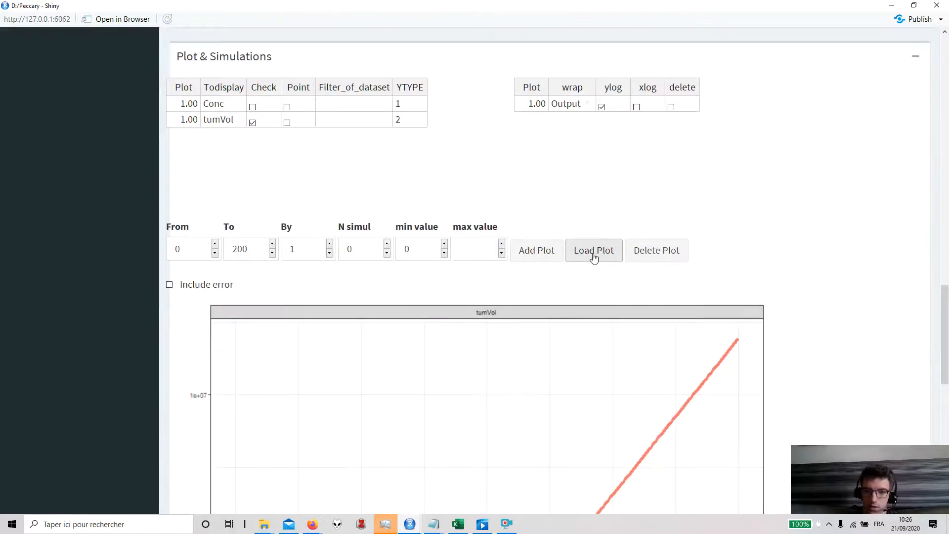
scroll(591, 267, down, 4)
scroll(586, 270, down, 3)
scroll(585, 267, up, 18)
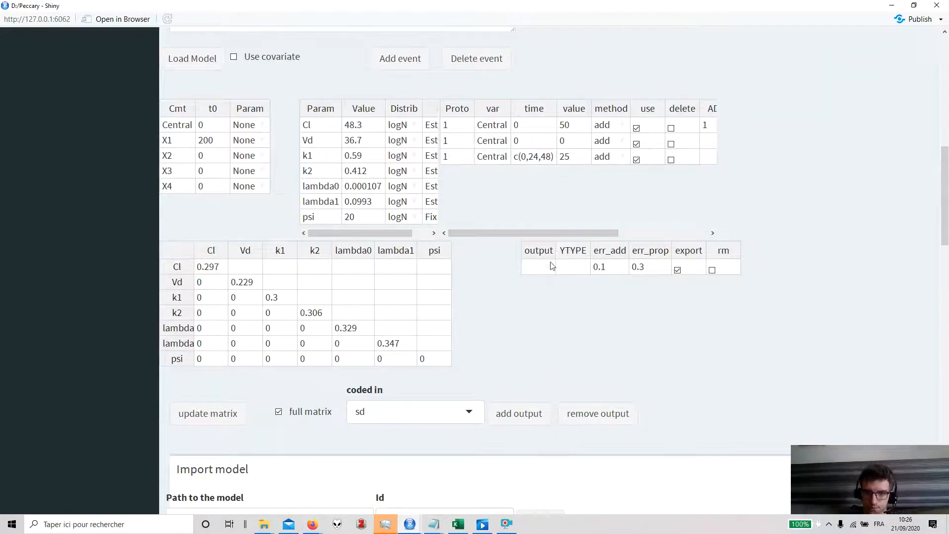
scroll(552, 265, down, 14)
scroll(596, 246, up, 2)
scroll(593, 254, down, 4)
scroll(593, 254, up, 4)
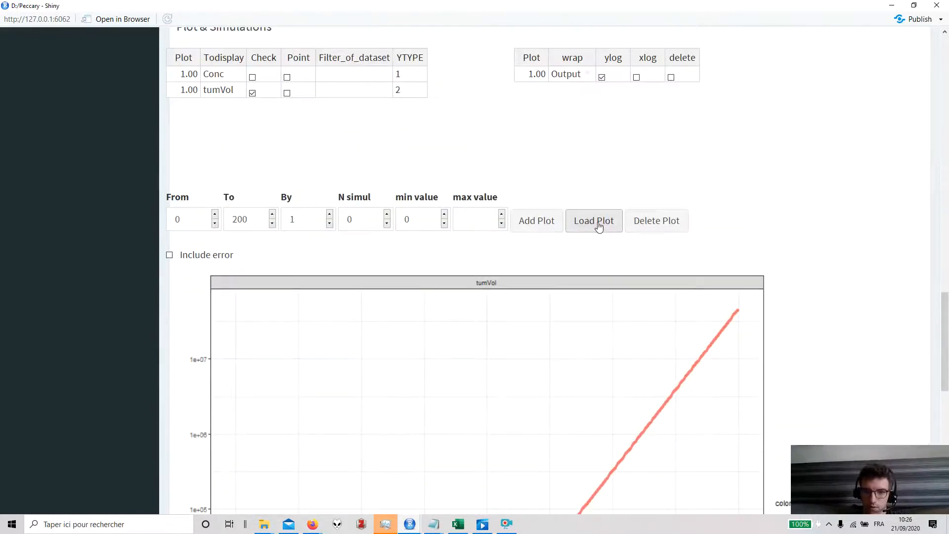
scroll(600, 220, down, 4)
scroll(571, 273, up, 6)
scroll(550, 327, up, 5)
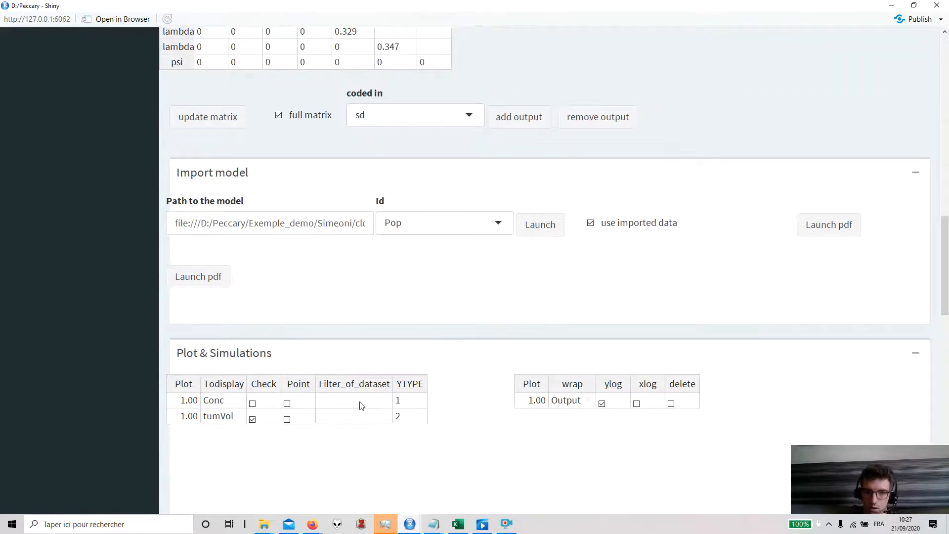
Assign the second event to protocol 2 and the third event to protocol 3
scroll(360, 402, up, 6)
click(454, 140)
double_click(454, 140)
text(2)
click(455, 156)
double_click(454, 157)
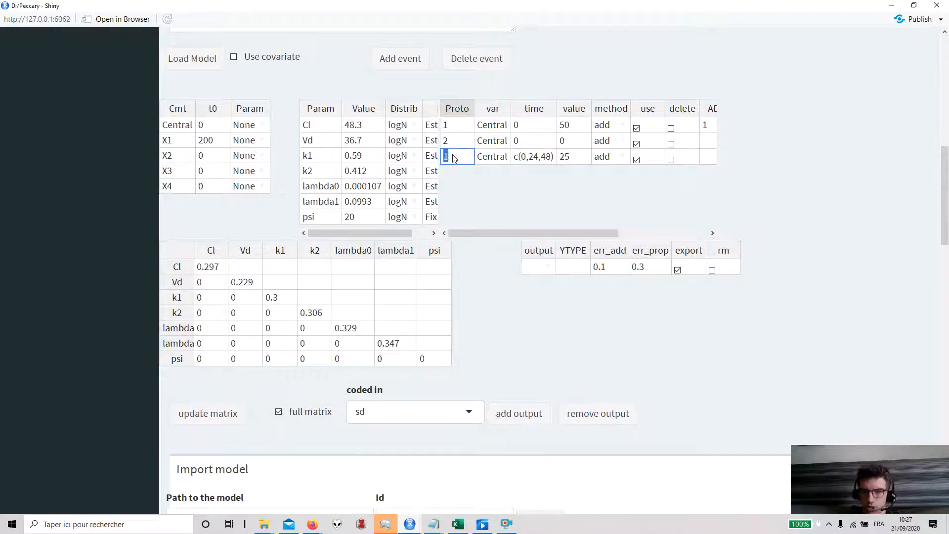
text(3)
click(522, 344)
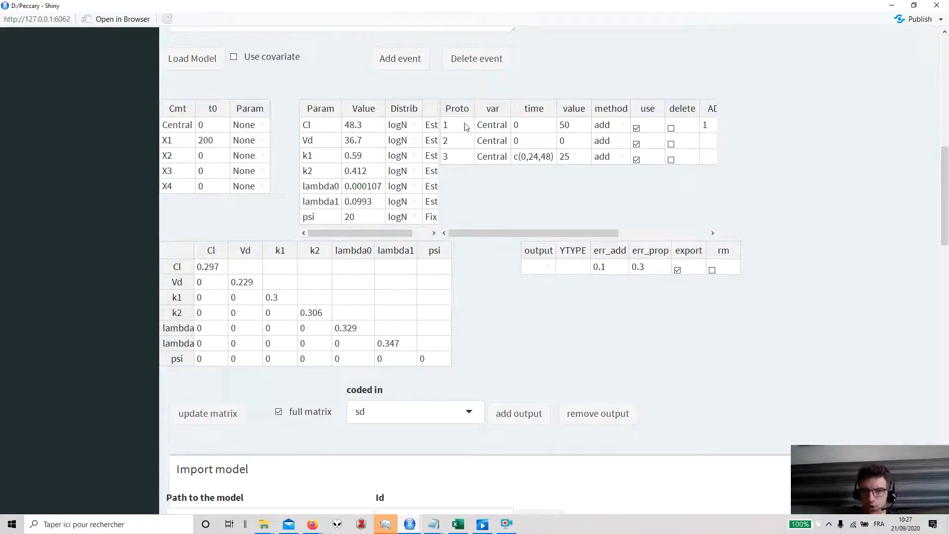
click(457, 144)
click(454, 162)
Reload the tumVol plot and compare the curves of the three protocols
scroll(656, 401, down, 8)
scroll(654, 401, up, 5)
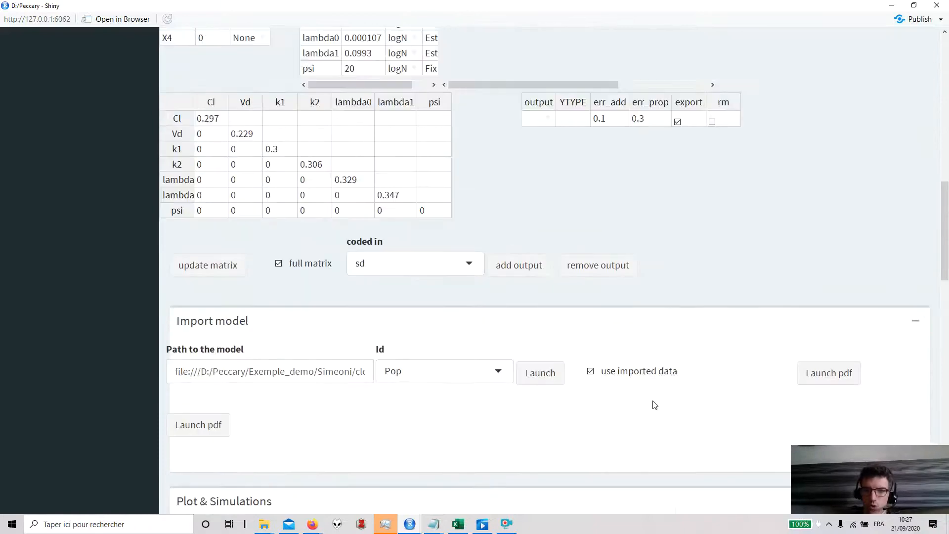
scroll(655, 404, down, 15)
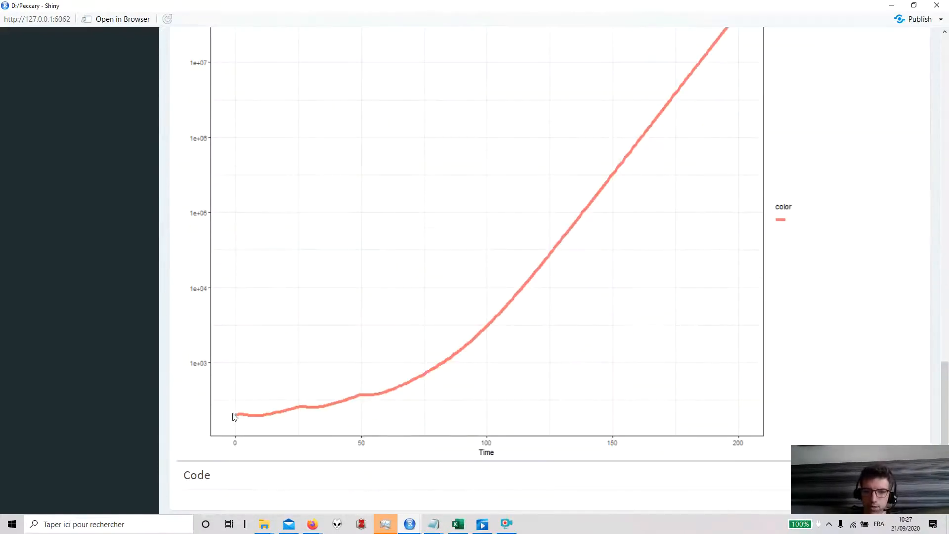
scroll(624, 170, up, 20)
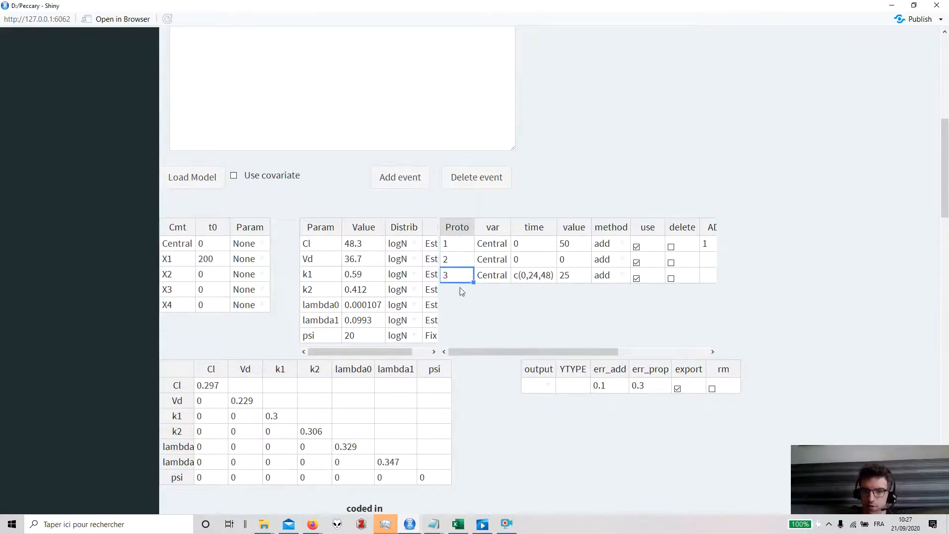
scroll(461, 291, down, 8)
click(587, 460)
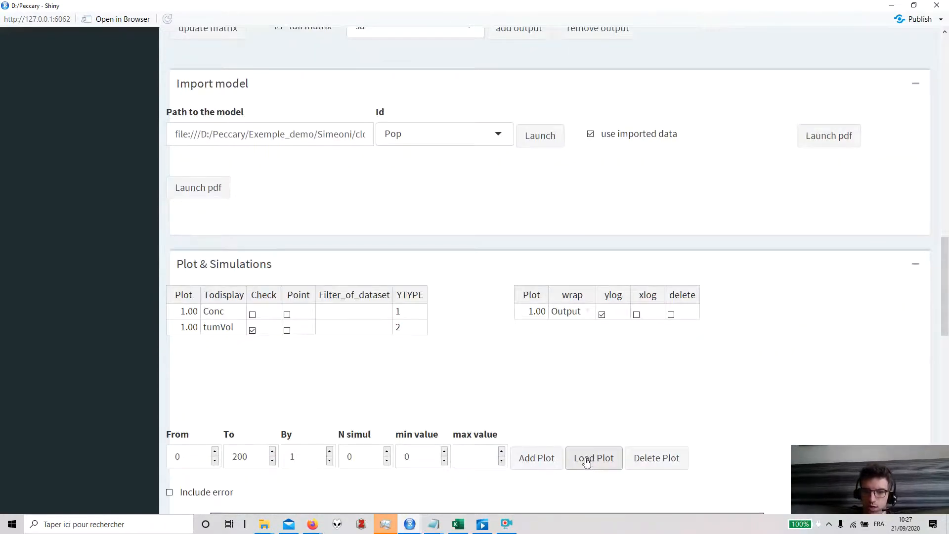
scroll(586, 460, down, 10)
scroll(589, 420, up, 8)
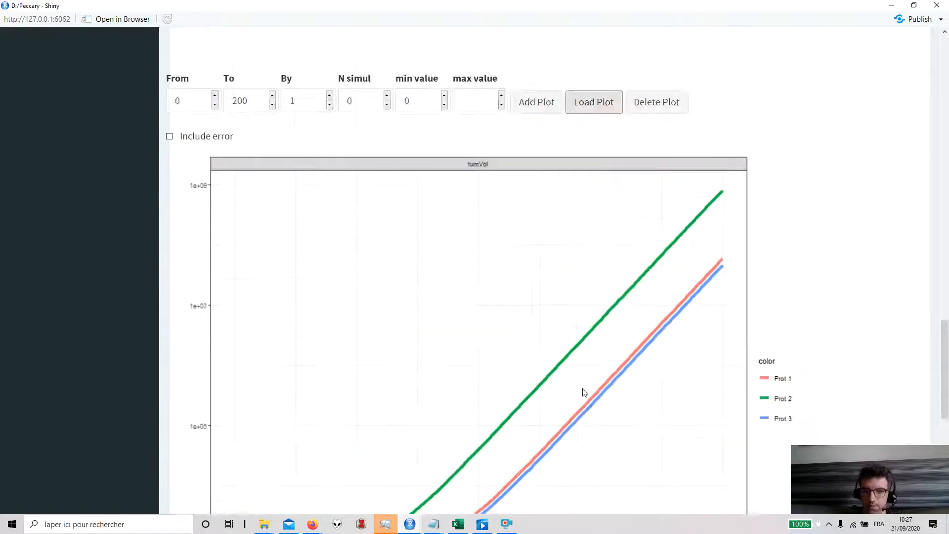
scroll(623, 362, down, 7)
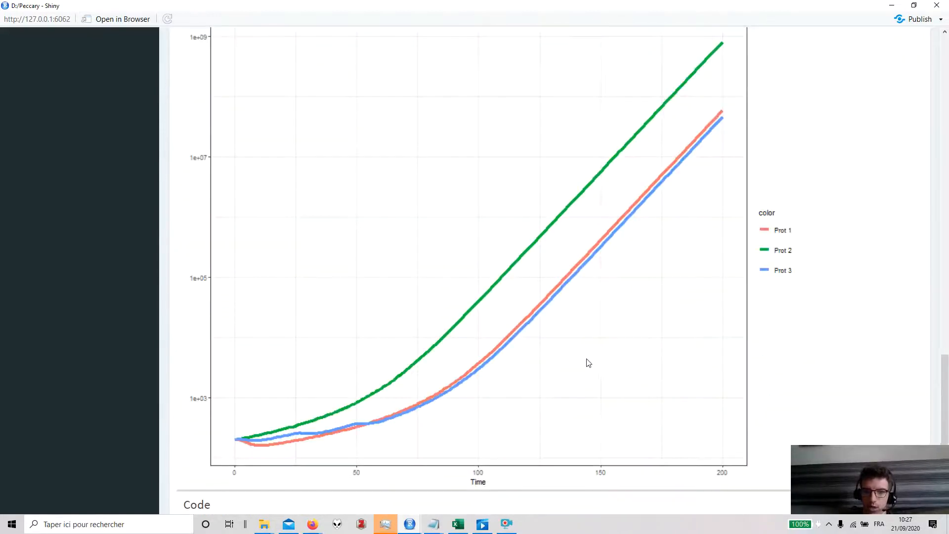
scroll(588, 363, up, 6)
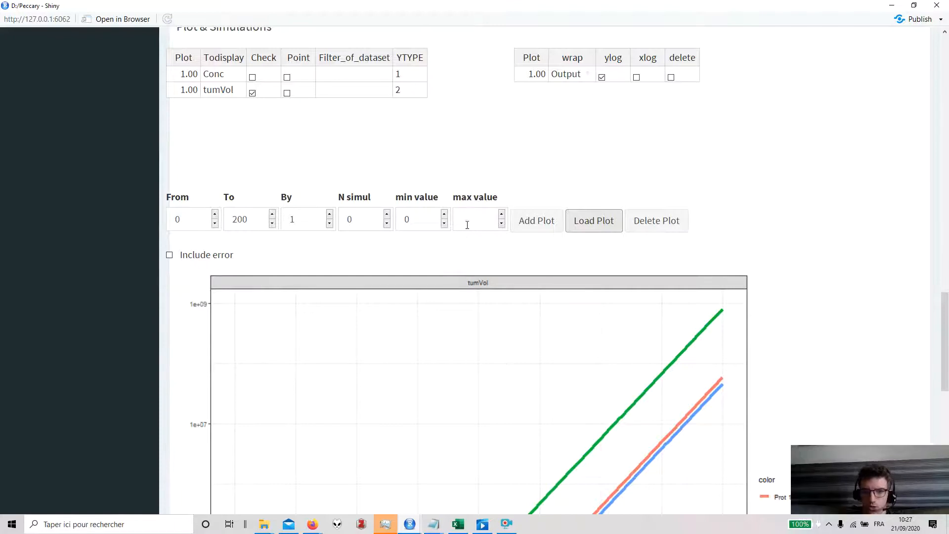
Limit the plot's maximum value to 1000, reload it and examine the three protocol curves
click(467, 225)
text(1000)
click(594, 227)
scroll(564, 378, down, 5)
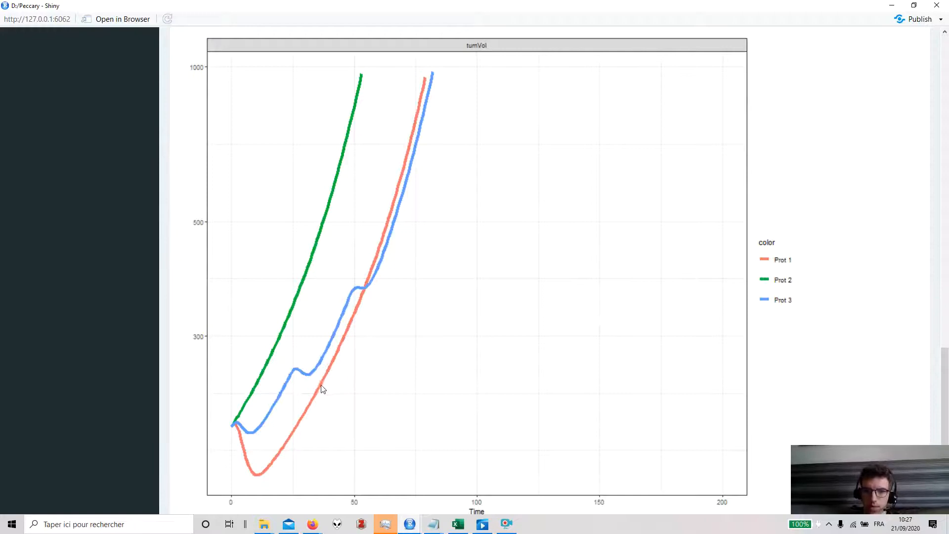
scroll(309, 390, up, 4)
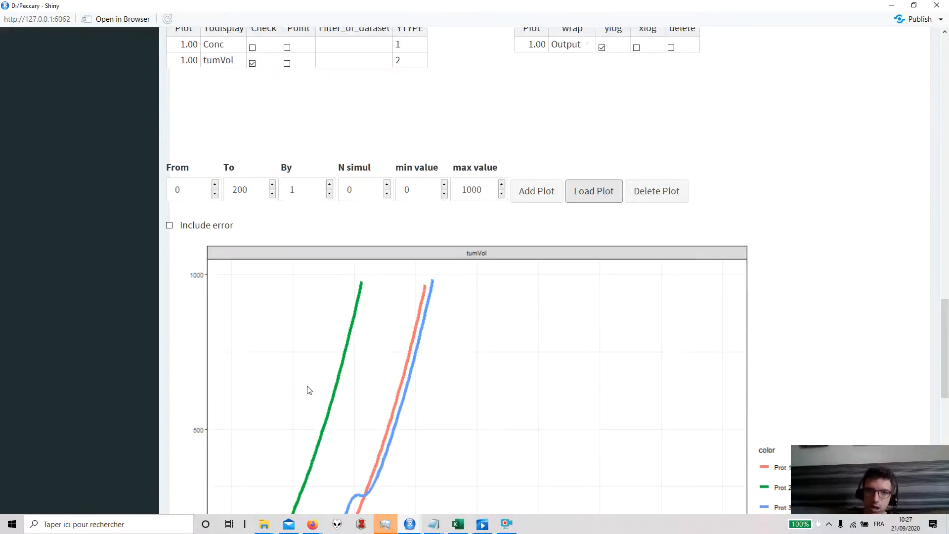
scroll(314, 371, up, 1)
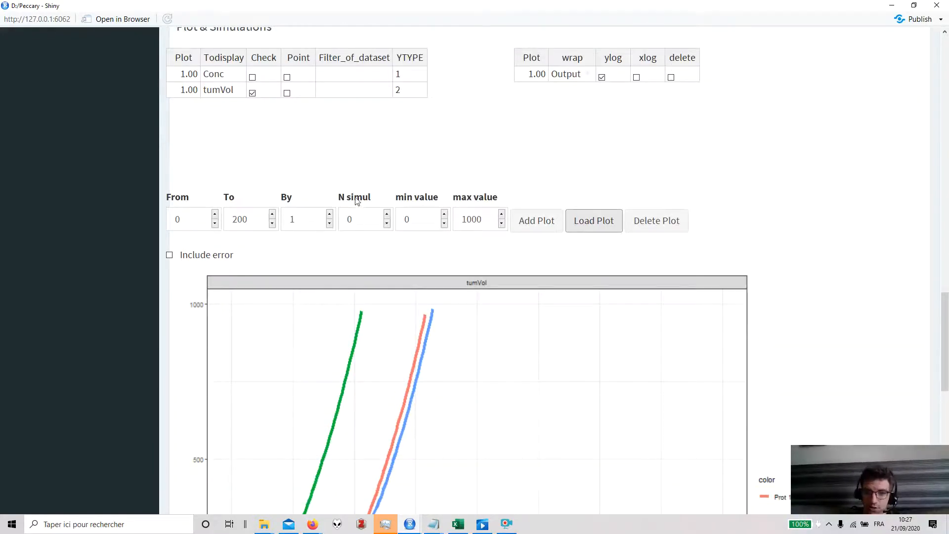
Set the number of simulations to 20 and reload the tumVol plot
double_click(342, 216)
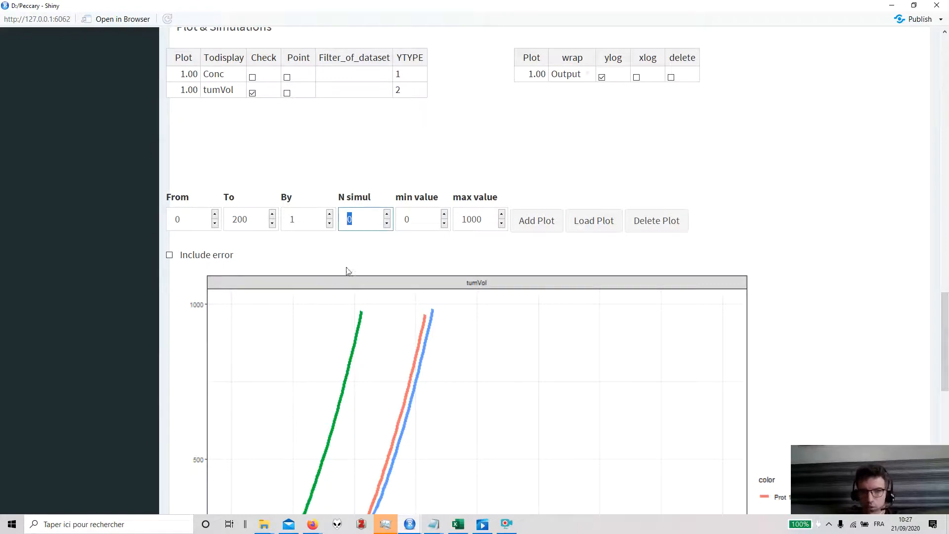
text(20)
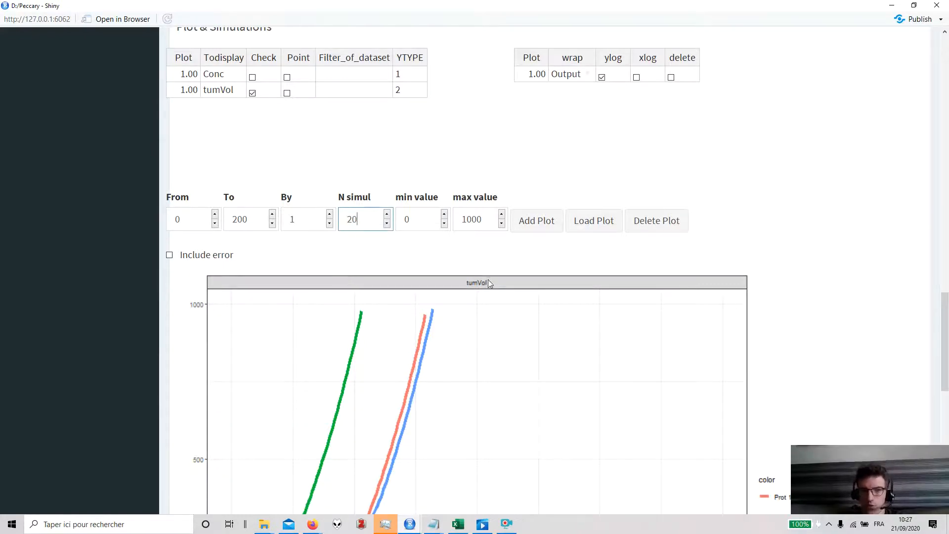
click(595, 222)
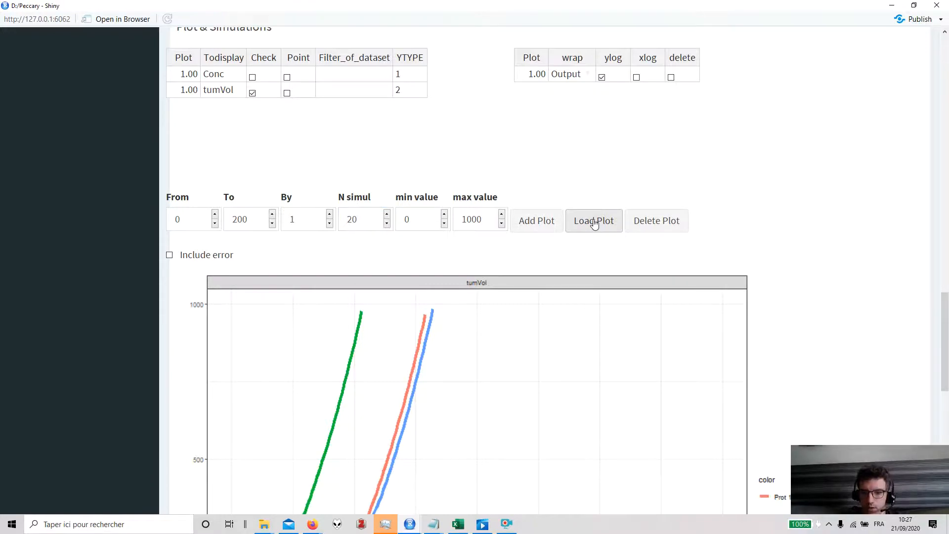
mouse_move(834, 455)
mouse_down()
mouse_move(840, 399)
mouse_move(845, 440)
mouse_up()
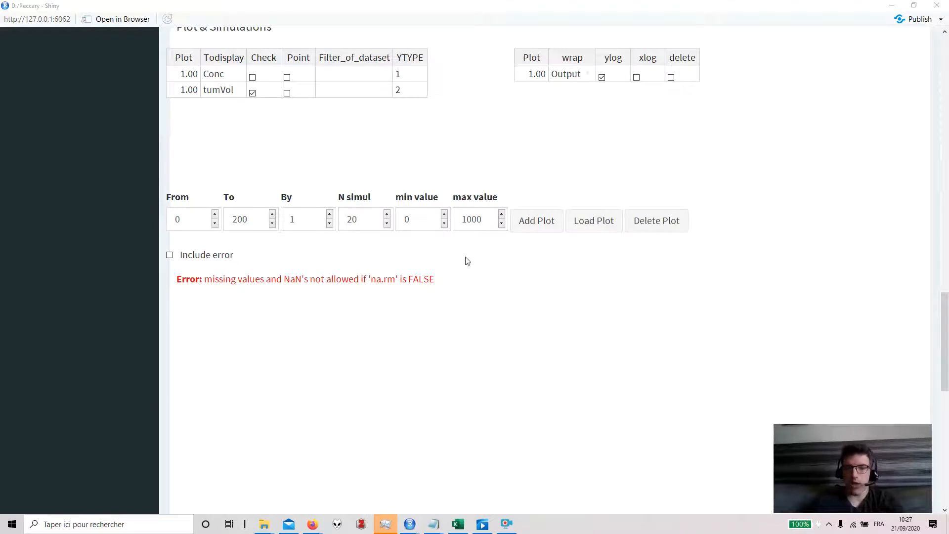
Clear the plot's maximum value, reload the 20-simulation plot and examine the quantile bands per protocol
drag(476, 219, 444, 225)
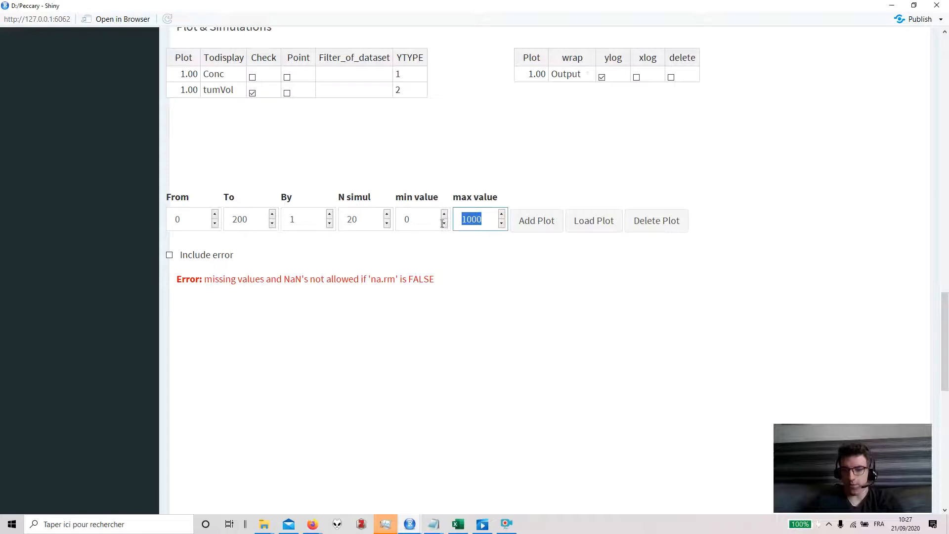
key(BackSpace)
click(585, 225)
drag(835, 406, 818, 356)
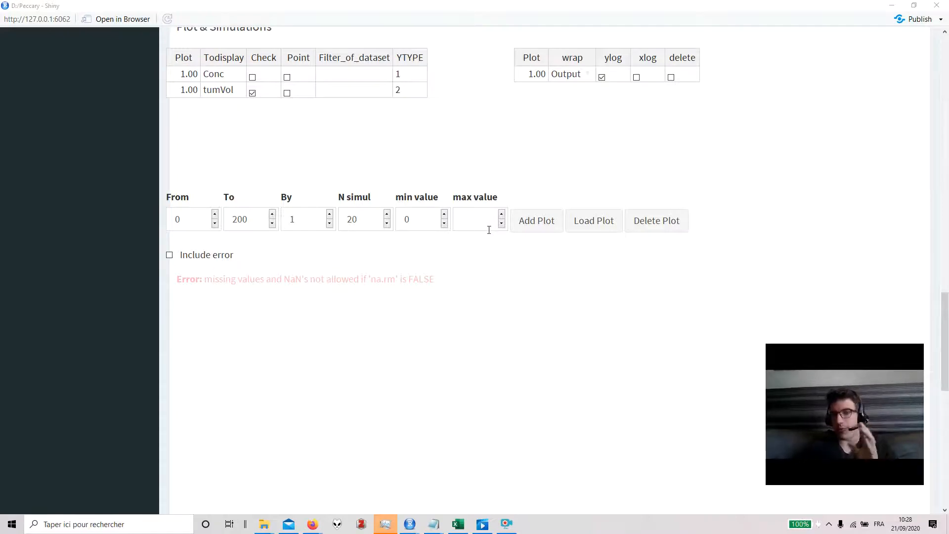
scroll(486, 262, down, 1)
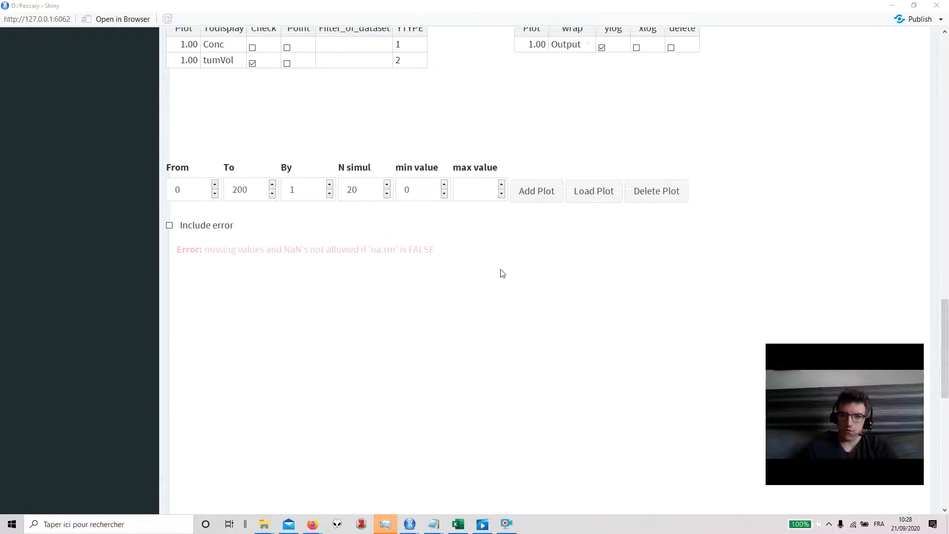
scroll(503, 272, down, 10)
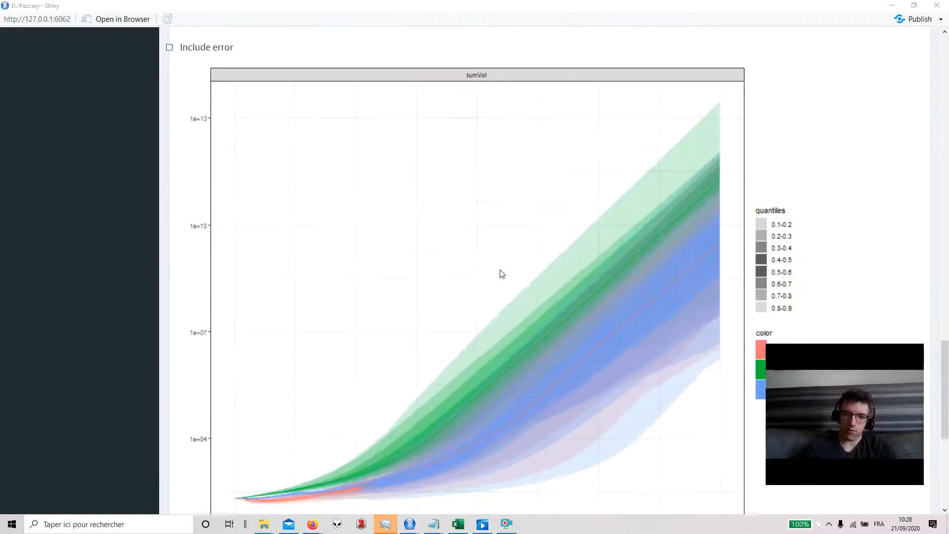
scroll(439, 369, up, 9)
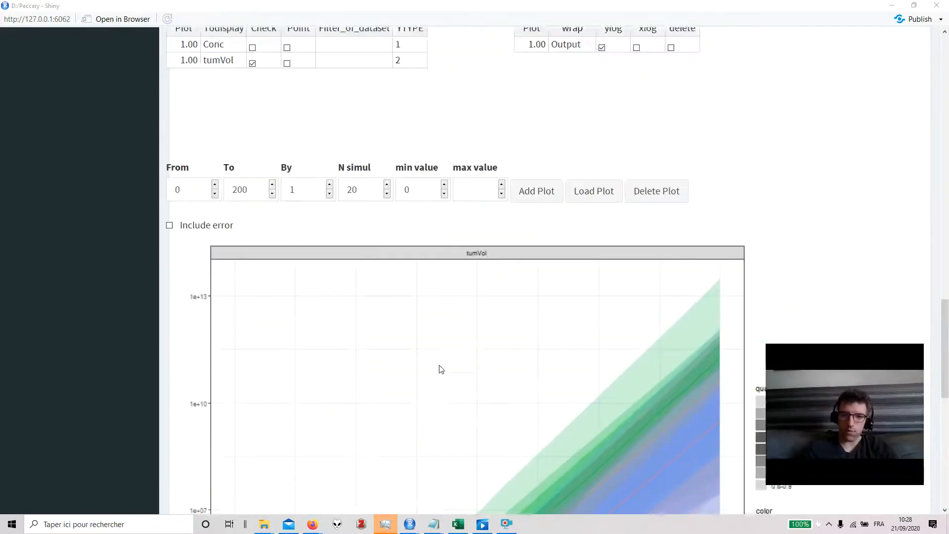
Wrap the plot by Event and reload it
click(588, 196)
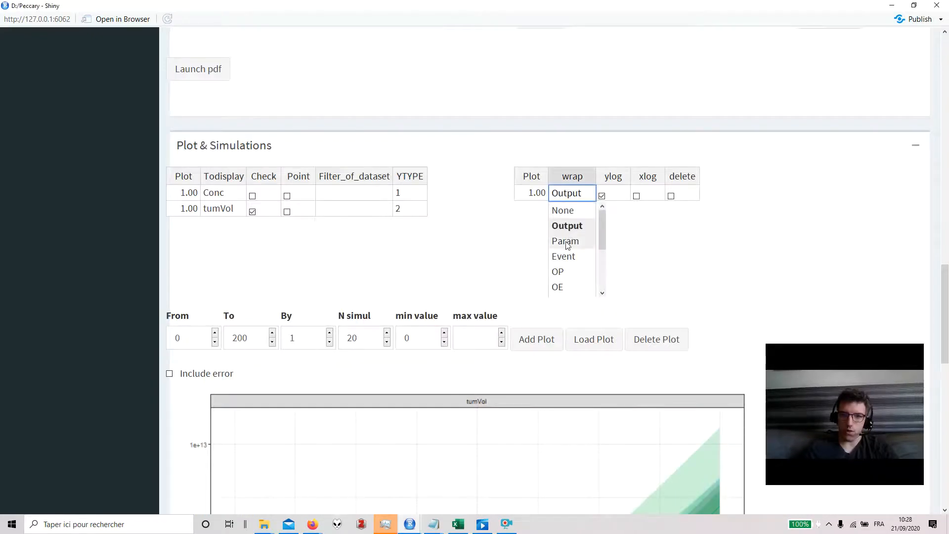
click(562, 257)
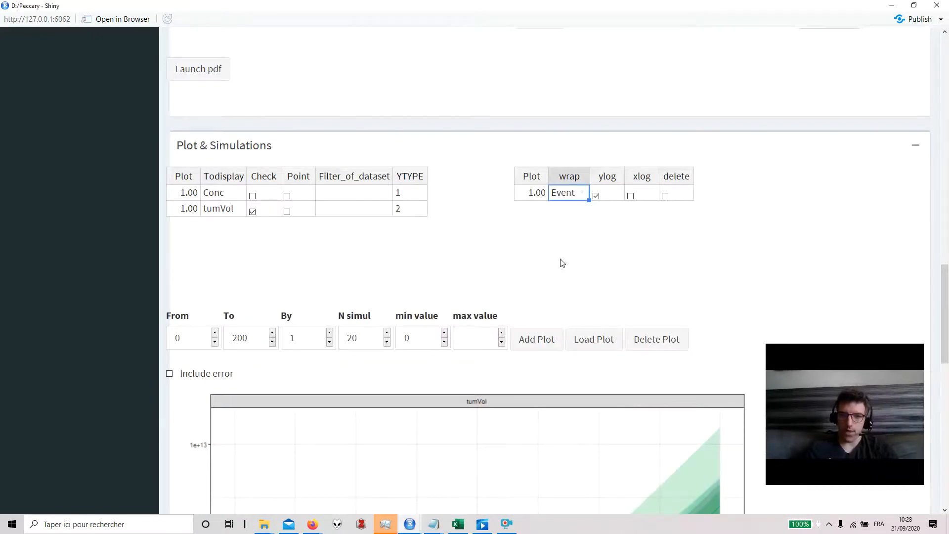
click(588, 340)
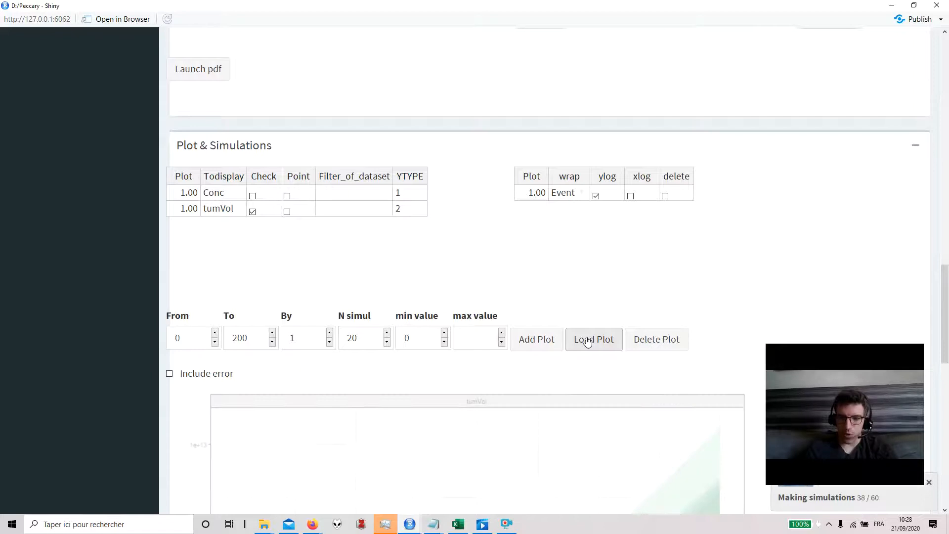
Expand the Code section below the plot and look over the generated R code
scroll(585, 341, down, 10)
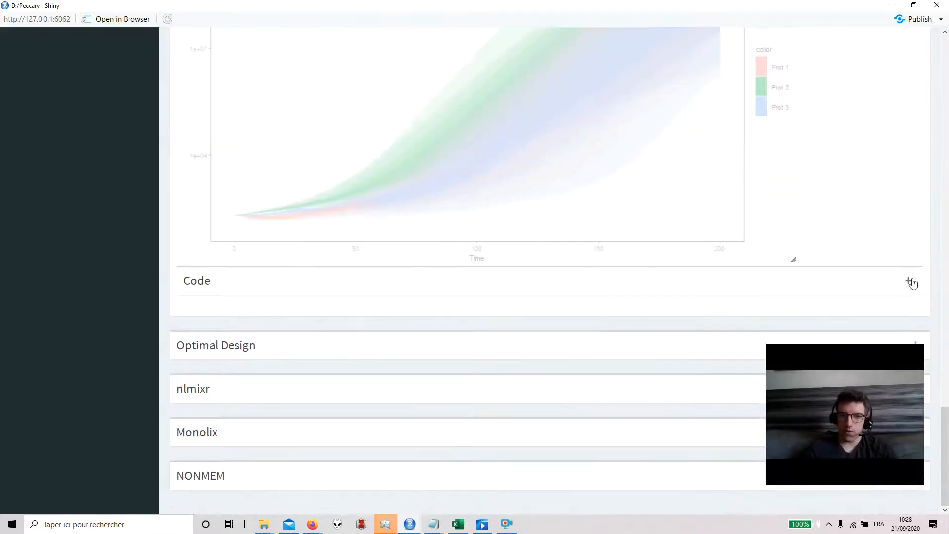
click(908, 282)
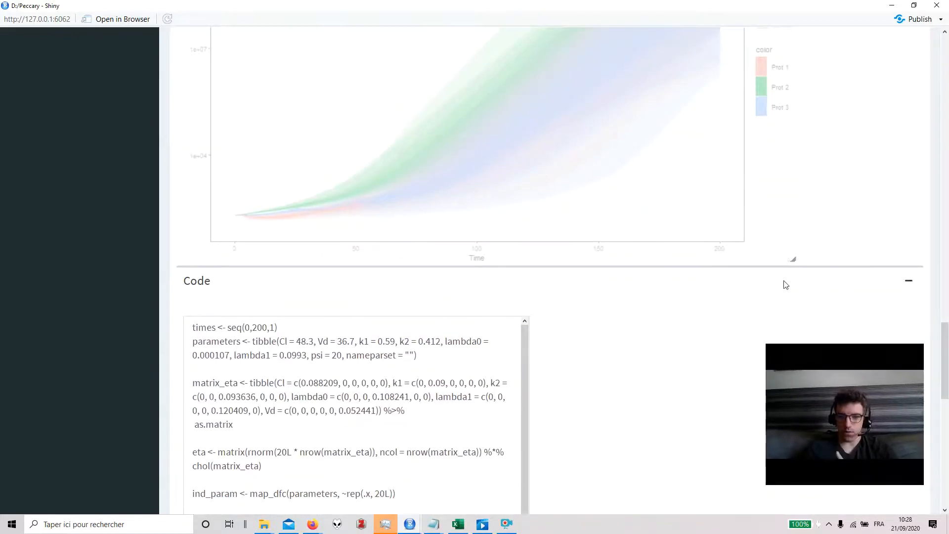
scroll(608, 321, down, 2)
scroll(608, 322, up, 3)
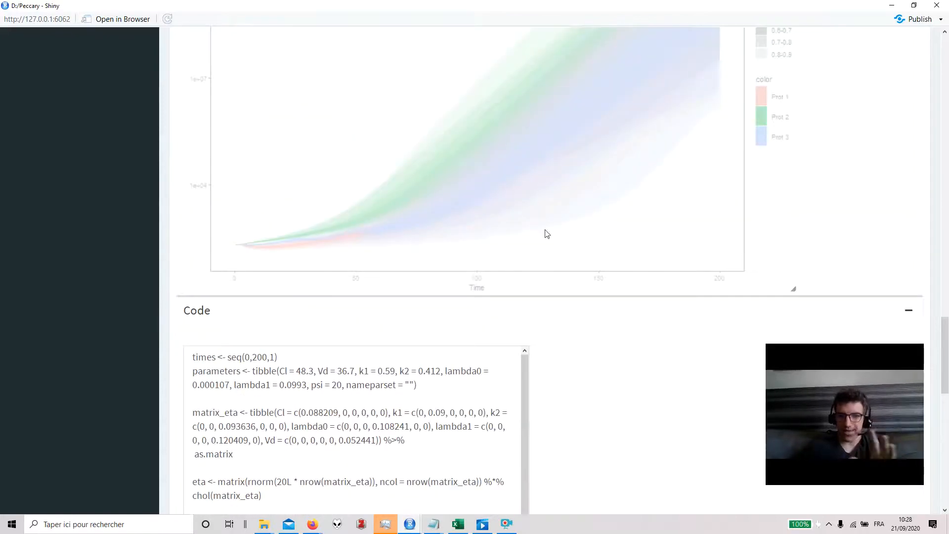
Examine the tumVol plots per protocol and the generated R code for 20 simulations, and select the whole code
scroll(586, 291, down, 4)
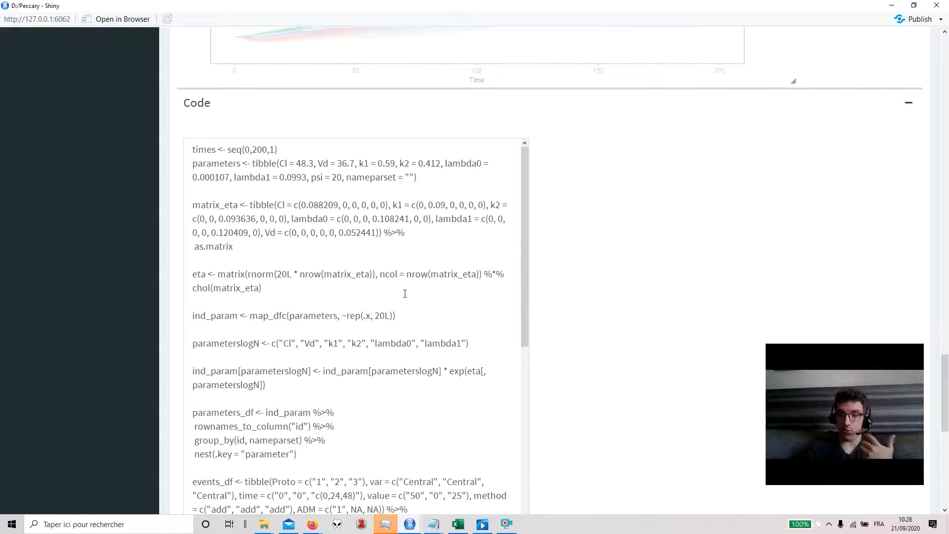
scroll(404, 294, down, 3)
scroll(525, 291, up, 6)
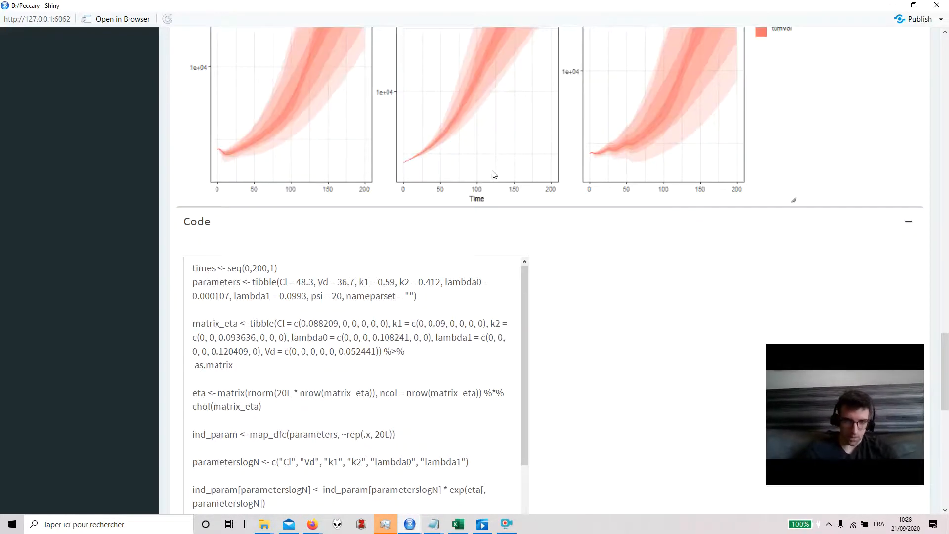
scroll(494, 178, up, 5)
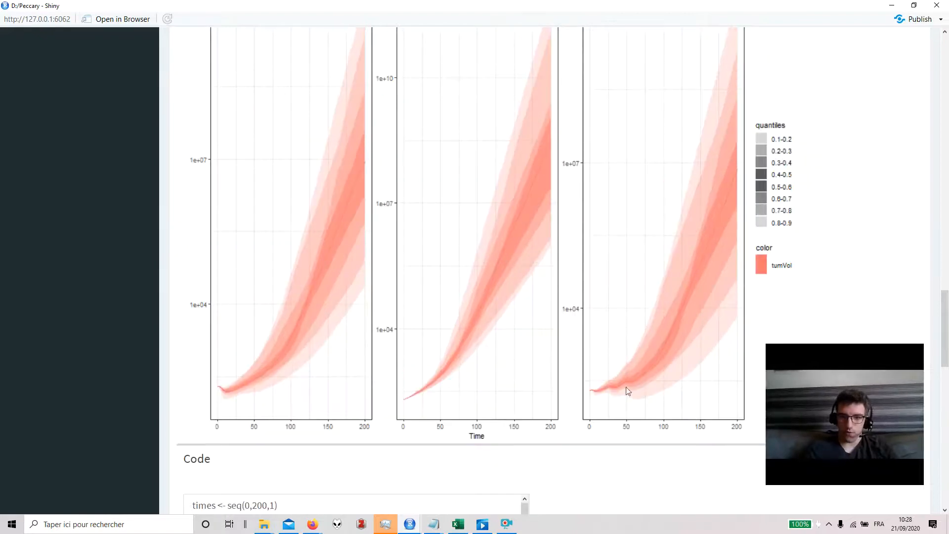
scroll(612, 401, up, 6)
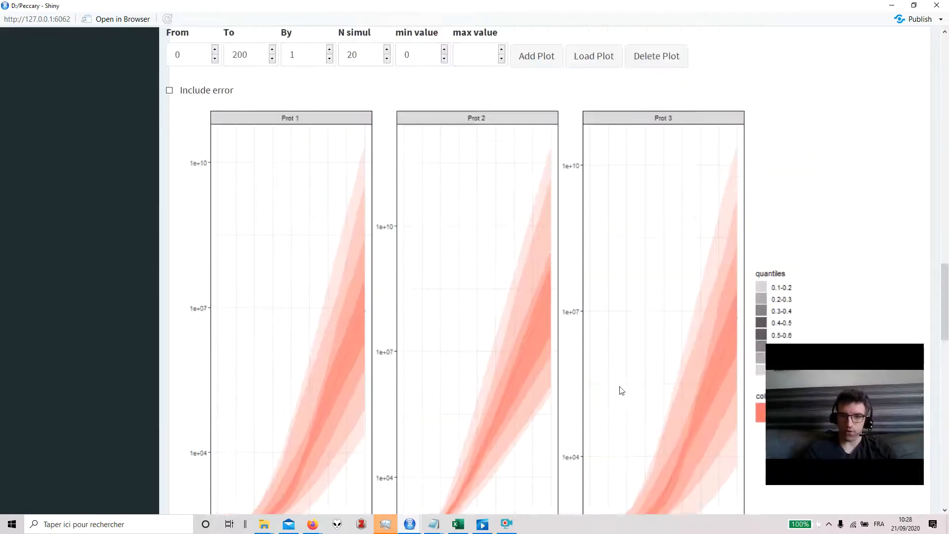
scroll(593, 317, down, 11)
scroll(634, 409, down, 3)
click(444, 362)
key(ctrl+a)
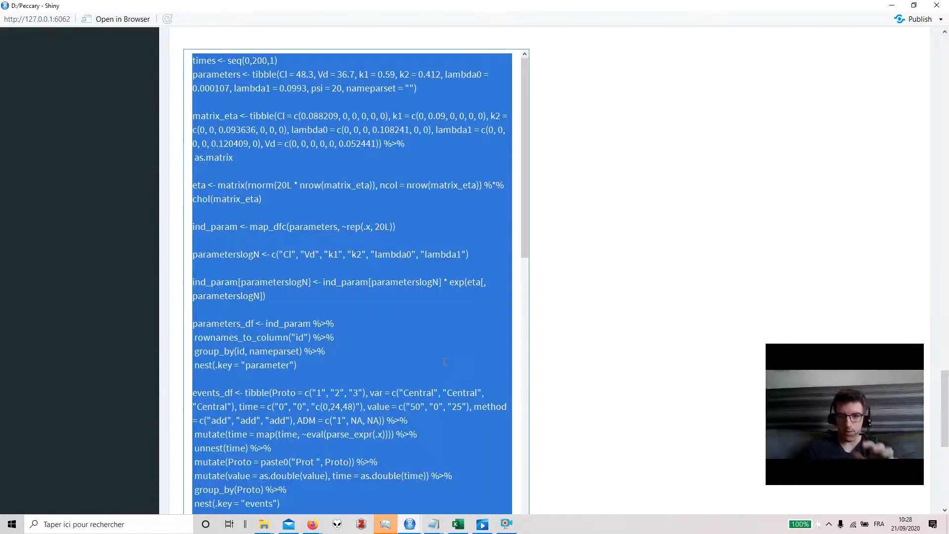
Set the number of simulations to 0 and reload the tumVol plot
scroll(608, 272, up, 6)
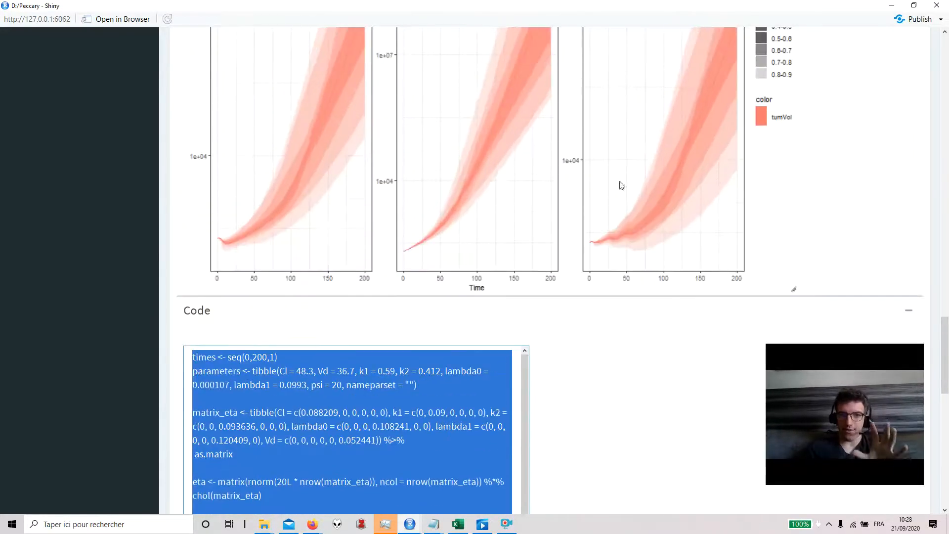
scroll(445, 207, up, 8)
drag(360, 144, 334, 145)
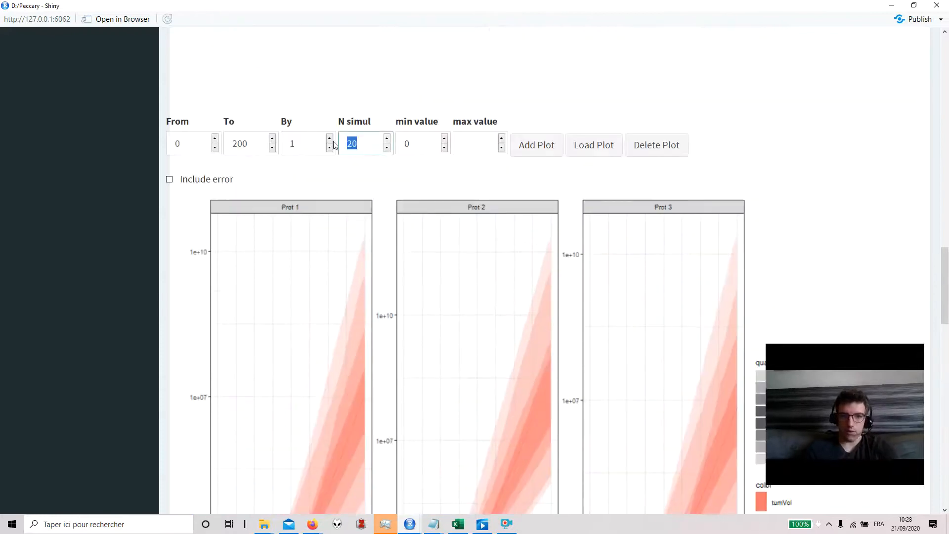
text(0)
click(595, 152)
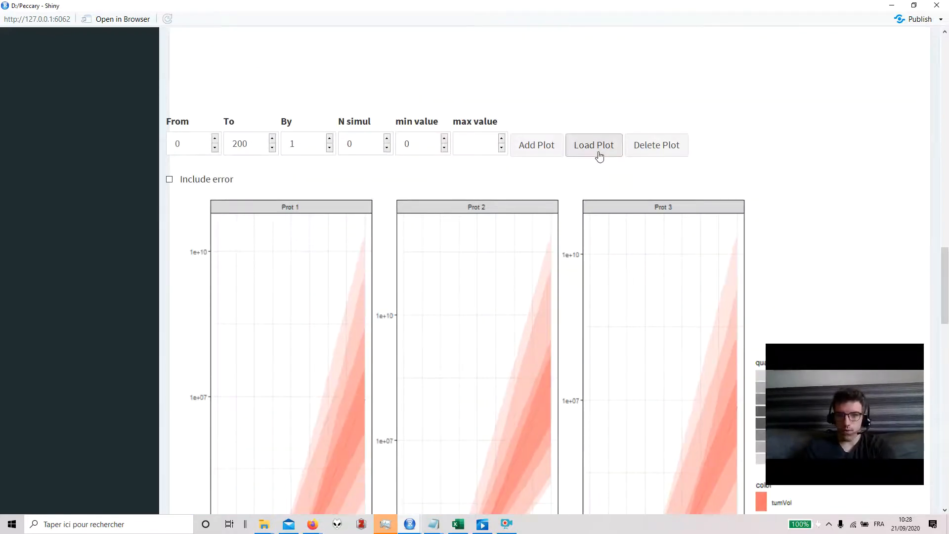
Copy the entire generated R code for the plot without population simulations
scroll(563, 205, down, 6)
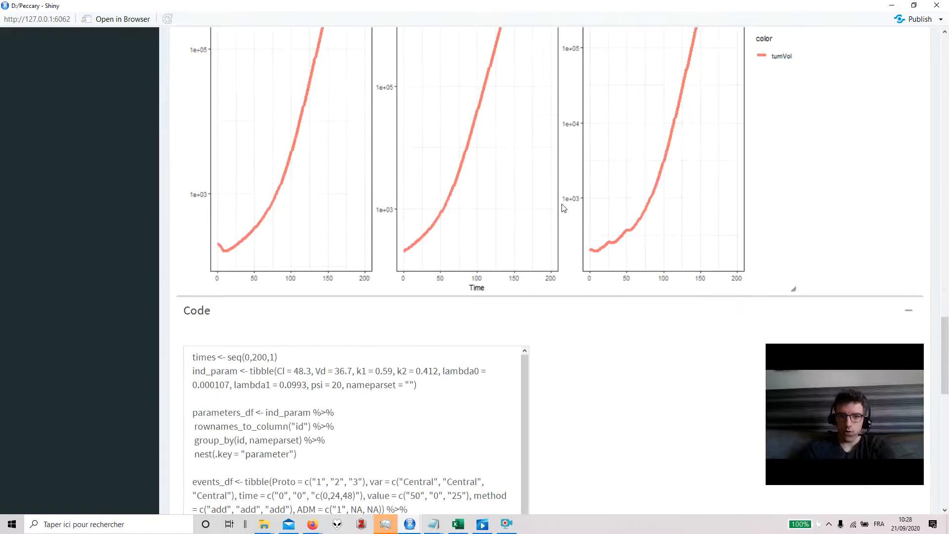
scroll(553, 197, down, 1)
click(398, 391)
key(ctrl+a)
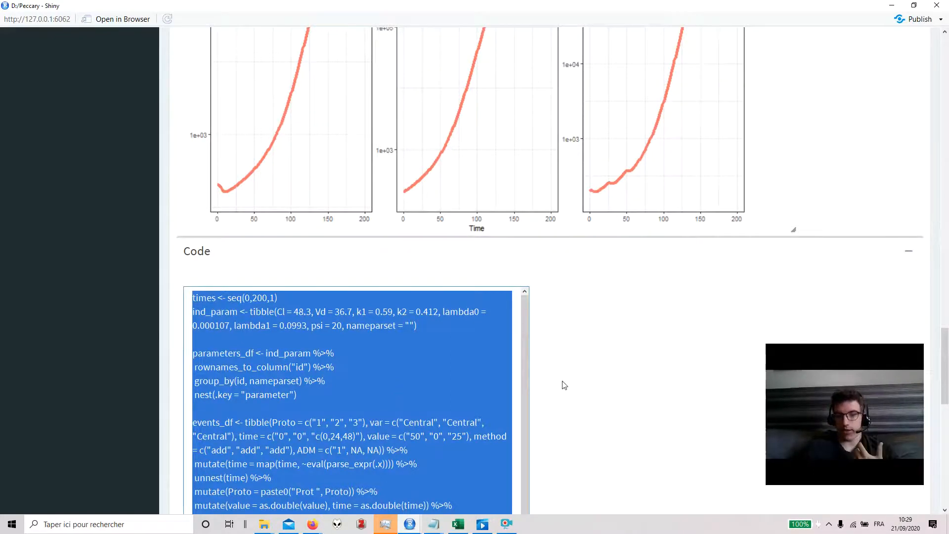
scroll(564, 385, down, 6)
scroll(410, 383, down, 6)
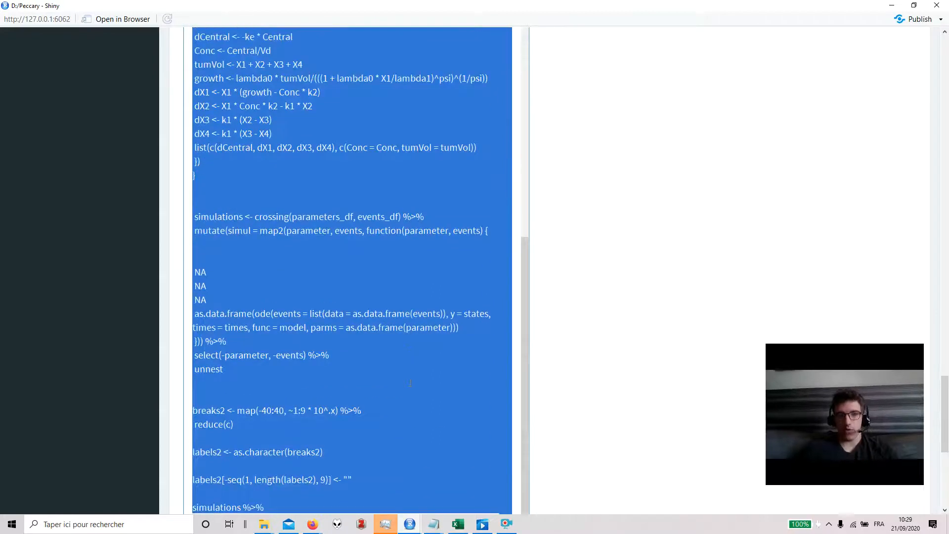
Close the Peccary app, switch to RStudio and paste the copied code into a new R script
click(940, 6)
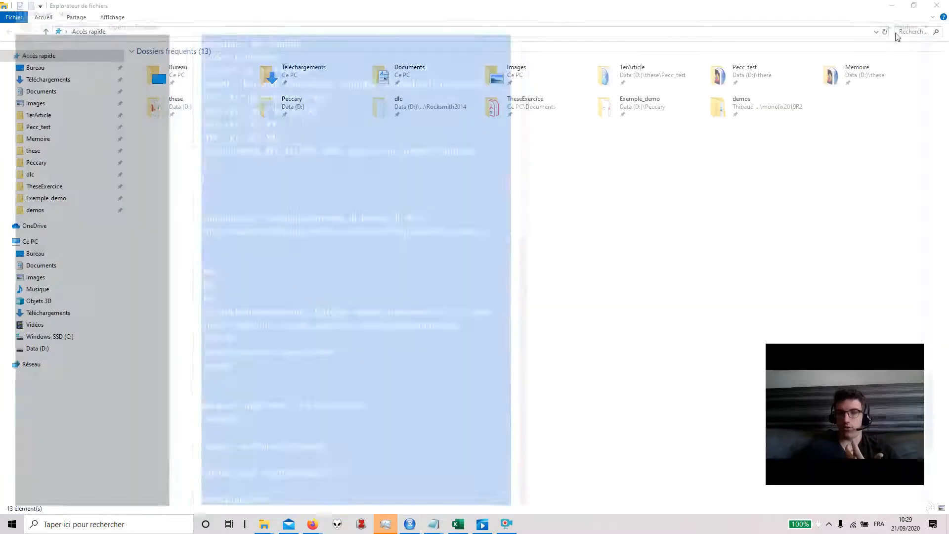
click(410, 525)
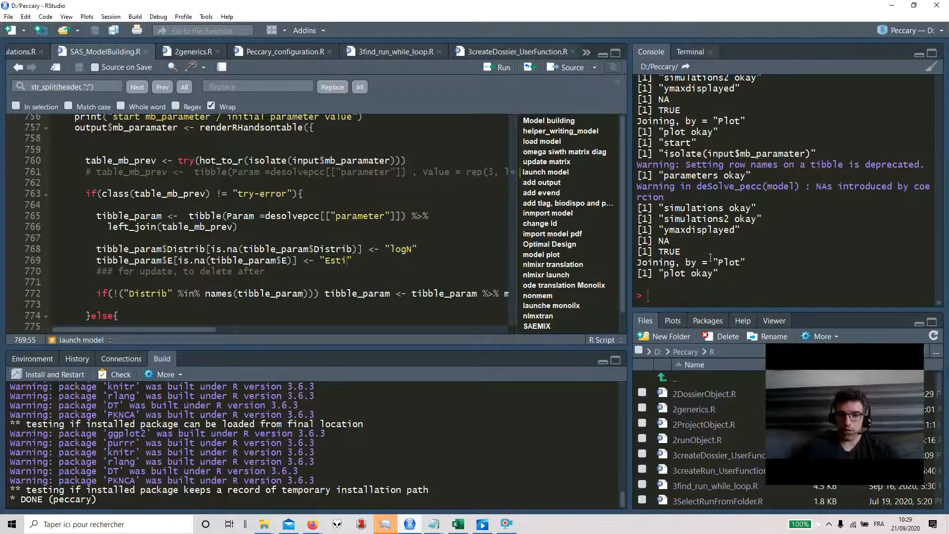
click(9, 28)
click(9, 16)
mouse_move(28, 30)
click(167, 30)
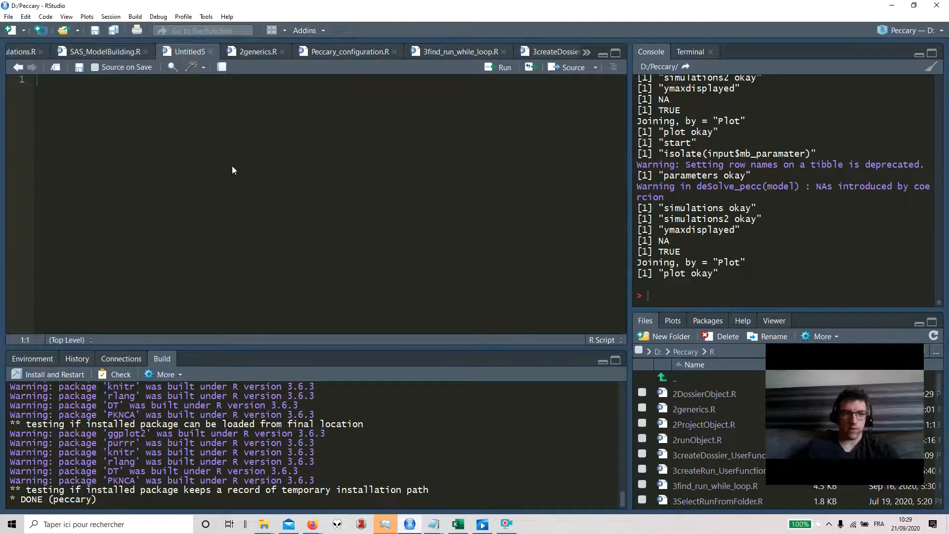
key(ctrl+v)
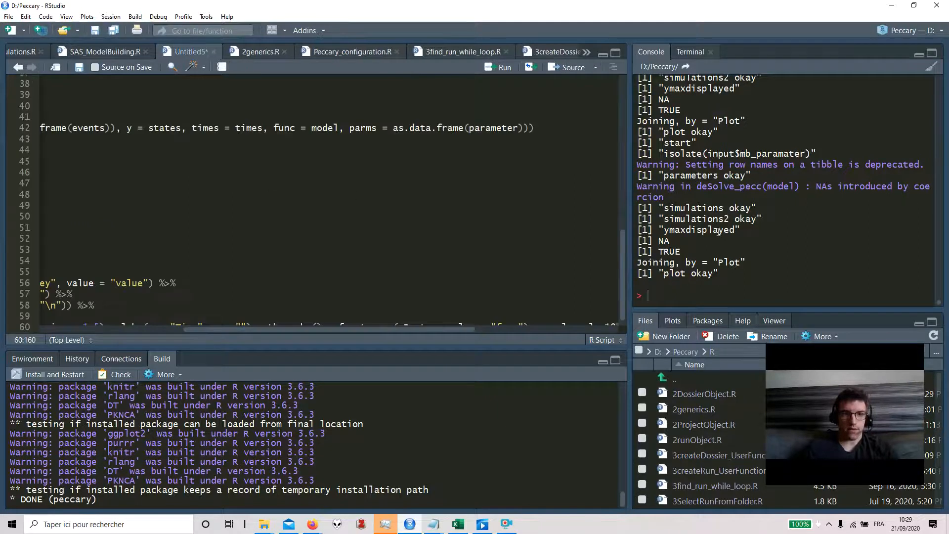
Clear the R workspace with rm(list = ls())
text(rm(list )
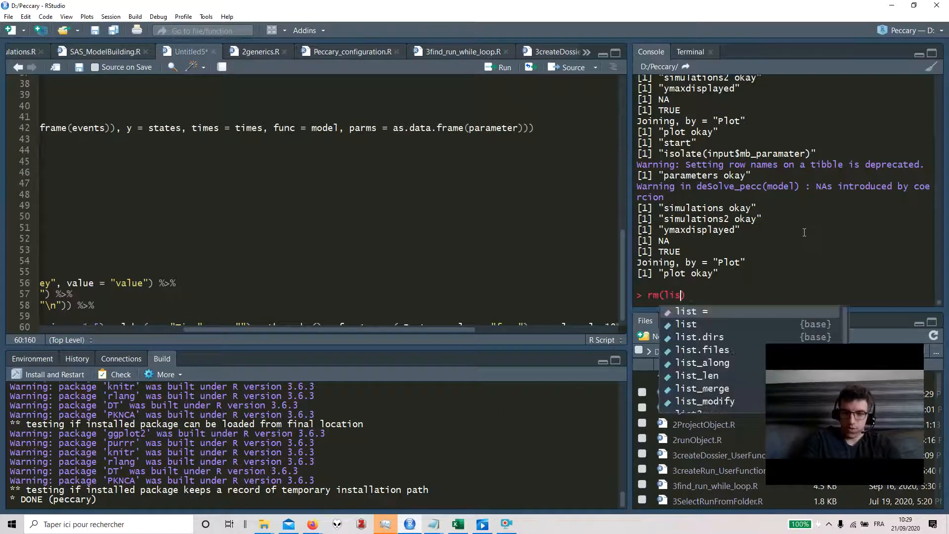
text(= ls())
key(Return)
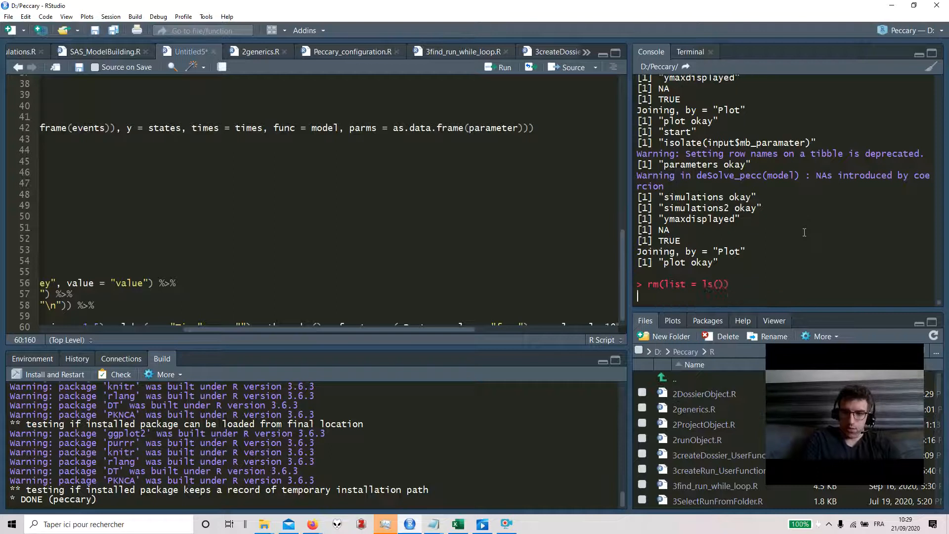
Run the entire pasted script and view the resulting tumour volume plot per protocol
click(404, 239)
key(ctrl+a)
key(ctrl+Return)
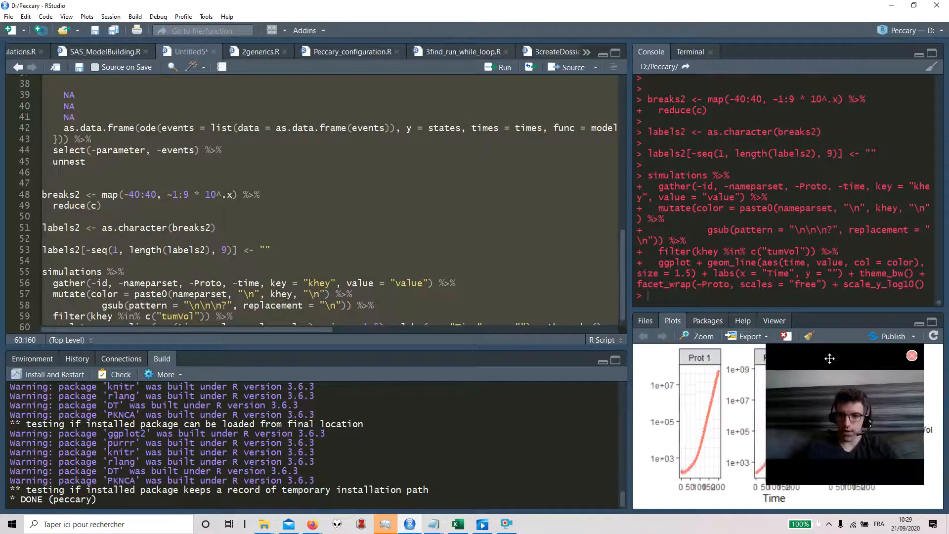
drag(821, 356, 490, 347)
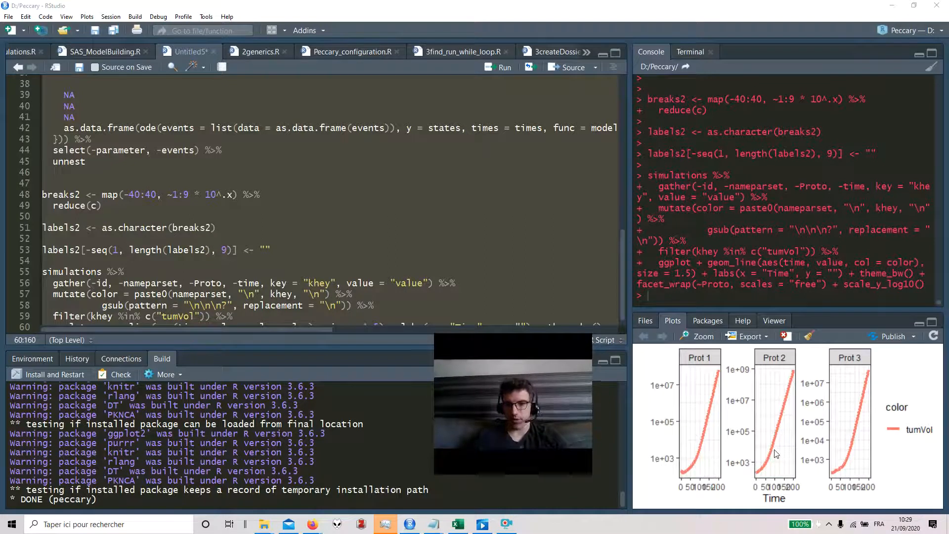
drag(481, 350, 812, 384)
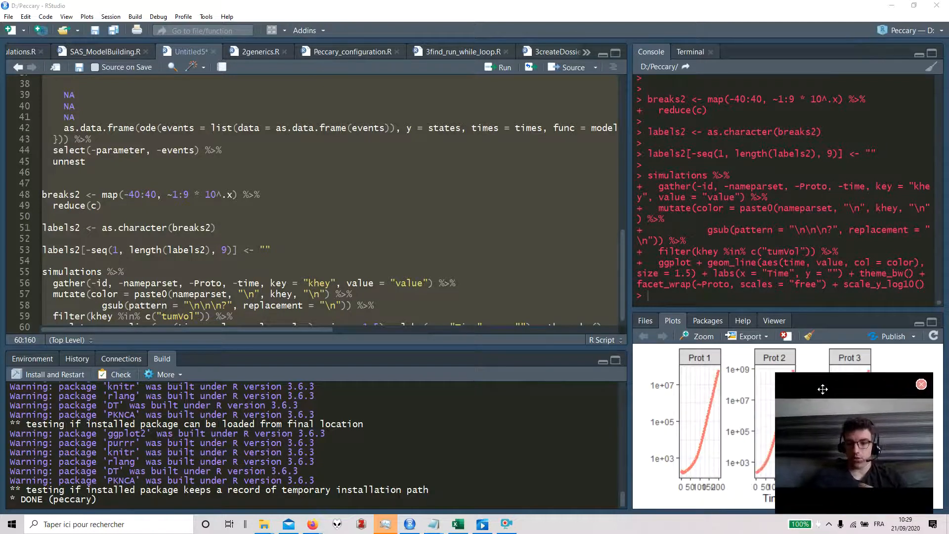
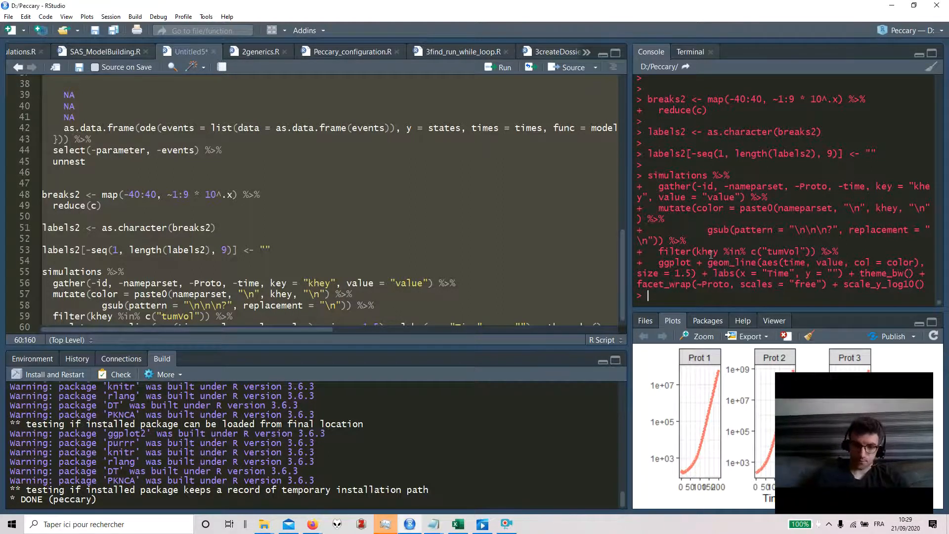
Relaunch Peccary from the R console with peccary_app3() and maximize its window
text(peccary_app3)
key(Tab)
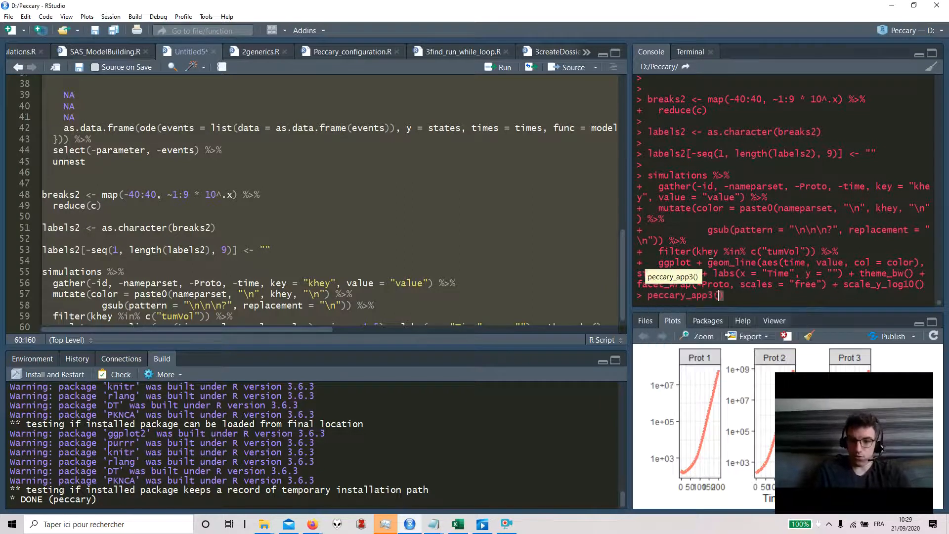
key(Return)
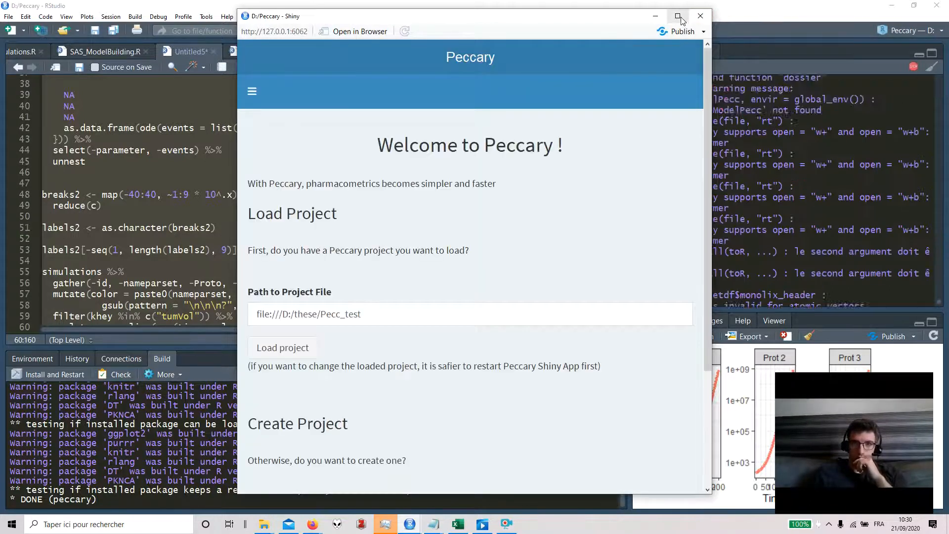
click(678, 15)
Load the project at file:///D:/these/demo and load its saved simeoni model for model building
drag(323, 265, 244, 271)
text(demo)
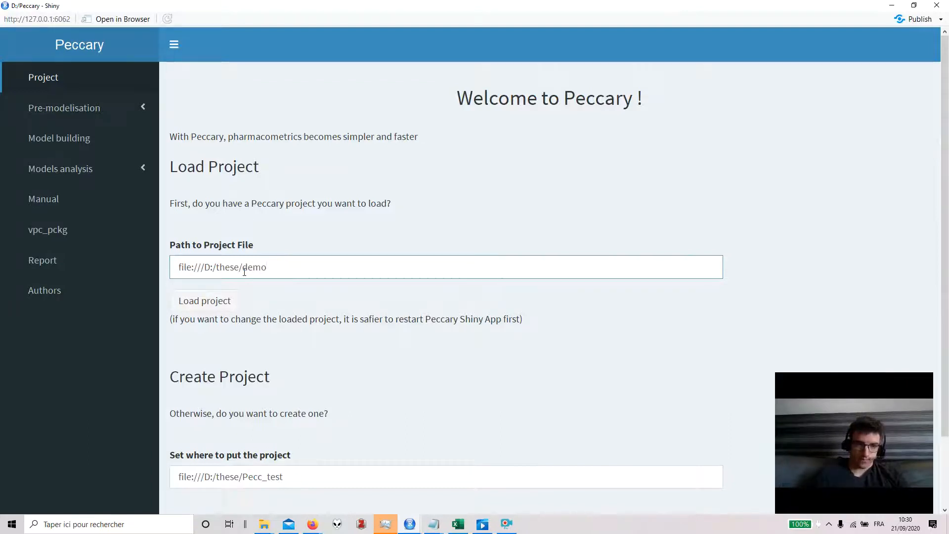
click(204, 301)
click(88, 145)
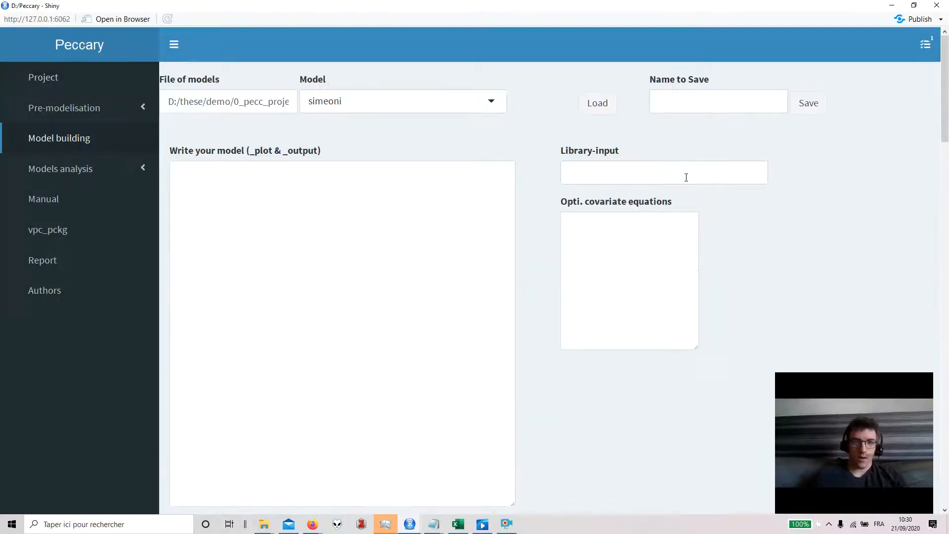
click(598, 103)
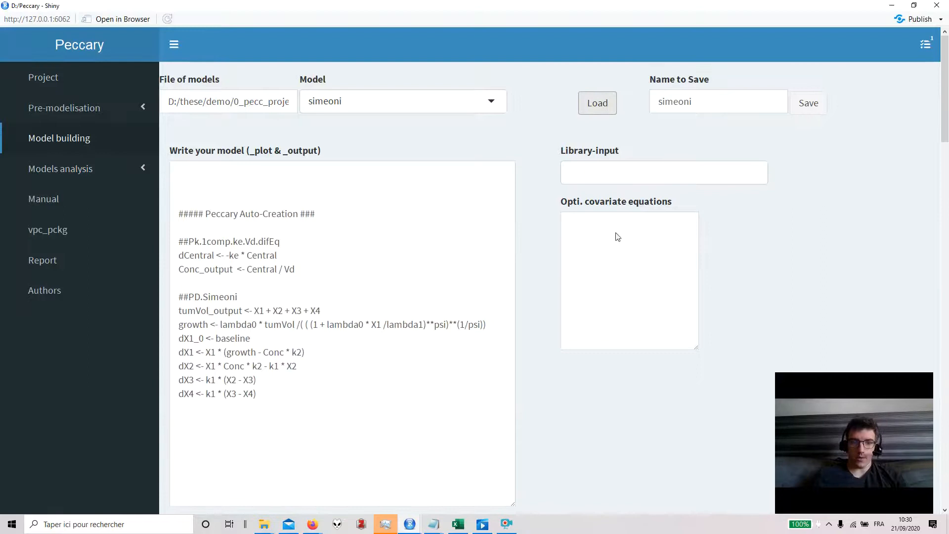
Expand the Monolix section, translate the simeoni model's equations into a Monolix model file and look through it
scroll(595, 247, down, 3)
scroll(593, 251, down, 15)
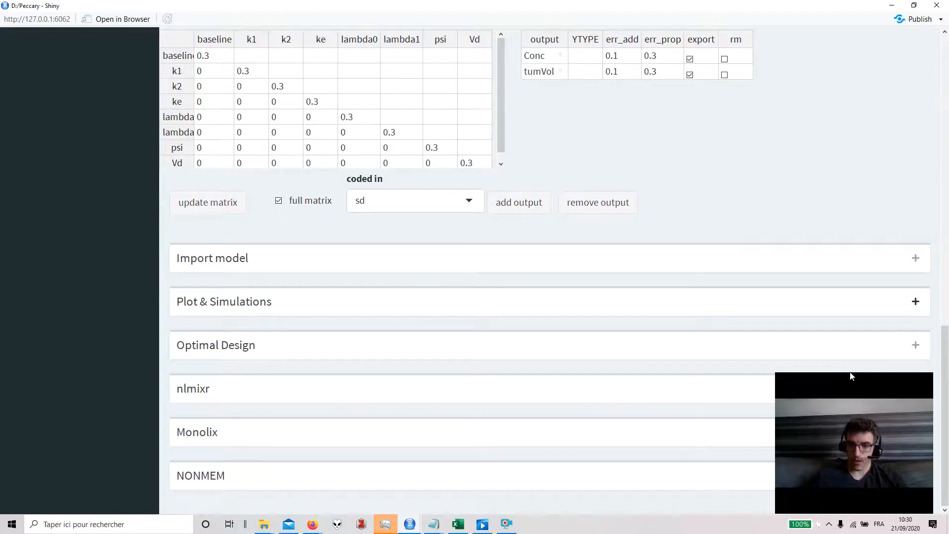
drag(854, 374, 847, 200)
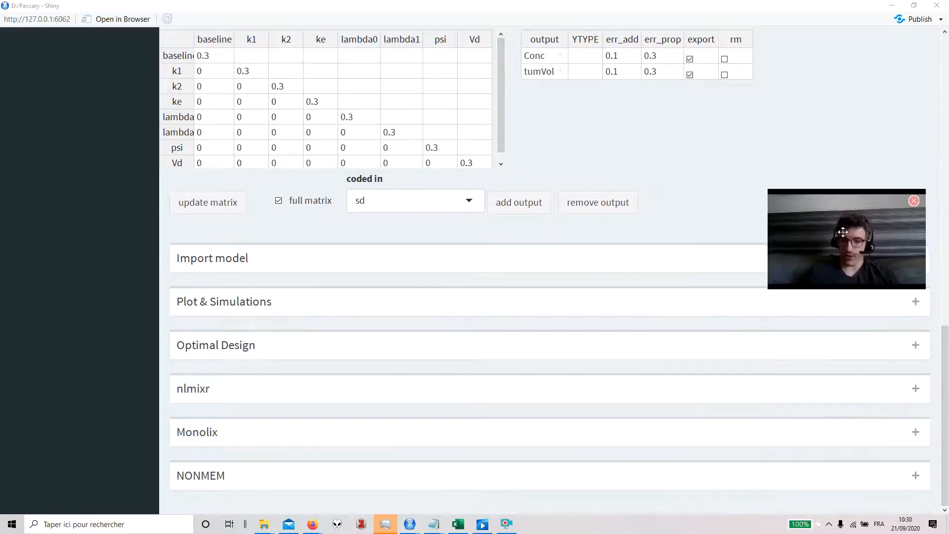
click(913, 442)
scroll(692, 407, down, 3)
scroll(661, 406, down, 2)
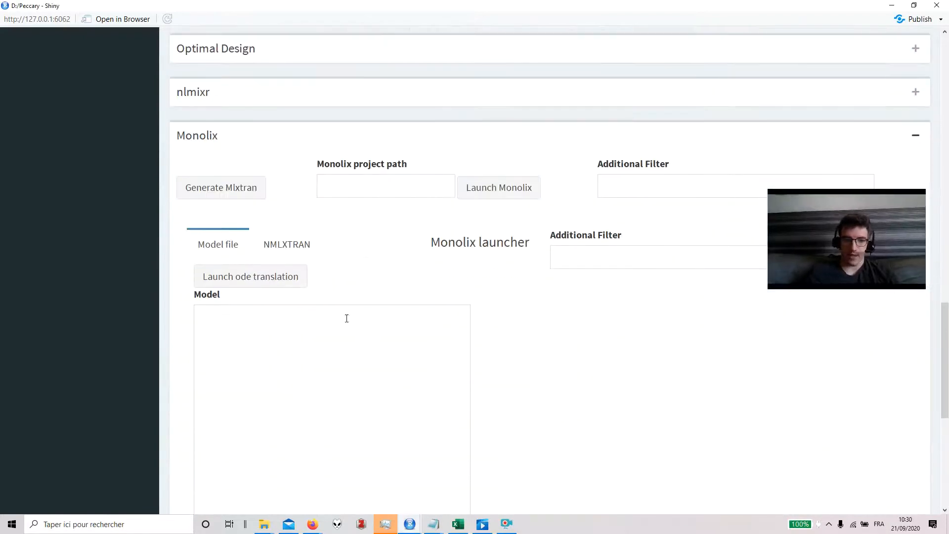
click(271, 286)
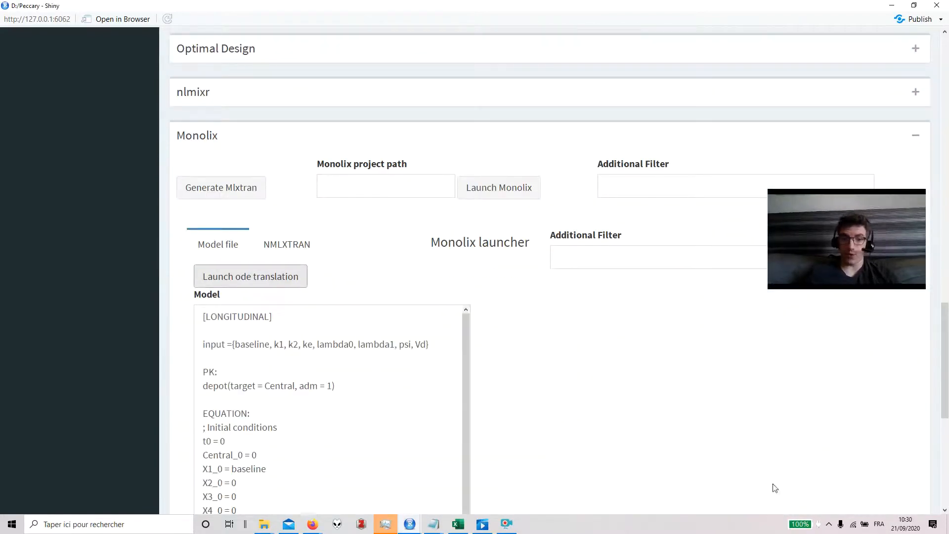
scroll(773, 486, down, 3)
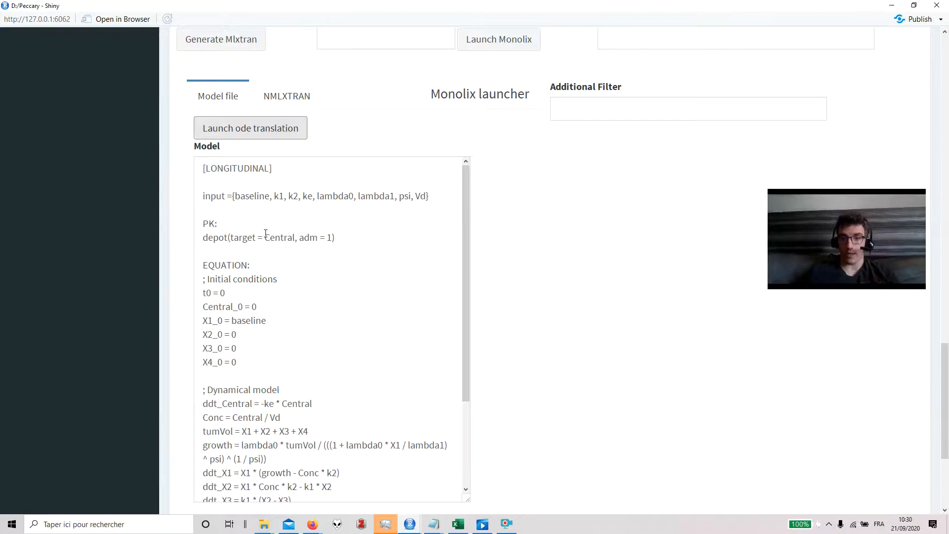
scroll(265, 233, down, 1)
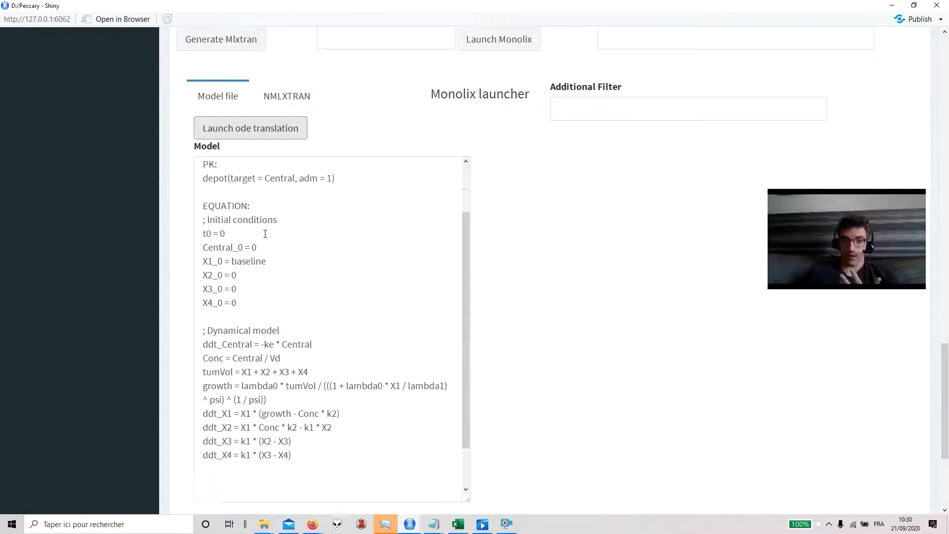
scroll(265, 234, down, 2)
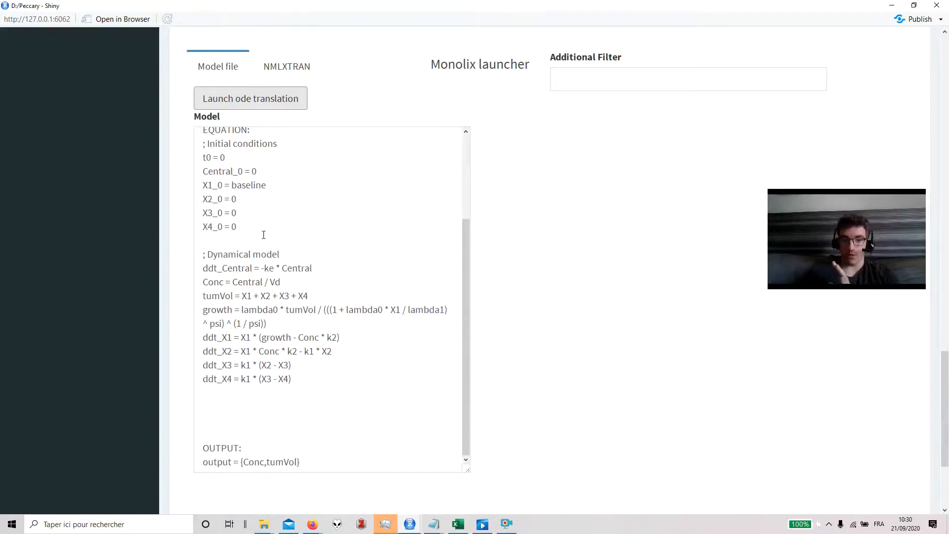
scroll(241, 262, up, 4)
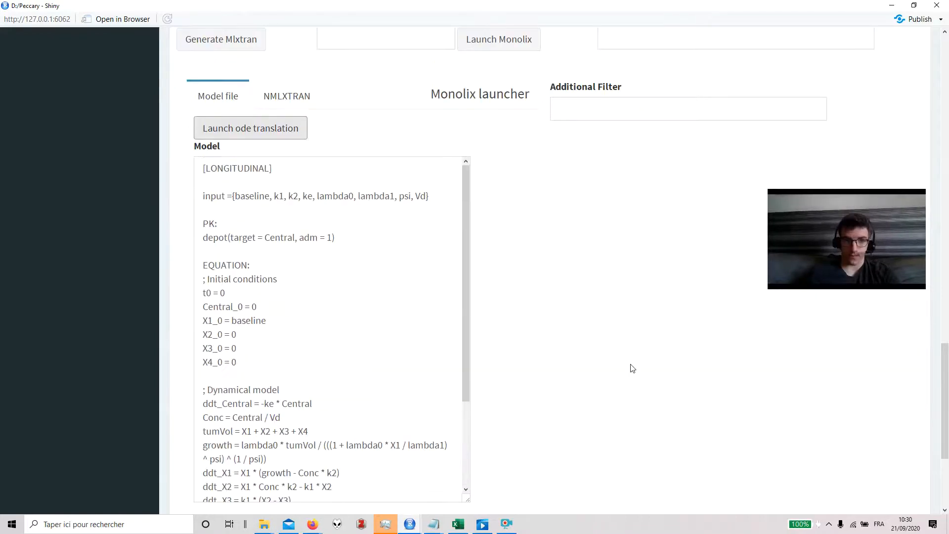
Expand the NONMEM section, translate the simeoni model's equations into NONMEM code and look through it
scroll(630, 366, down, 4)
click(914, 476)
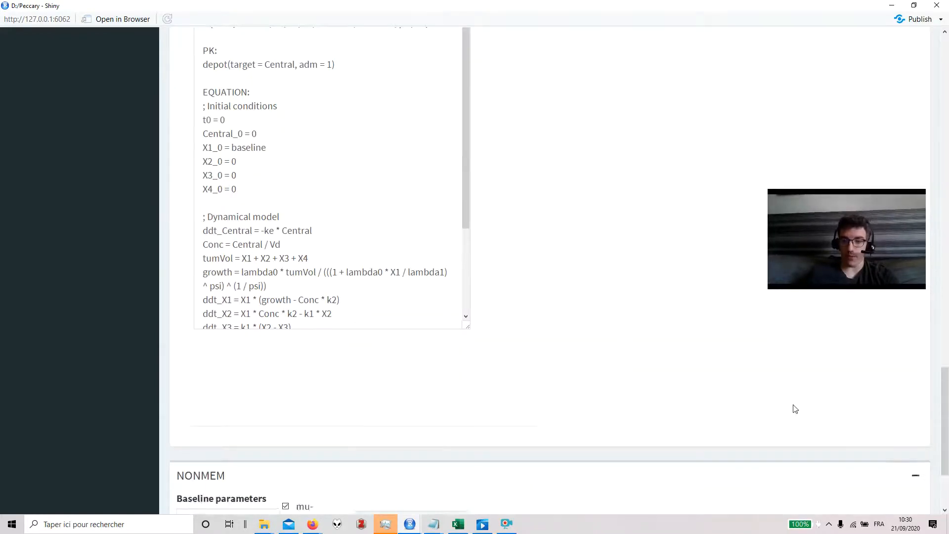
scroll(781, 408, down, 5)
click(422, 232)
scroll(555, 400, down, 1)
scroll(362, 371, down, 7)
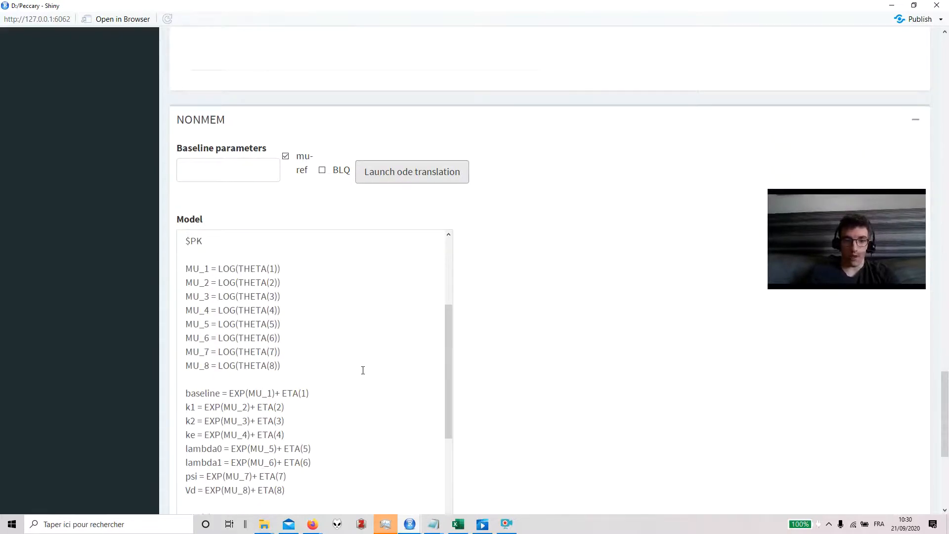
scroll(525, 300, down, 1)
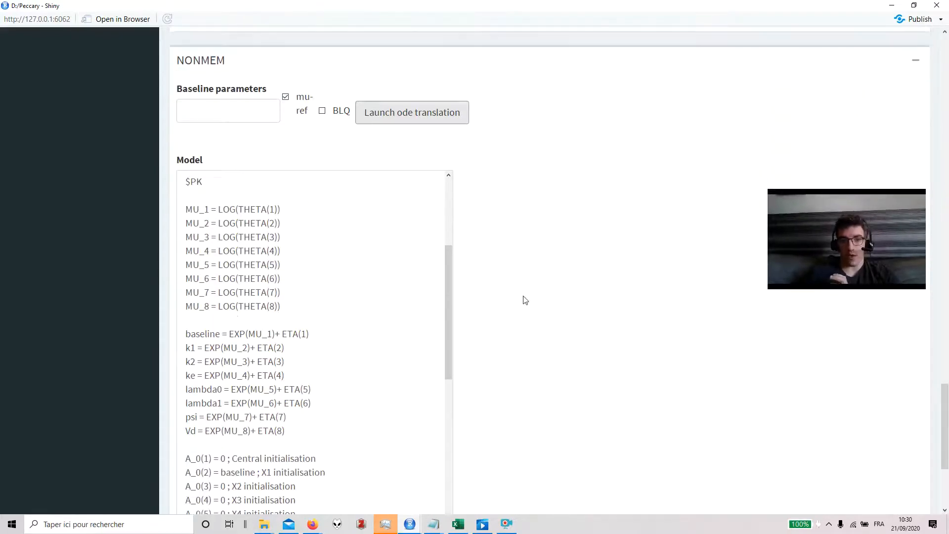
Turn off mu-referencing, regenerate the NONMEM code and review its parameter definitions and differential equations
click(300, 109)
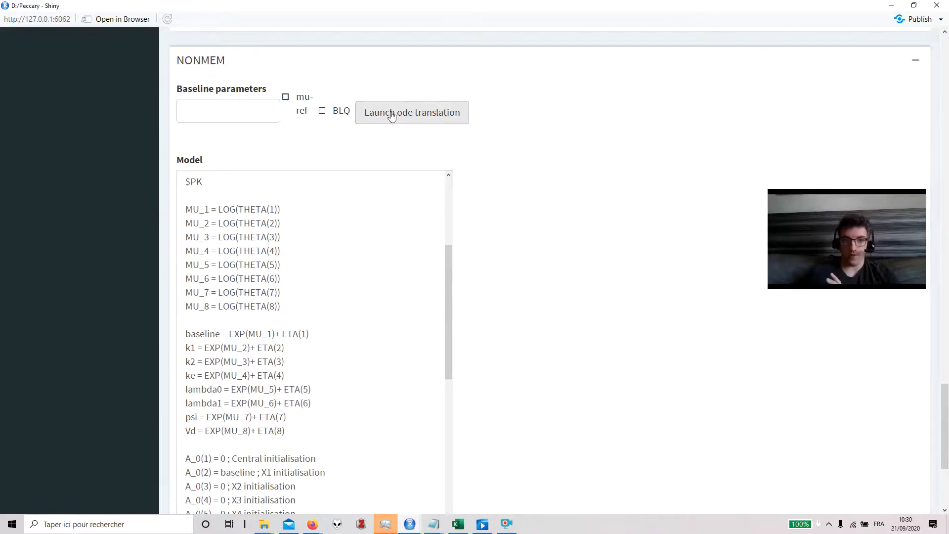
scroll(685, 377, down, 1)
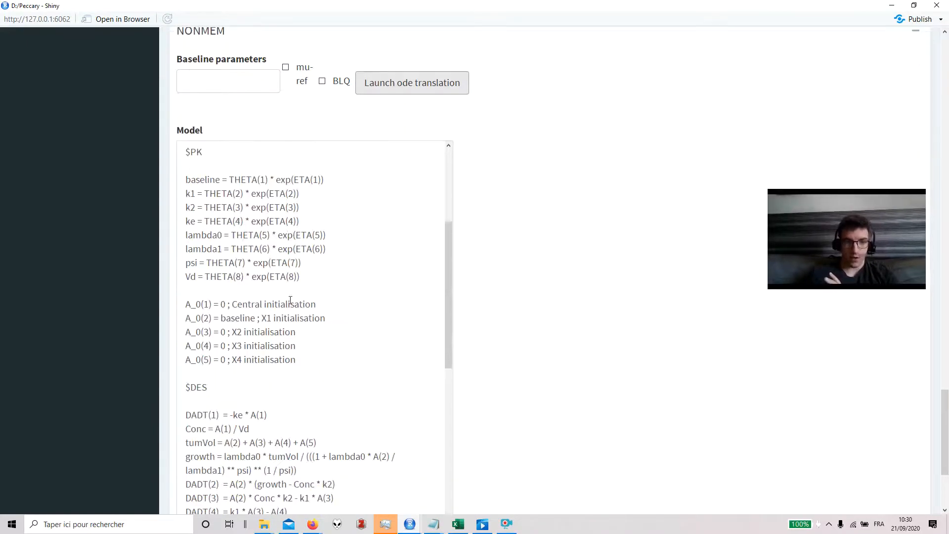
drag(202, 193, 283, 275)
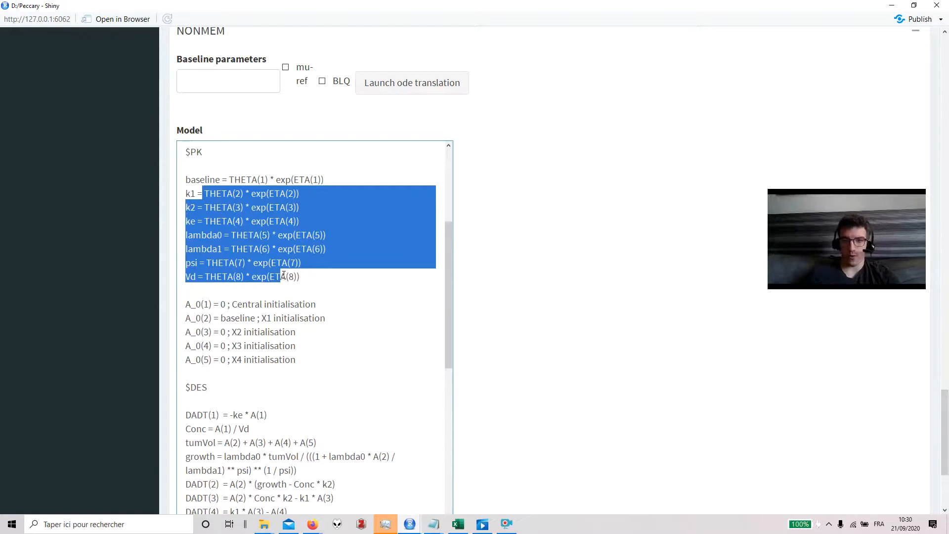
scroll(378, 362, down, 2)
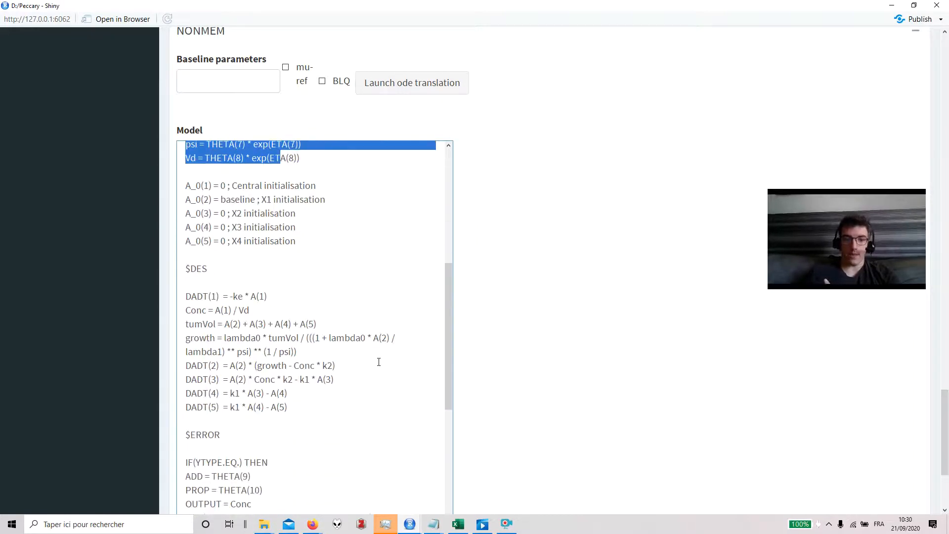
Enable BLQ handling, regenerate the NONMEM code and inspect its M3 method block and YTYPE conditions
click(324, 81)
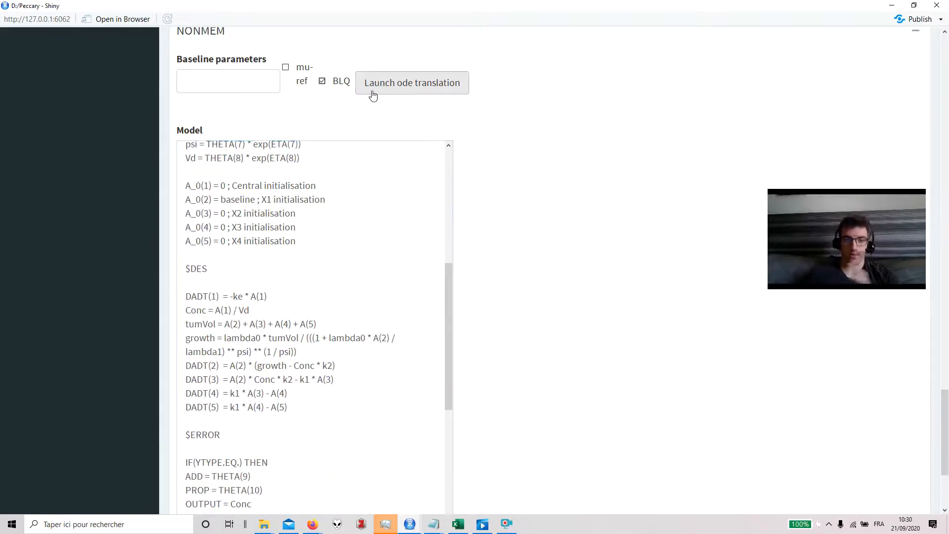
scroll(332, 361, down, 5)
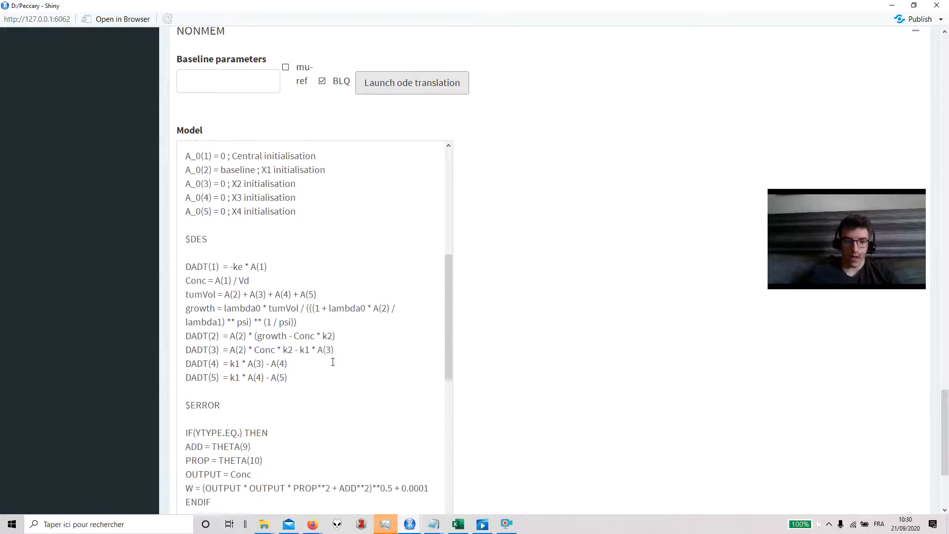
scroll(332, 364, down, 2)
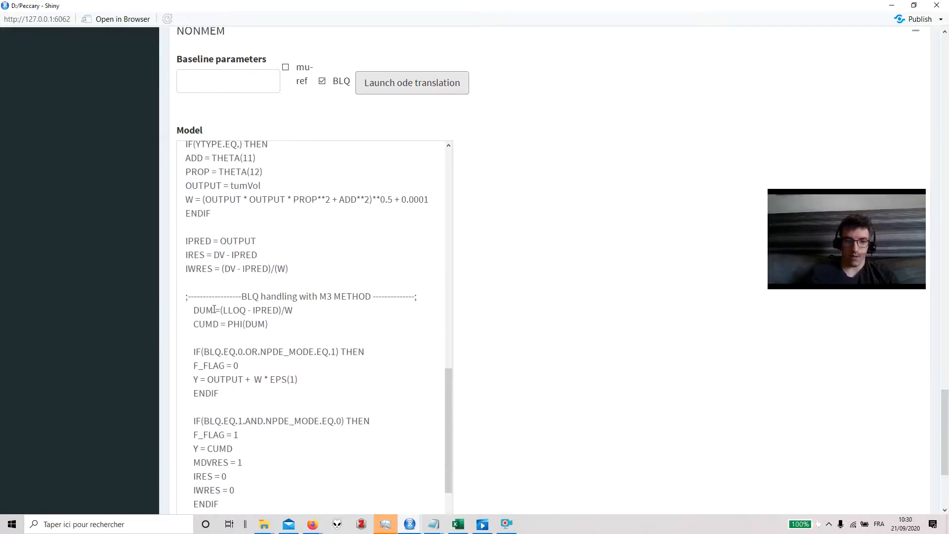
drag(214, 309, 303, 421)
click(271, 409)
scroll(271, 409, up, 4)
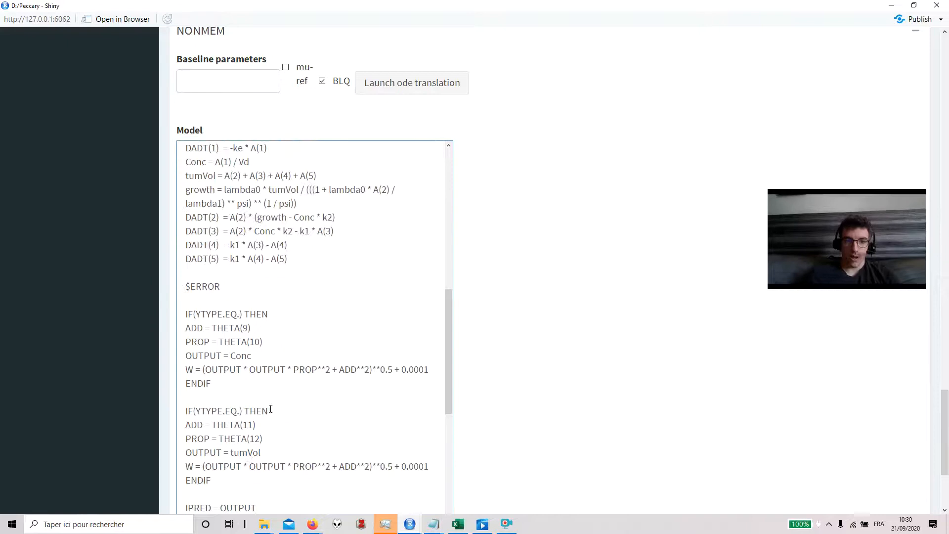
drag(195, 315, 240, 315)
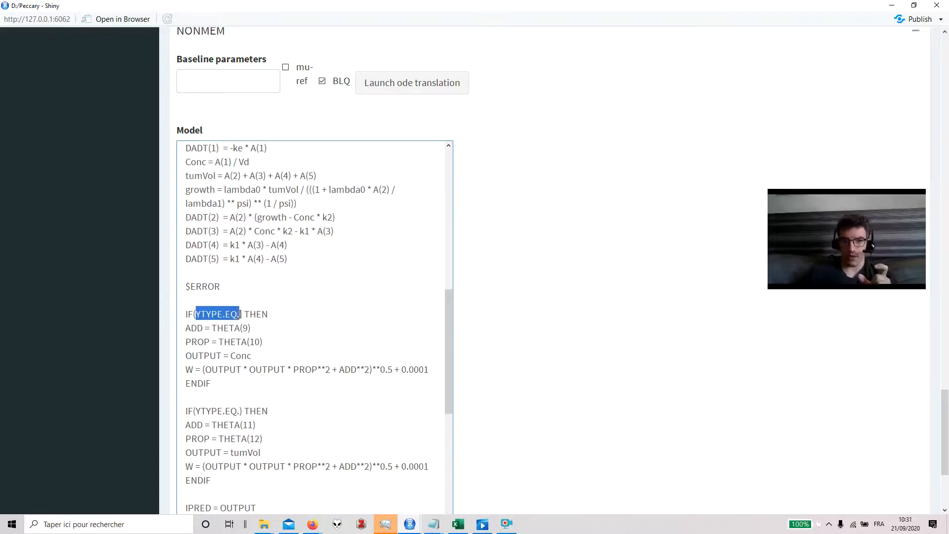
Assign YTYPE 1 to the Conc output and YTYPE 2 to the tumVol output
scroll(685, 206, up, 20)
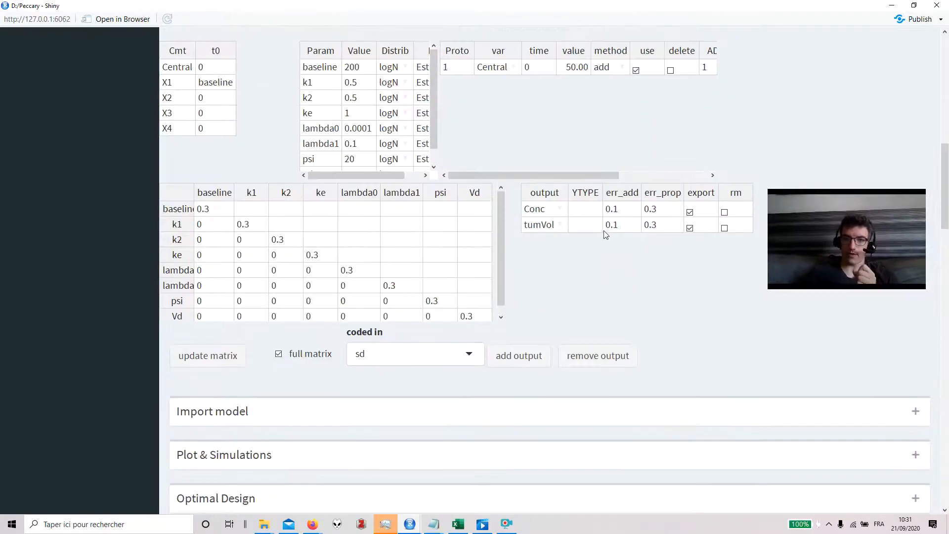
click(591, 212)
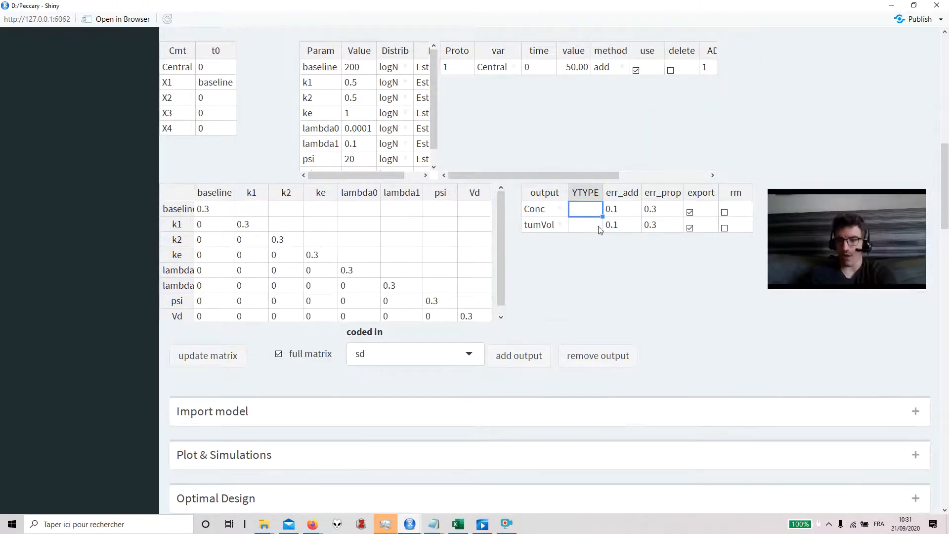
text(1)
click(591, 229)
text(2)
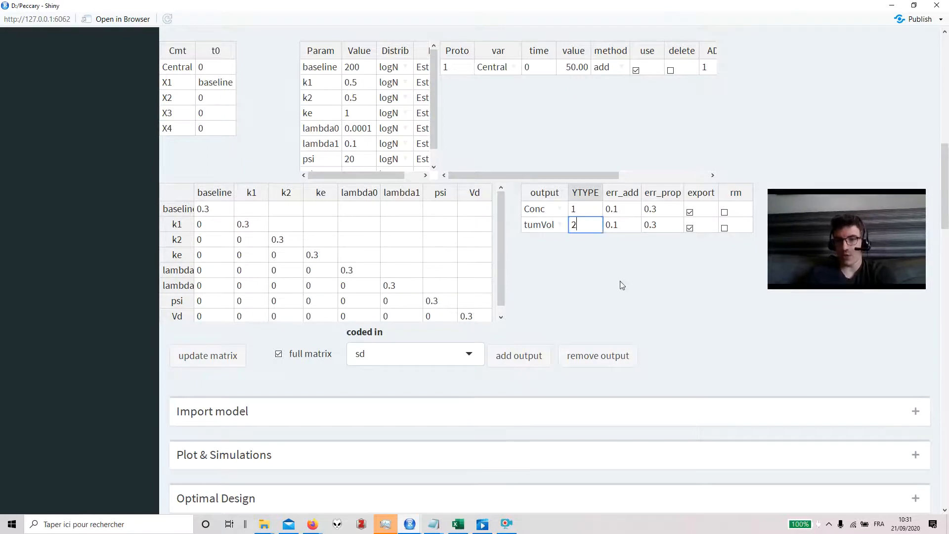
Regenerate the NONMEM code with the new YTYPE values and check the Conc condition in the $ERROR block
scroll(620, 282, down, 10)
scroll(639, 386, down, 15)
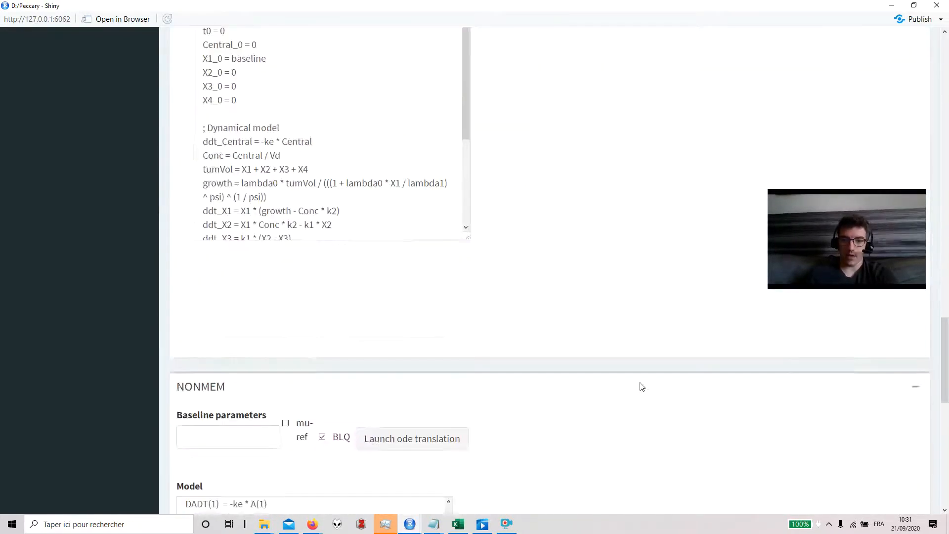
scroll(627, 385, up, 4)
click(411, 110)
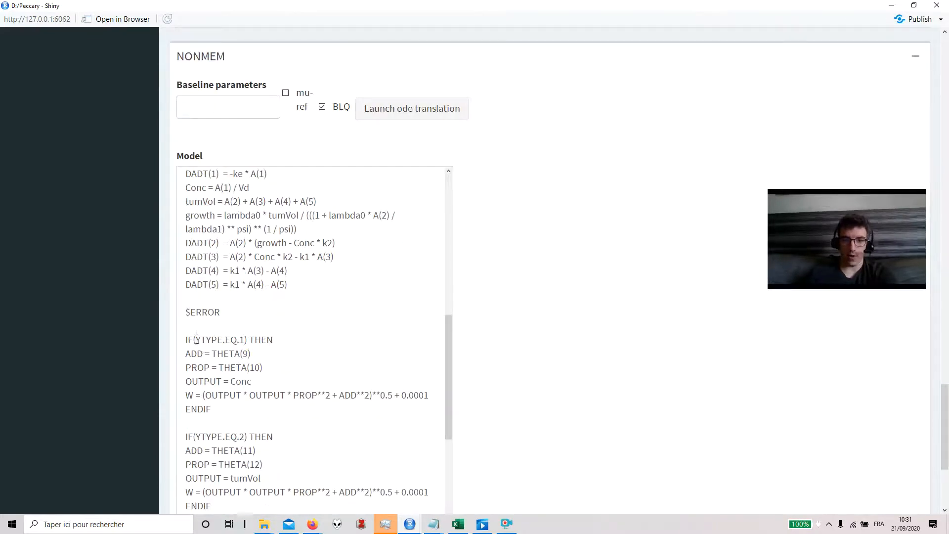
drag(197, 340, 263, 413)
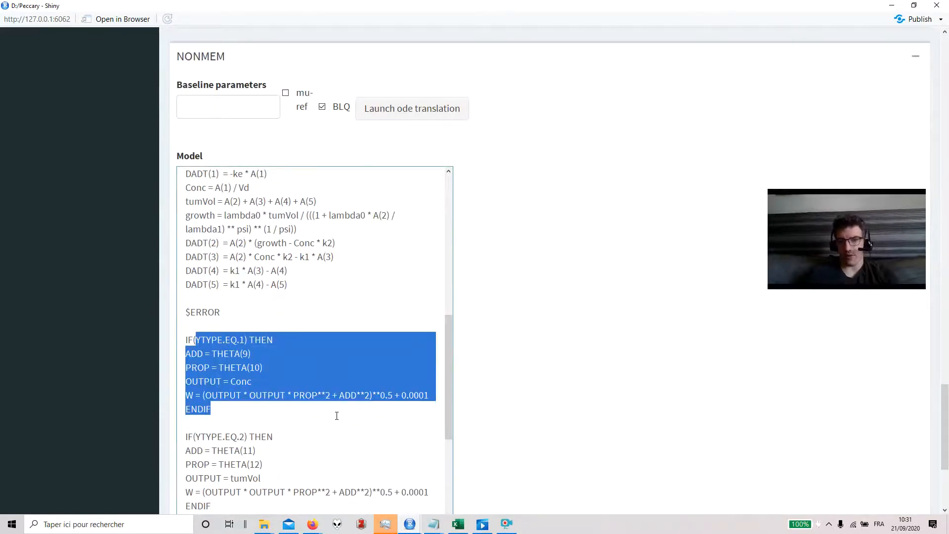
Examine the NONMEM code's $INPUT, initialisation and $DES parts and compare them with the Monolix model file
scroll(337, 415, up, 12)
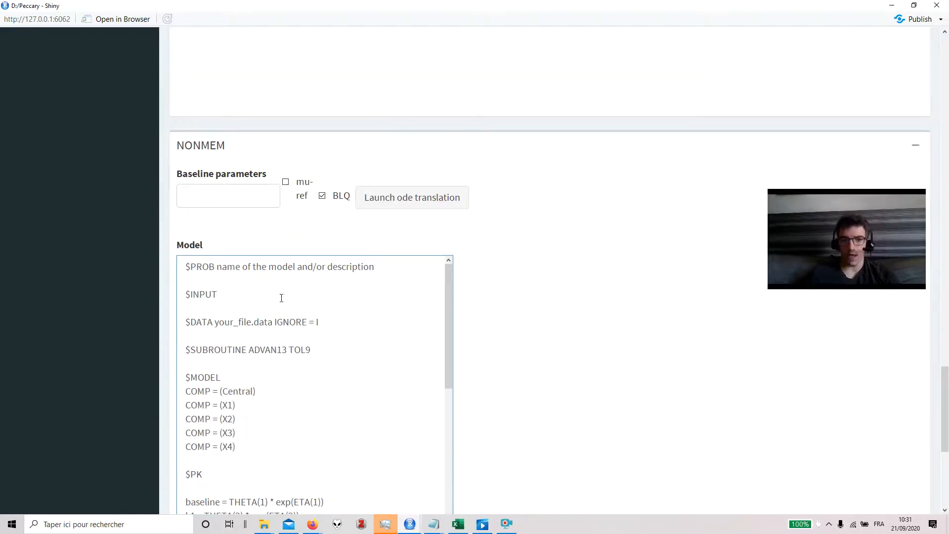
drag(221, 293, 266, 303)
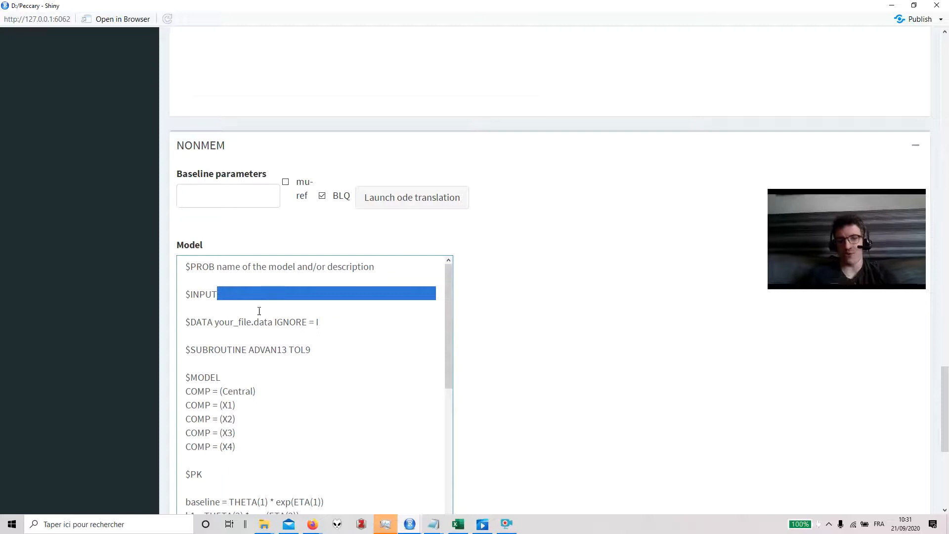
scroll(338, 428, down, 3)
scroll(334, 426, down, 2)
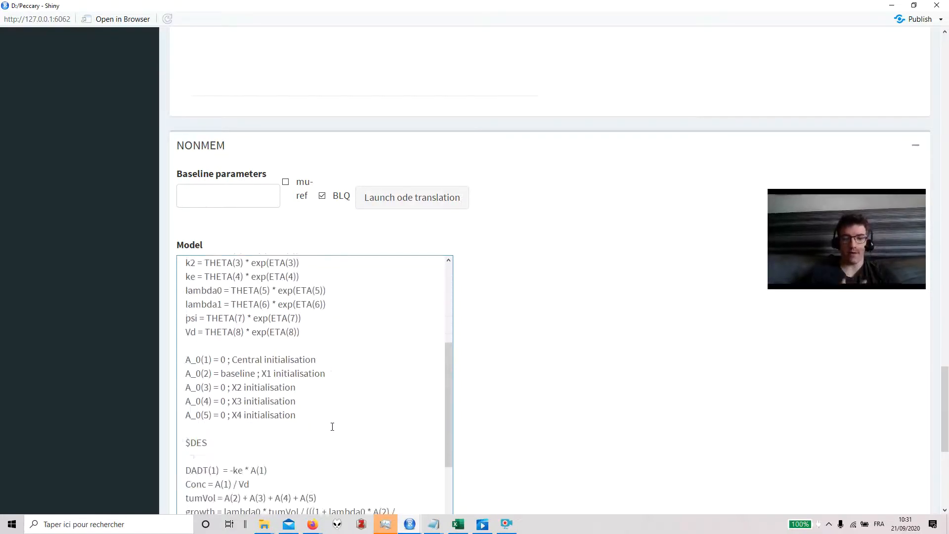
scroll(331, 426, down, 2)
scroll(318, 426, up, 1)
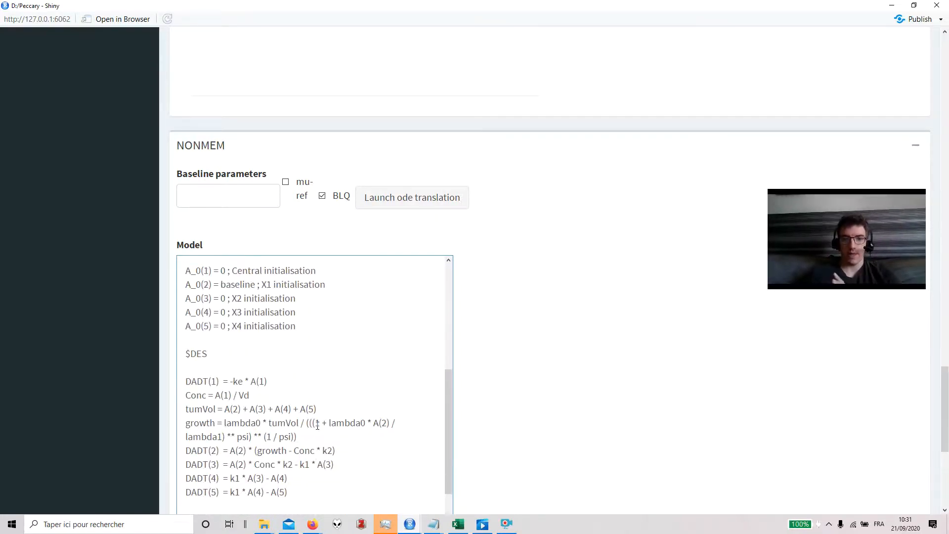
scroll(606, 382, up, 9)
scroll(610, 382, up, 1)
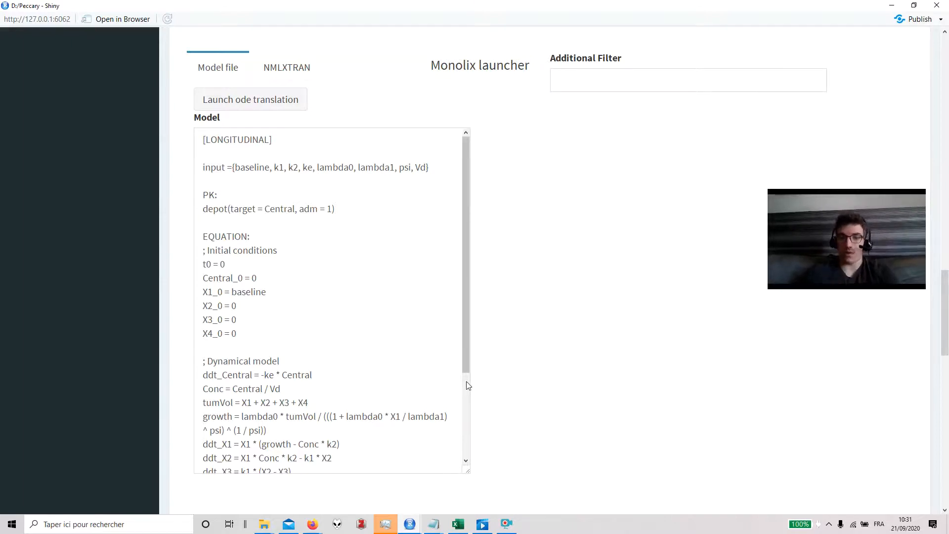
scroll(467, 381, down, 10)
scroll(518, 375, down, 3)
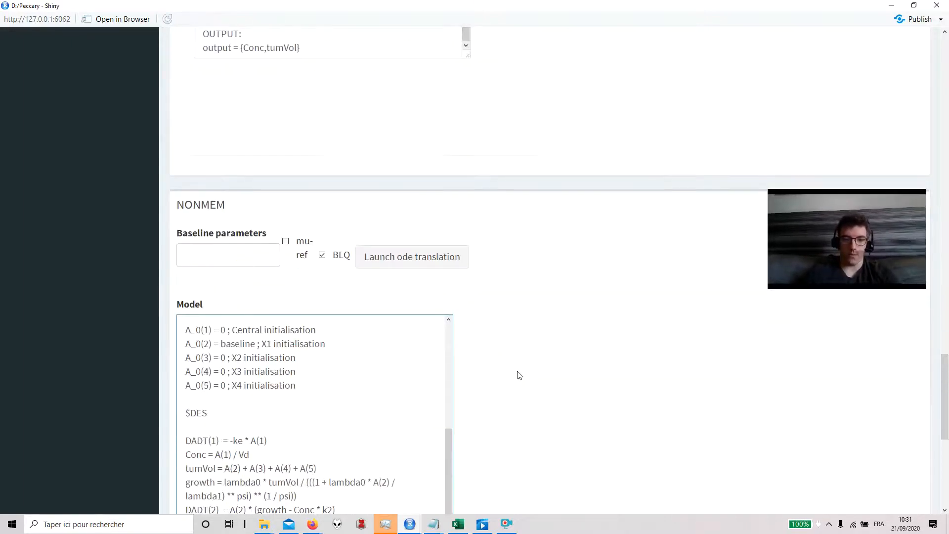
Expand the Optimal Design section and choose tumVol as the output of its first design line
scroll(543, 403, up, 8)
scroll(540, 411, up, 10)
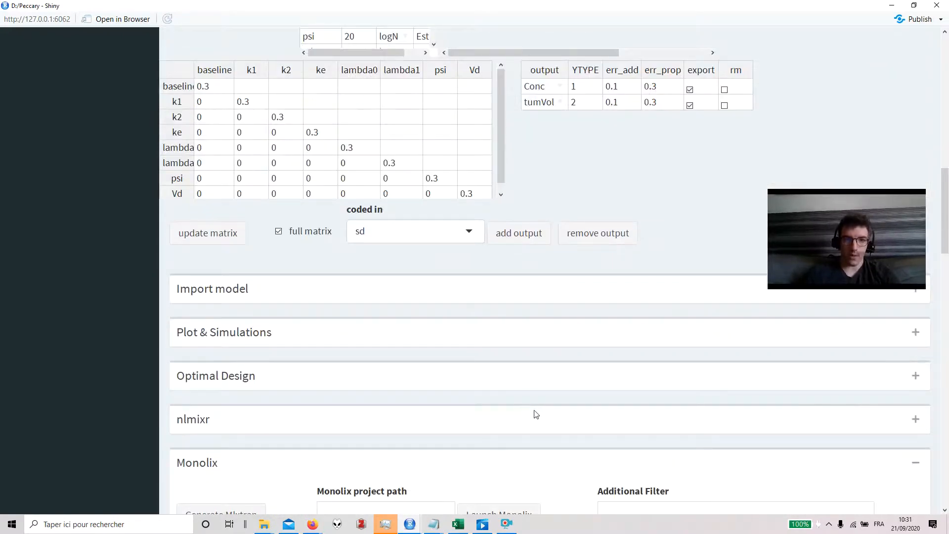
click(915, 374)
scroll(571, 425, down, 3)
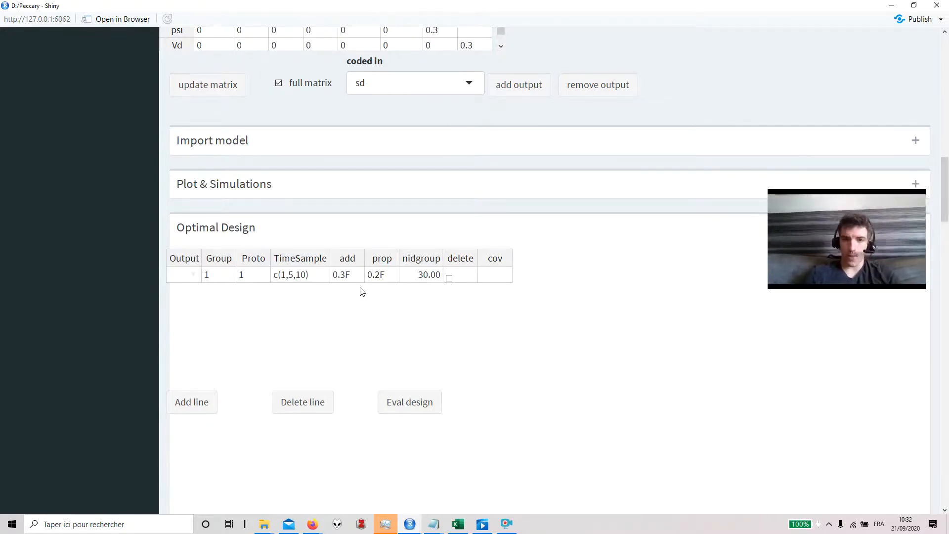
click(192, 278)
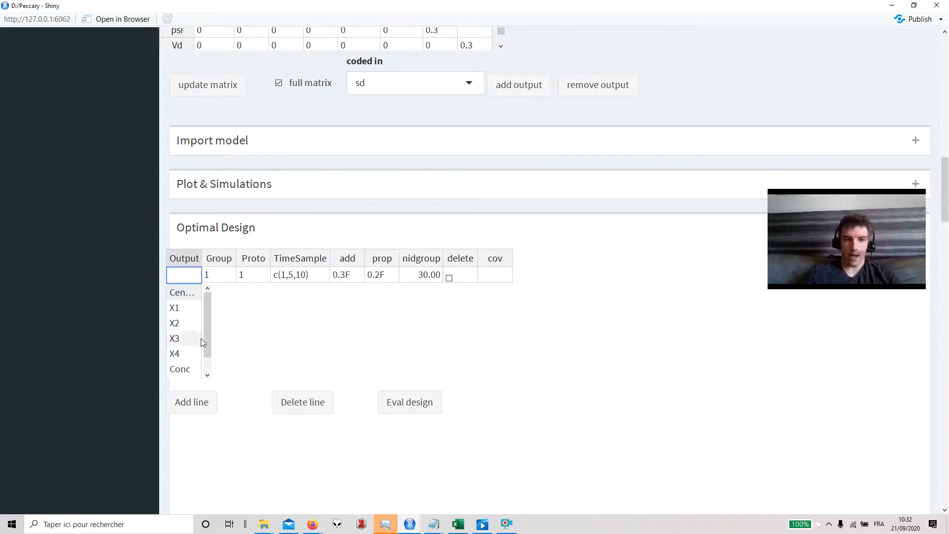
scroll(187, 365, down, 1)
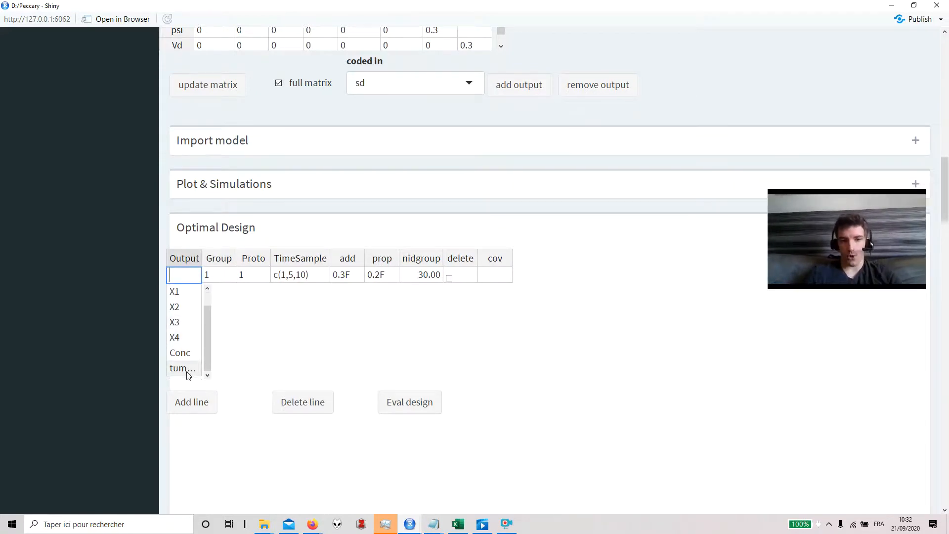
click(183, 368)
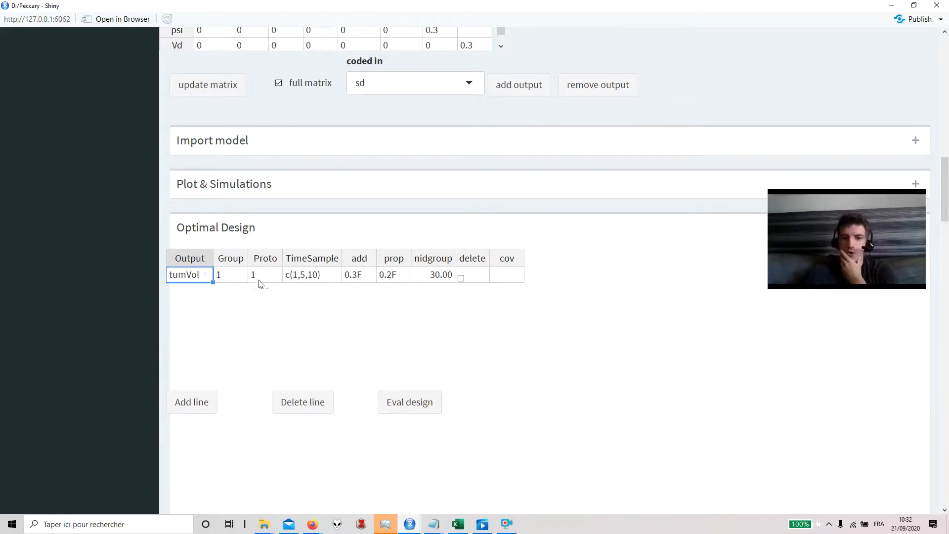
Check the protocol's dosing event and the TimeSample entry of the tumVol design line
scroll(489, 353, up, 4)
scroll(489, 353, up, 4)
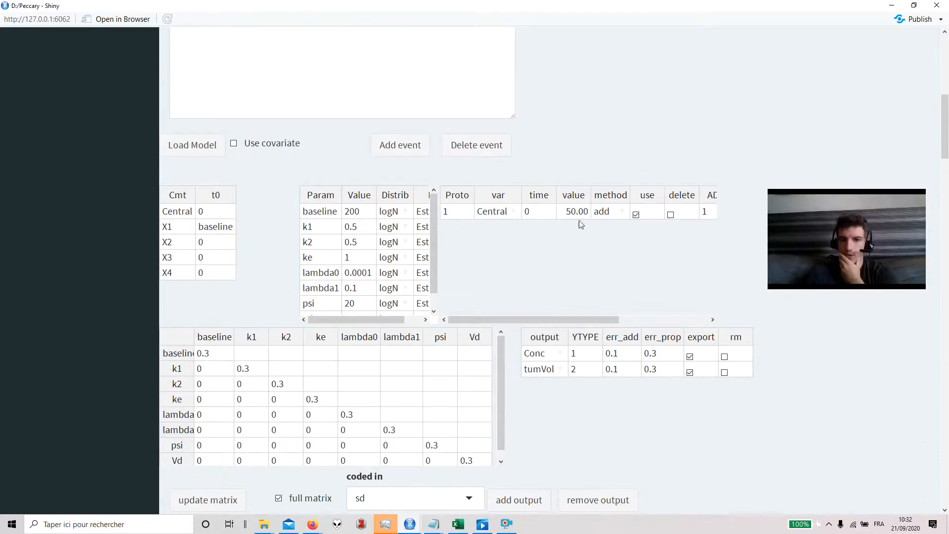
scroll(554, 404, down, 3)
scroll(553, 405, down, 4)
double_click(328, 312)
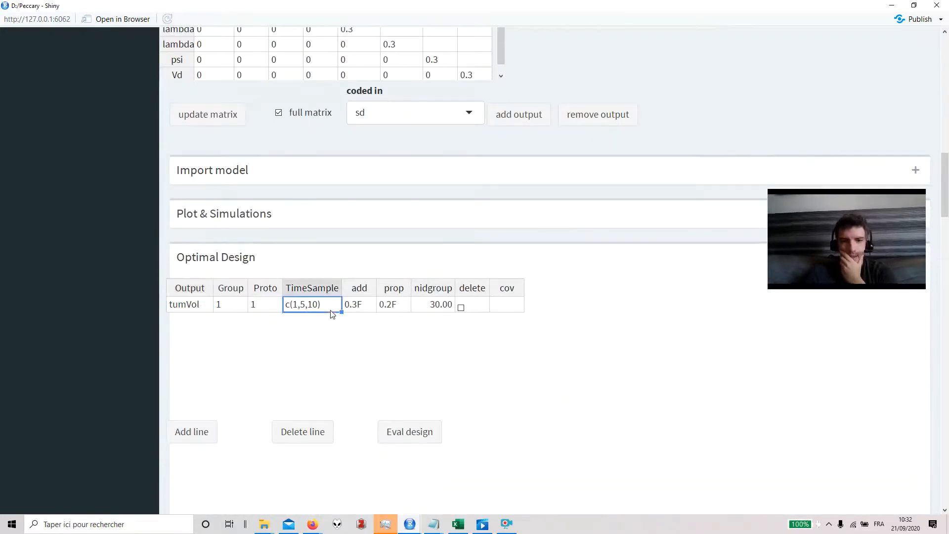
key(ctrl+a)
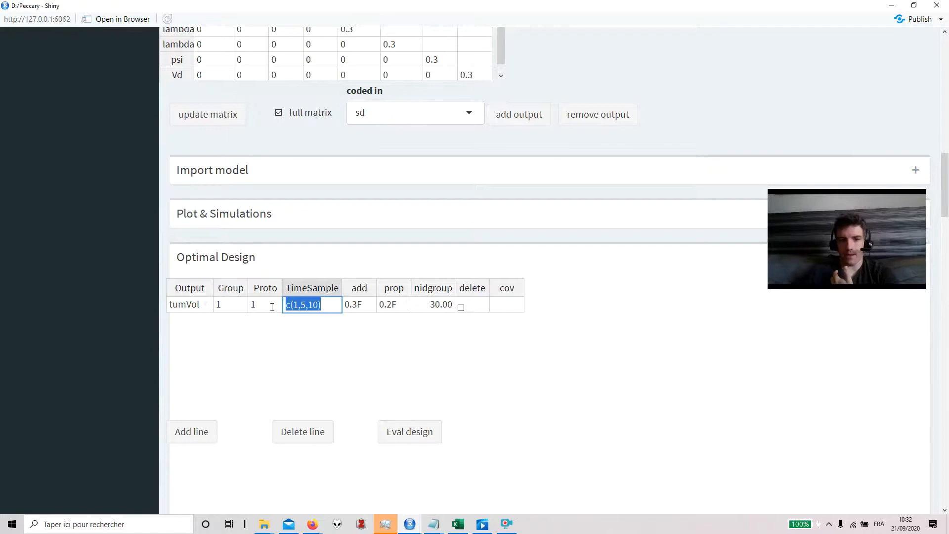
click(345, 333)
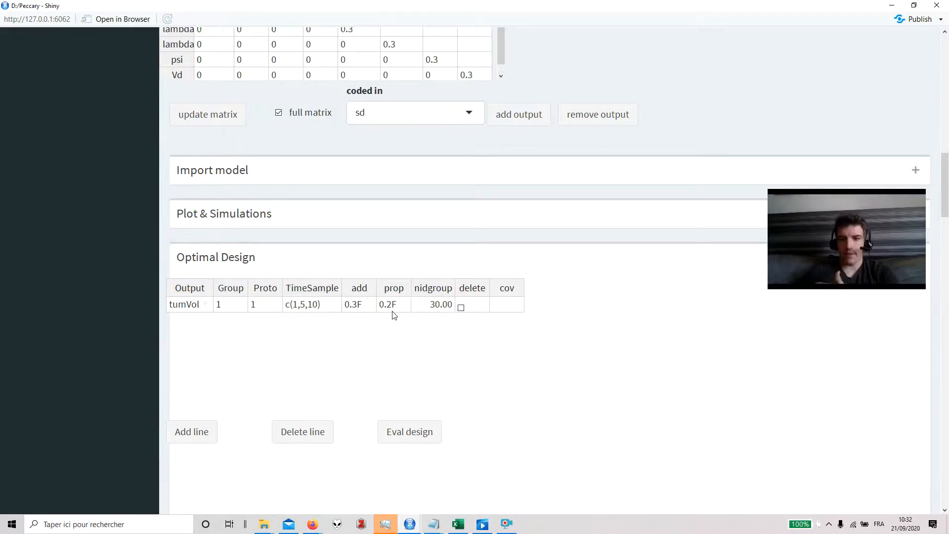
Set the proportional error of the tumVol design line to 0.2
double_click(403, 304)
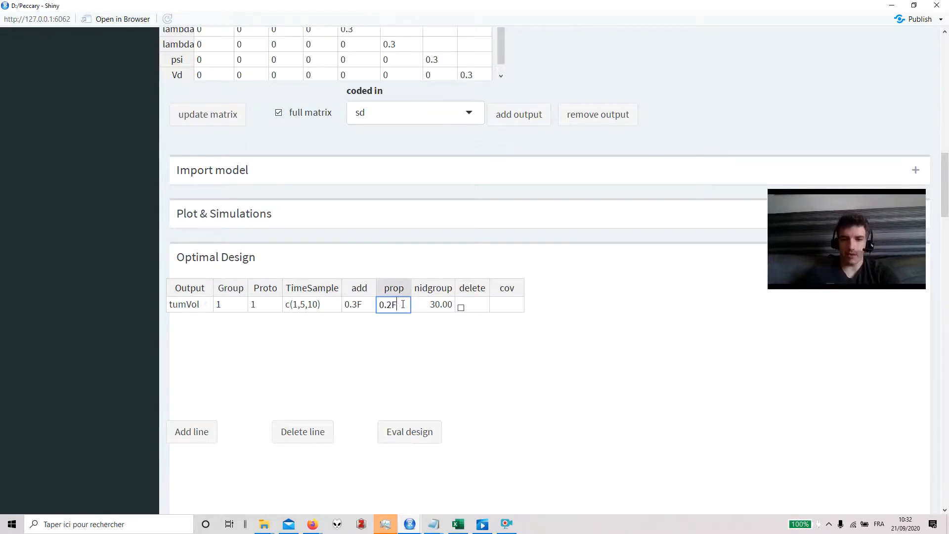
click(391, 355)
scroll(388, 354, up, 3)
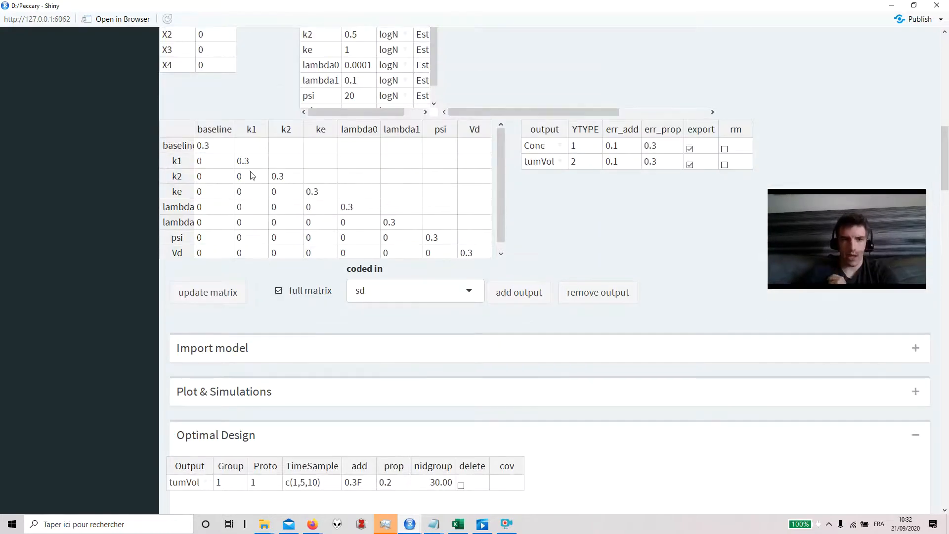
Set psi's diagonal entry in the random-effects matrix to 0.3F
click(448, 241)
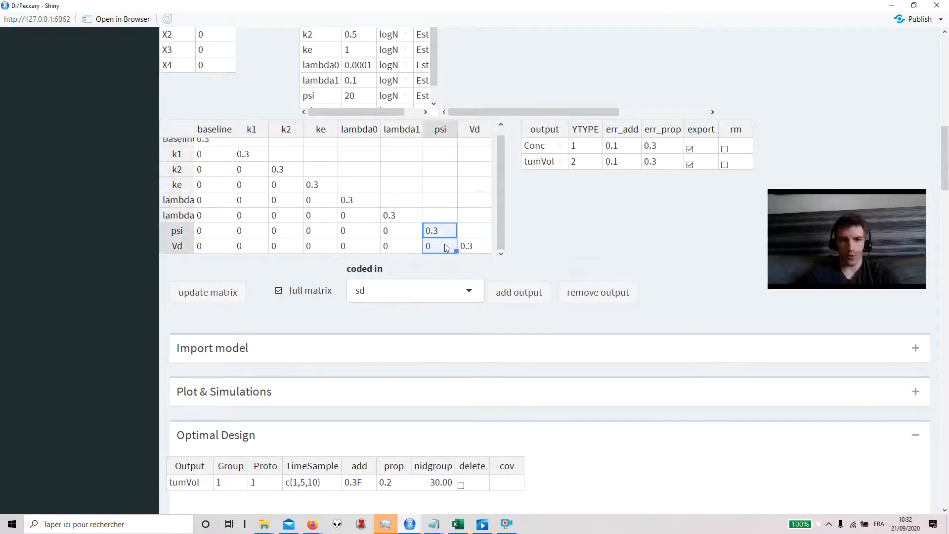
double_click(448, 232)
text(F)
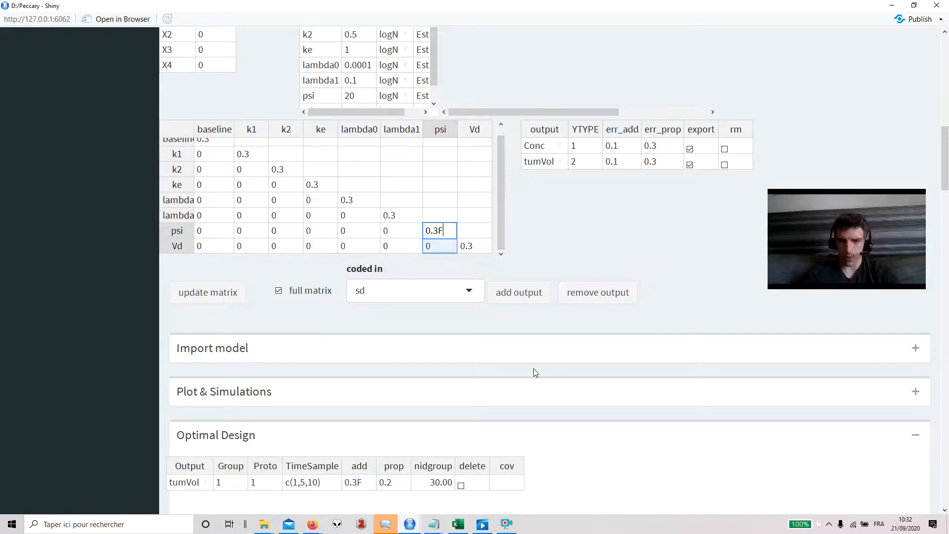
click(675, 322)
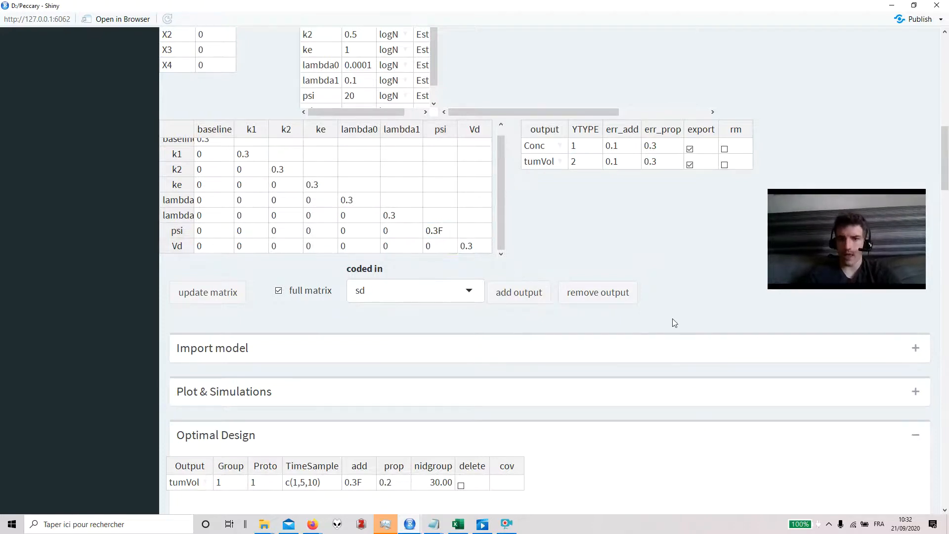
Set psi's estimation option to Fix in the parameter table
scroll(662, 319, up, 2)
drag(366, 201, 392, 203)
click(422, 185)
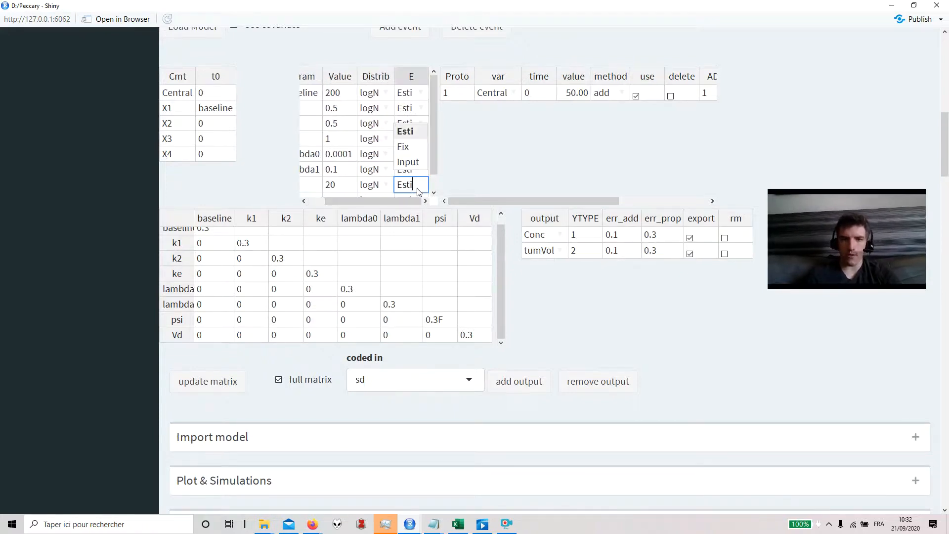
click(404, 147)
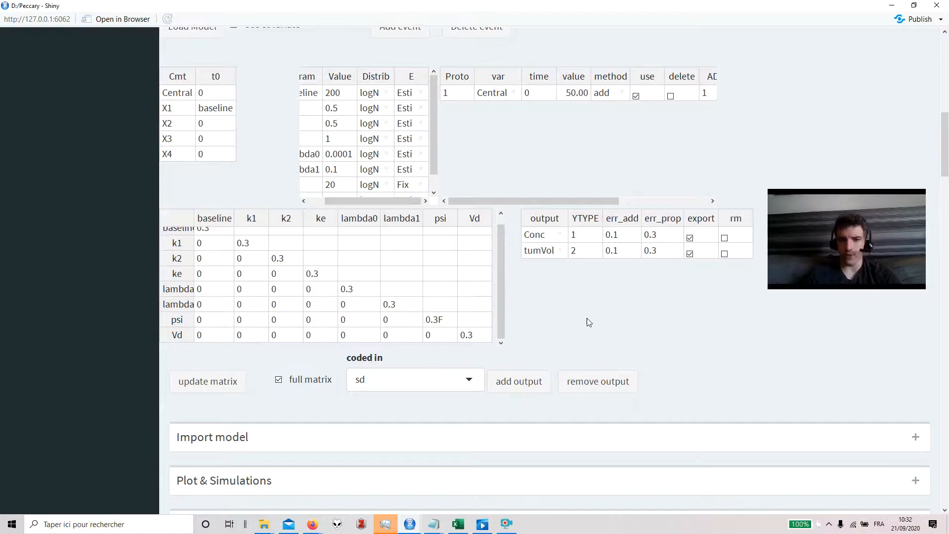
Evaluate the tumVol design and review its prediction plot and the listed relative standard errors
scroll(709, 382, down, 8)
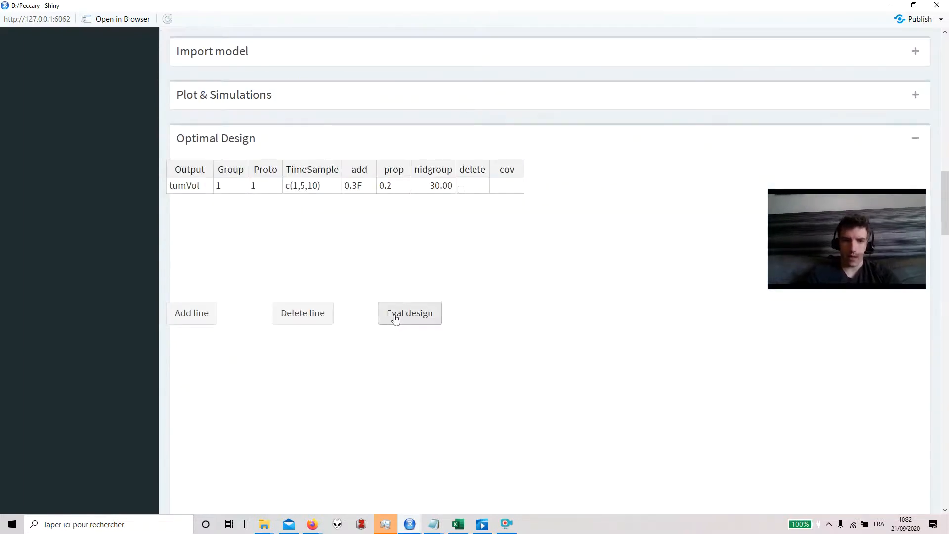
click(395, 320)
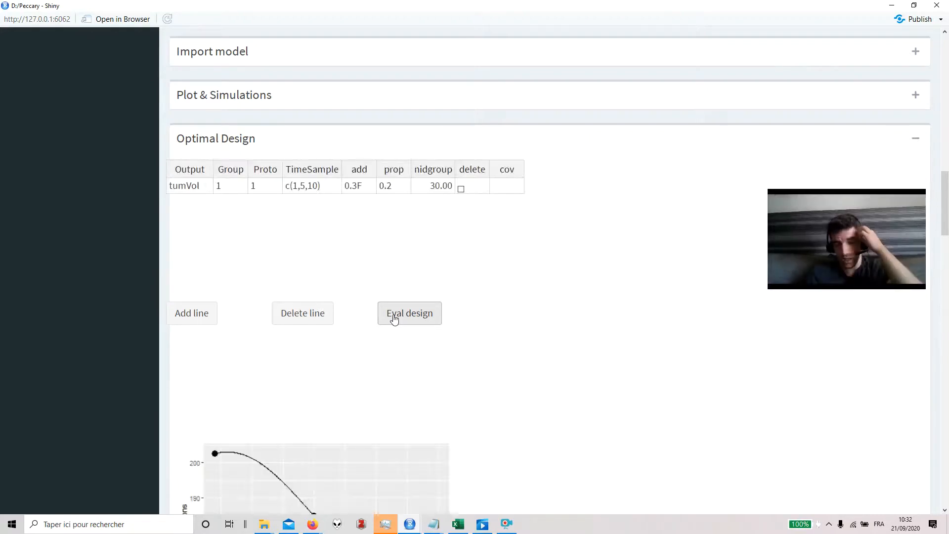
scroll(394, 319, down, 3)
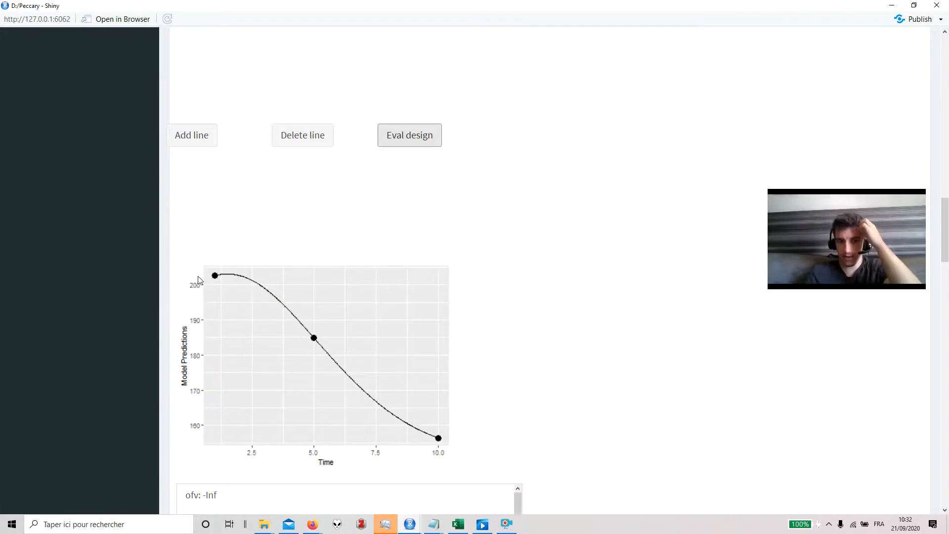
scroll(431, 416, down, 5)
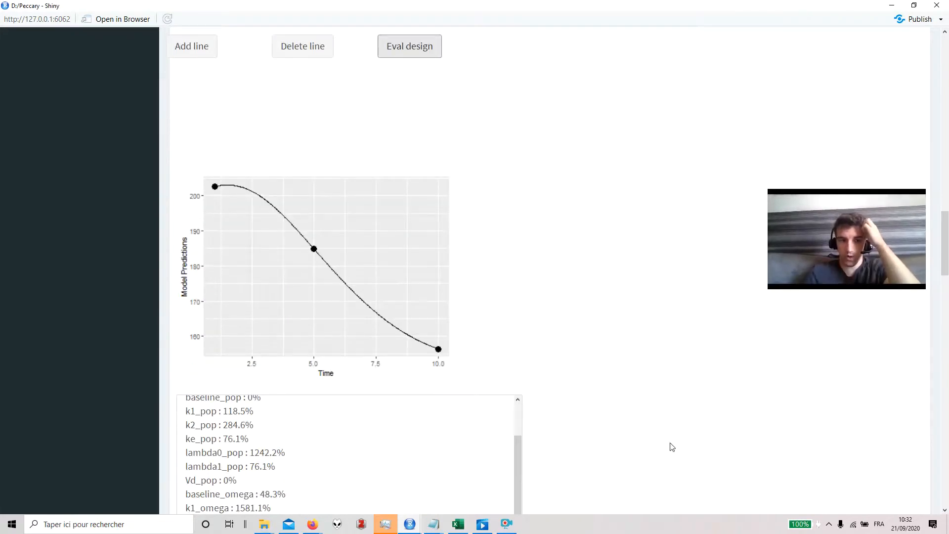
scroll(593, 448, down, 2)
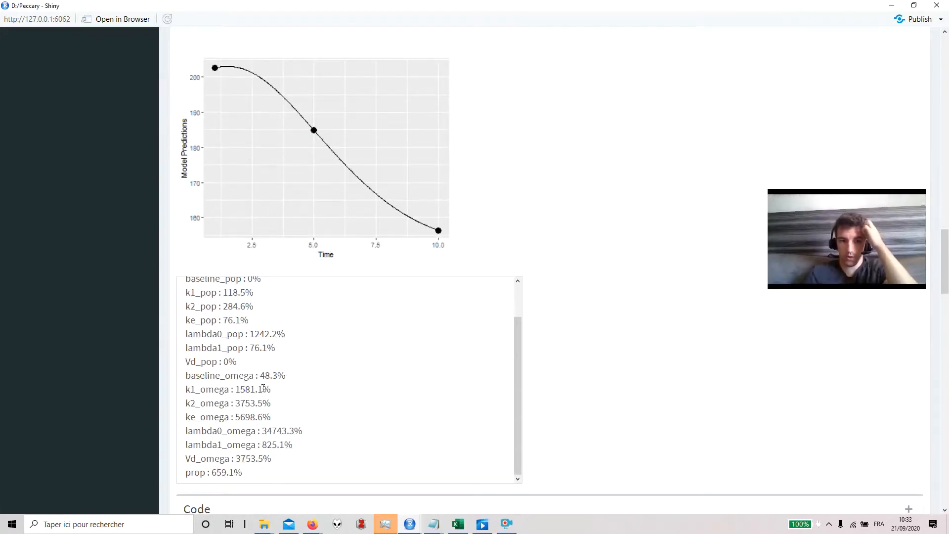
scroll(263, 388, down, 1)
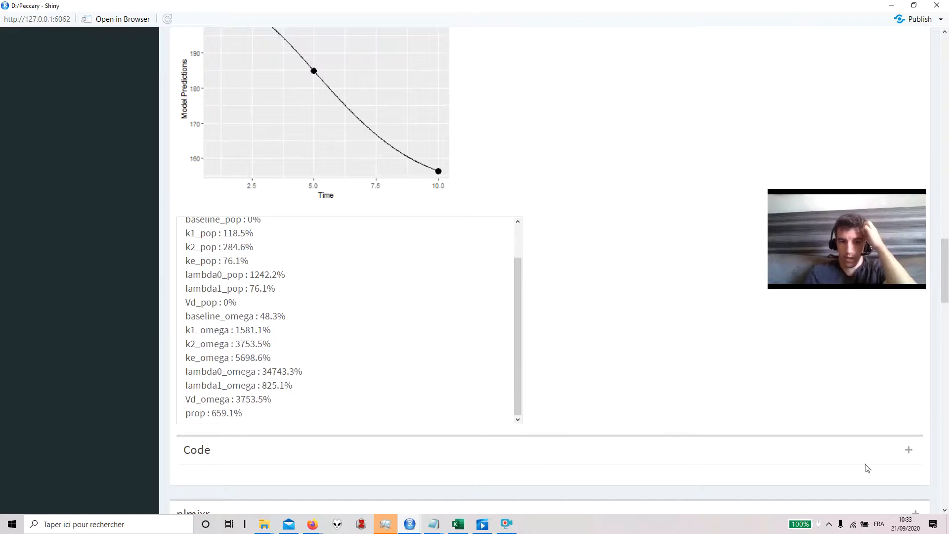
Expand the optimal design's generated code and look through the modelpopEd, events_input and model2 parts
scroll(868, 468, down, 2)
click(908, 360)
scroll(576, 436, down, 3)
scroll(359, 395, down, 5)
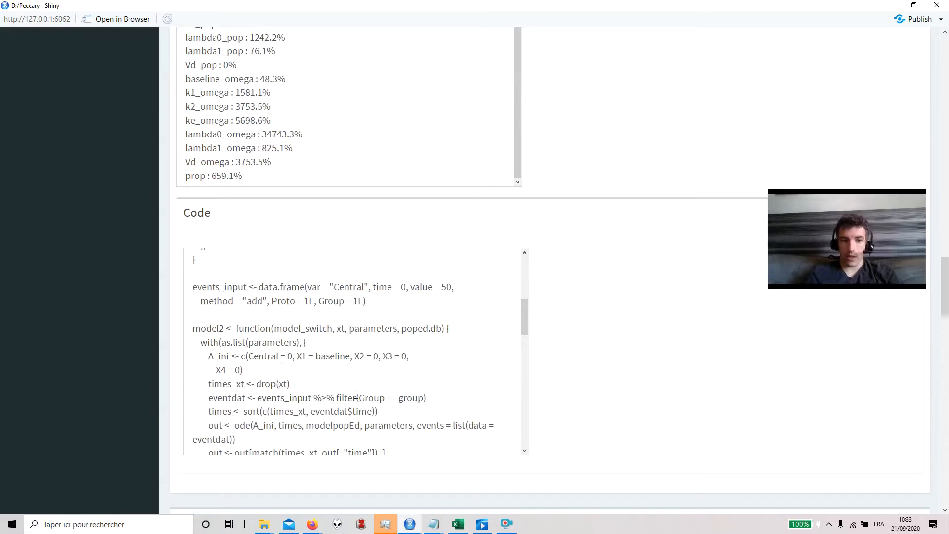
scroll(356, 394, down, 3)
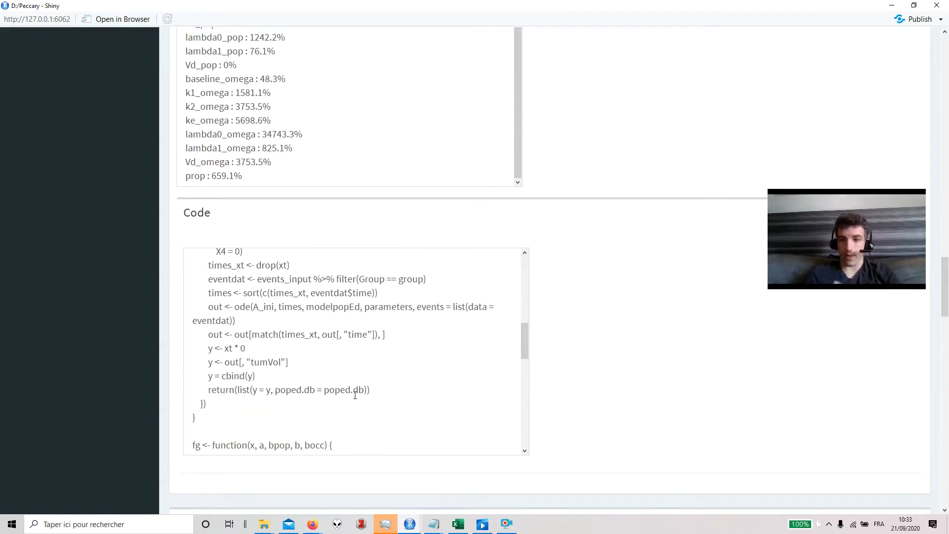
scroll(355, 394, down, 3)
scroll(348, 410, up, 7)
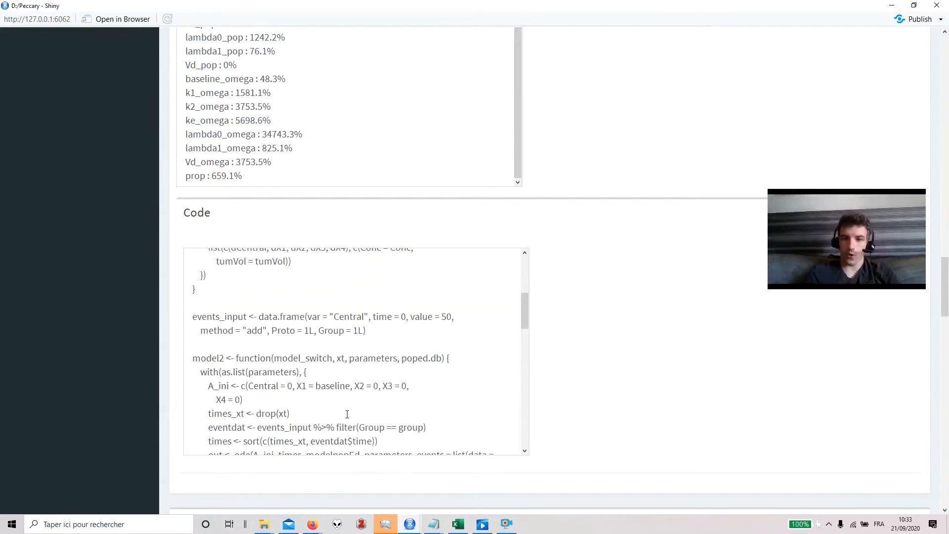
scroll(347, 414, up, 4)
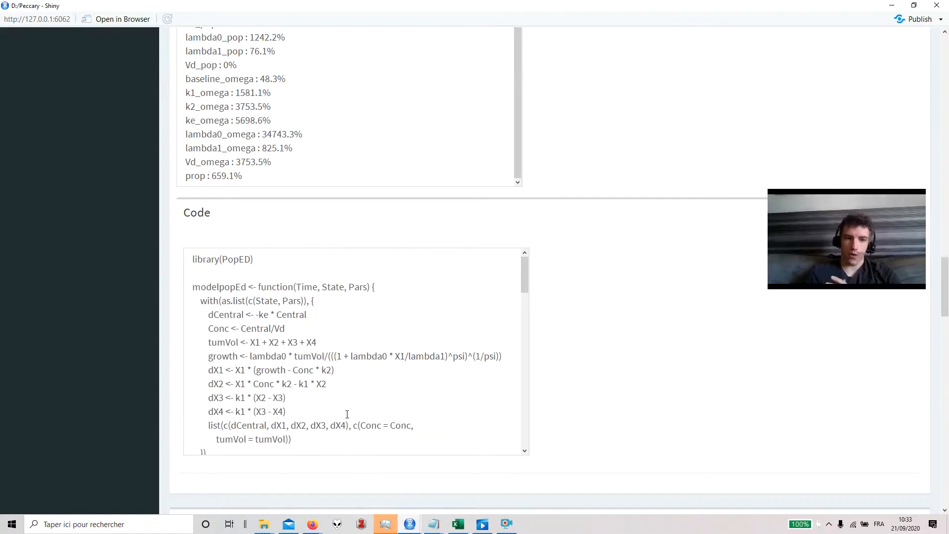
Examine the PopED code from the library call through fg and create.poped.database to the evaluate_design call
scroll(346, 414, up, 1)
double_click(230, 288)
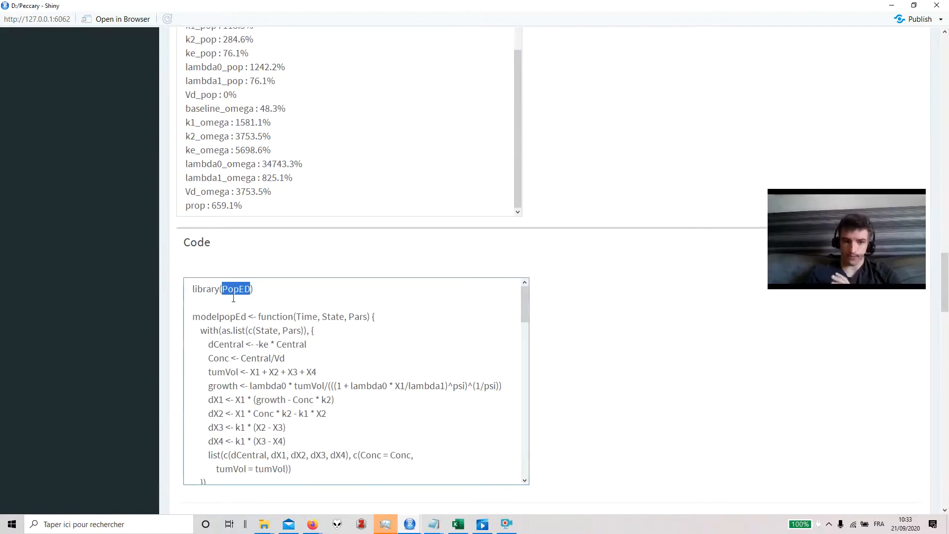
scroll(316, 383, down, 2)
scroll(316, 384, down, 8)
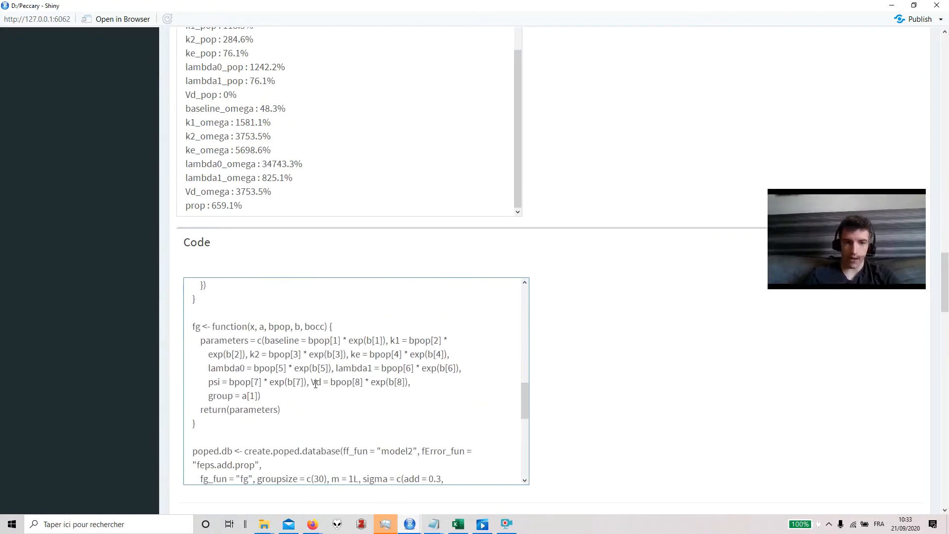
scroll(316, 385, down, 4)
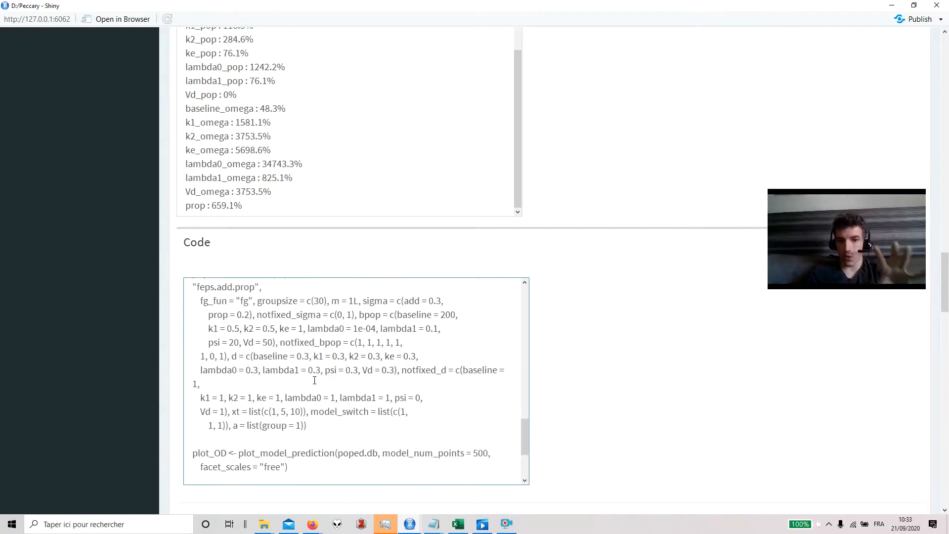
scroll(314, 380, down, 5)
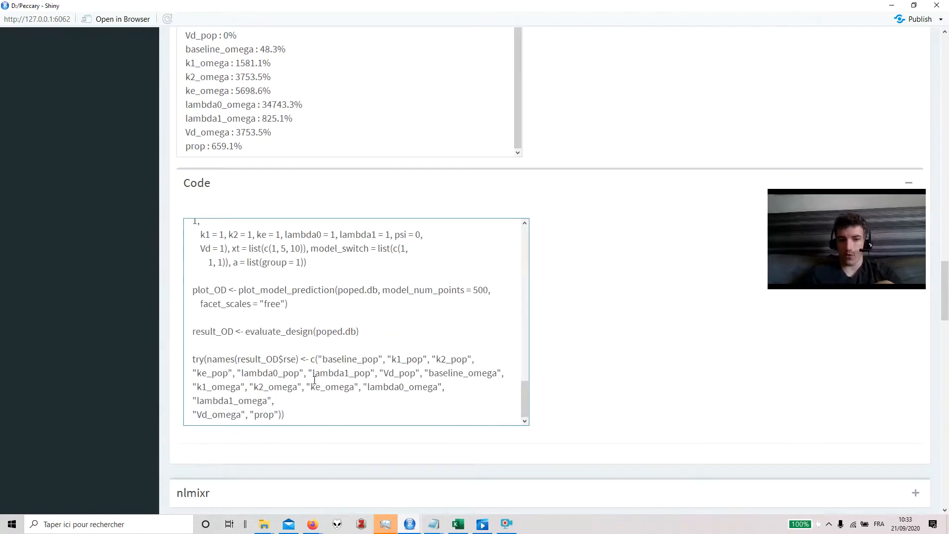
scroll(314, 381, up, 2)
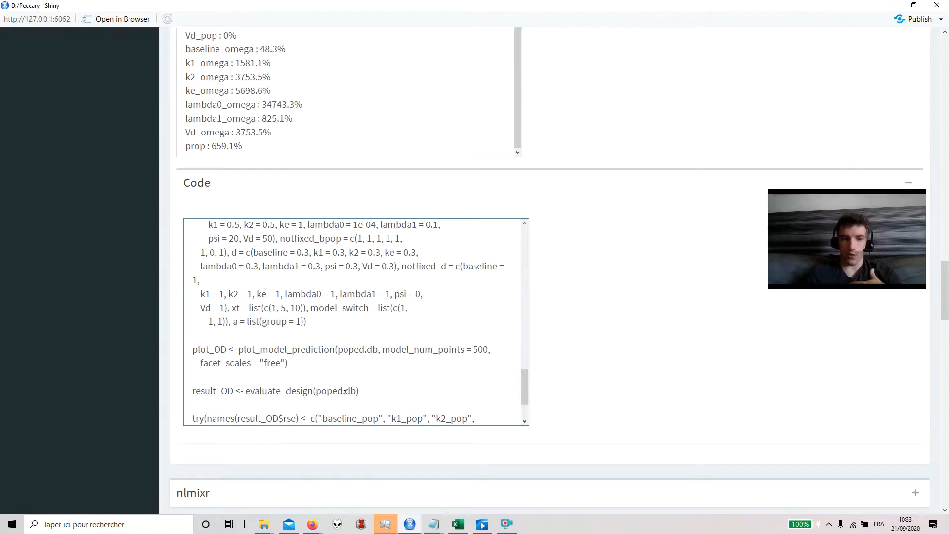
scroll(345, 393, up, 3)
Add a second line to the optimal design table with Central as its output
scroll(582, 354, up, 15)
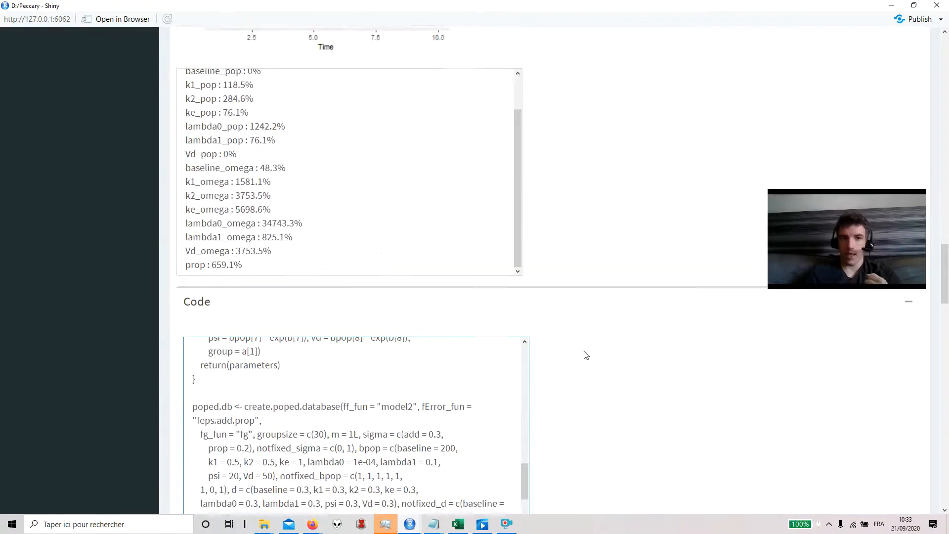
scroll(584, 358, up, 1)
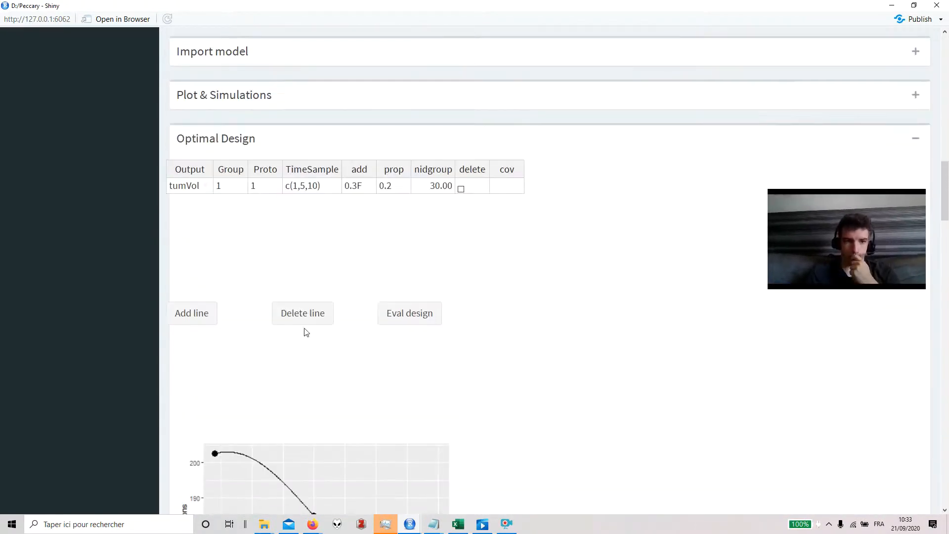
click(201, 318)
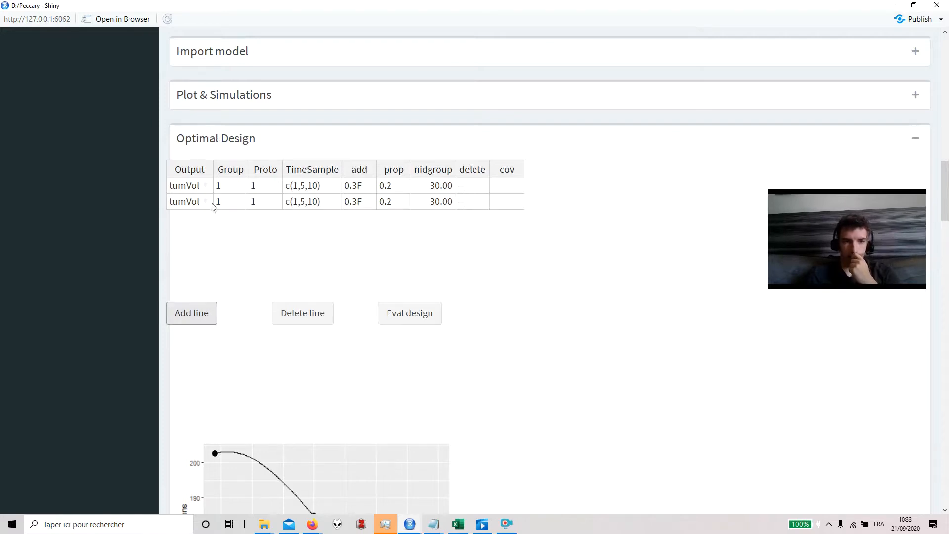
click(204, 202)
scroll(186, 284, up, 4)
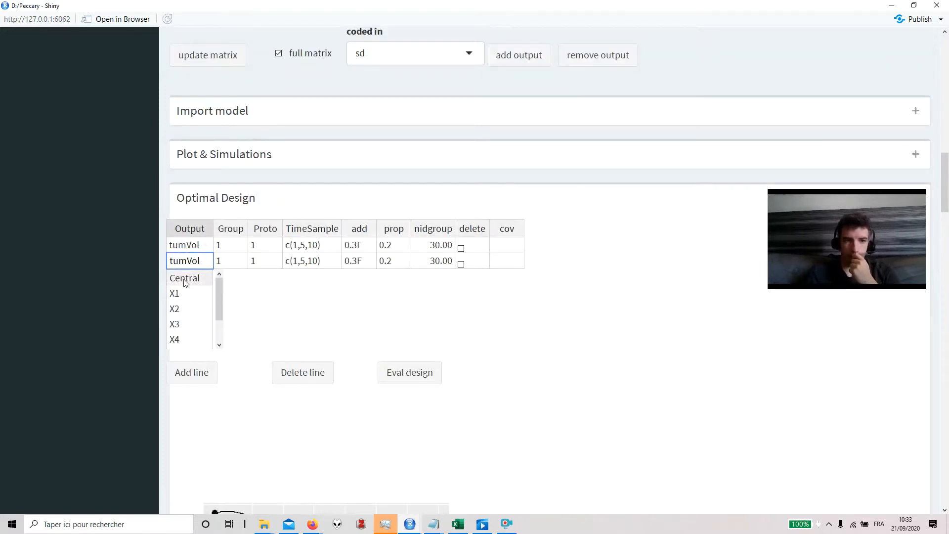
click(185, 278)
drag(311, 246, 315, 265)
click(297, 299)
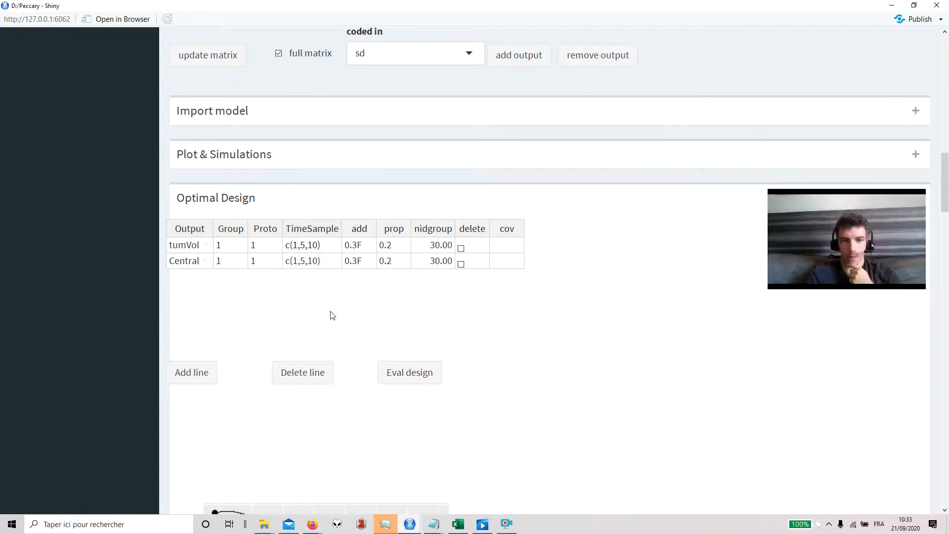
Evaluate the two-output design and check the prediction plots for both outputs
scroll(311, 327, down, 2)
click(399, 293)
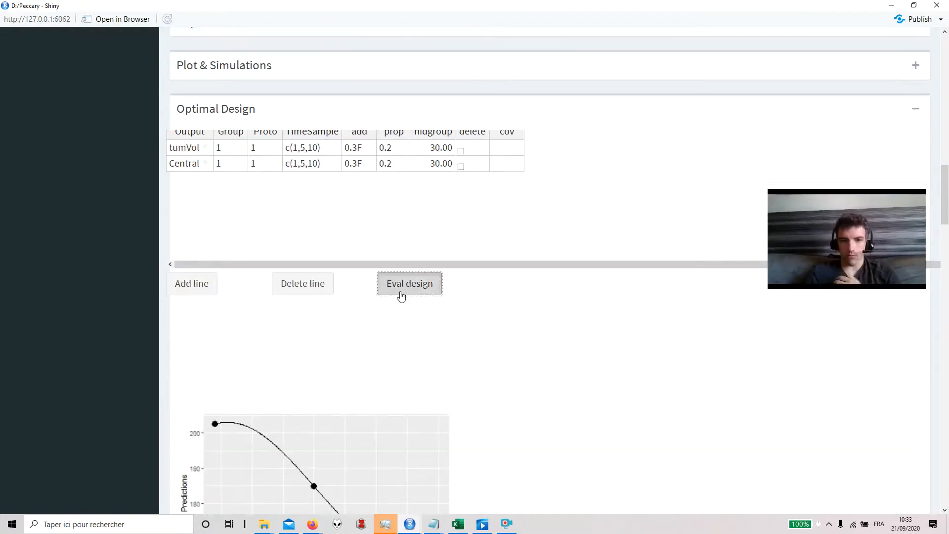
scroll(384, 322, down, 3)
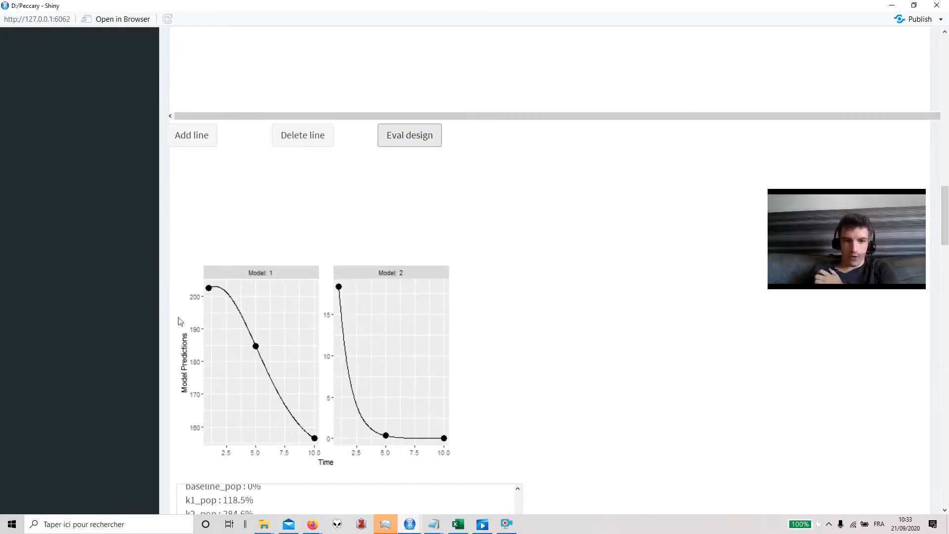
scroll(286, 390, down, 3)
scroll(287, 391, up, 8)
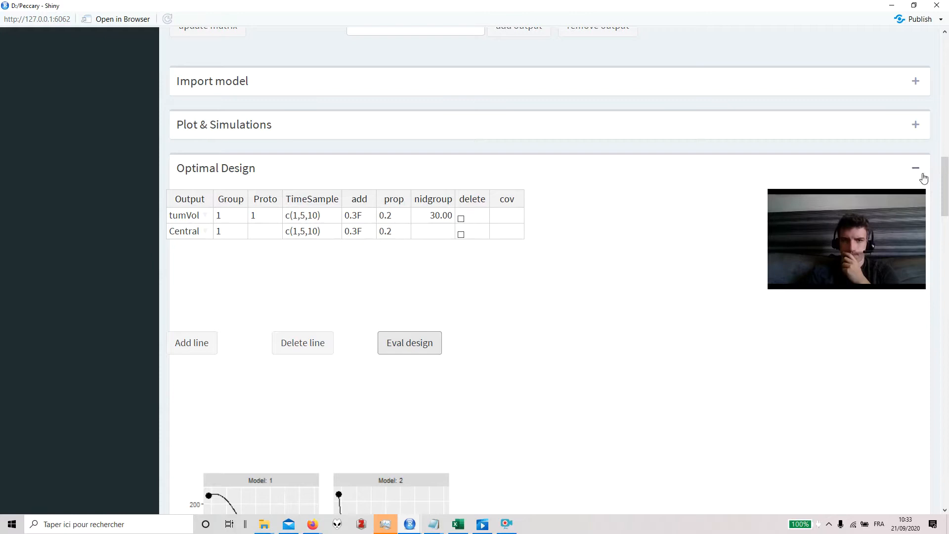
Review the model building page from the Simeoni equations and parameter tables to the optimal design lines
scroll(477, 318, up, 15)
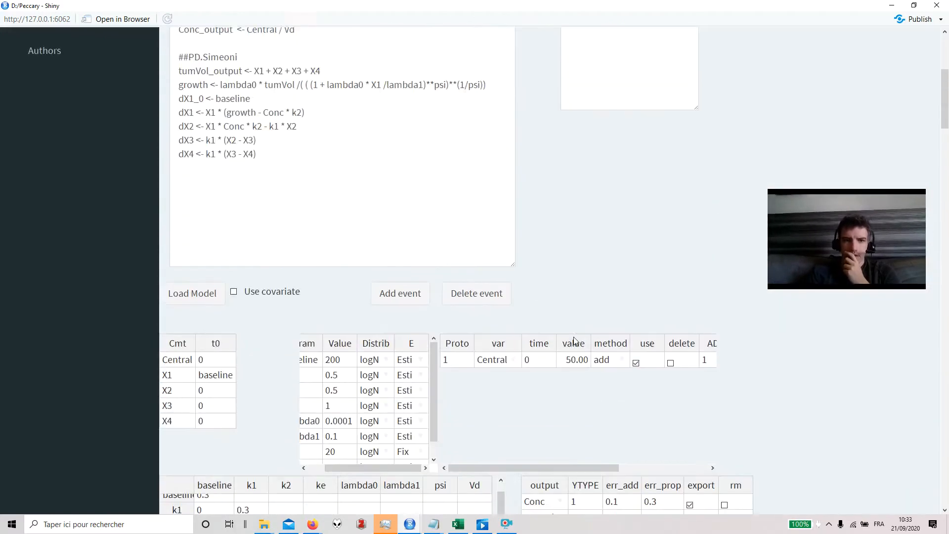
scroll(575, 341, up, 3)
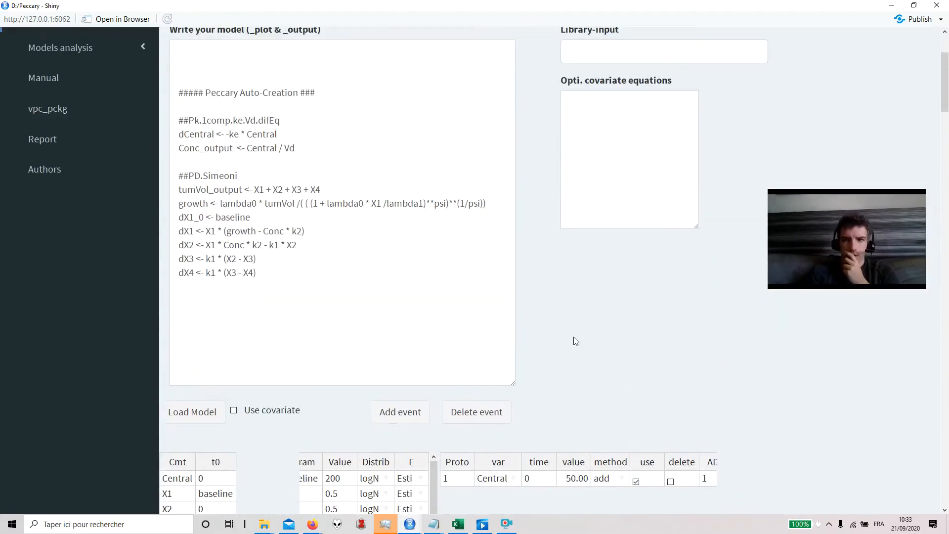
scroll(575, 341, up, 2)
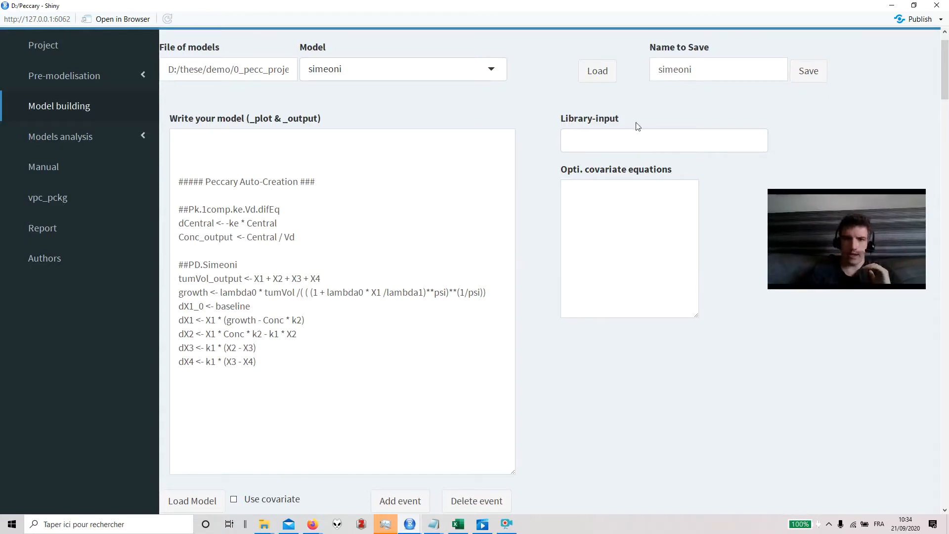
scroll(618, 328, down, 3)
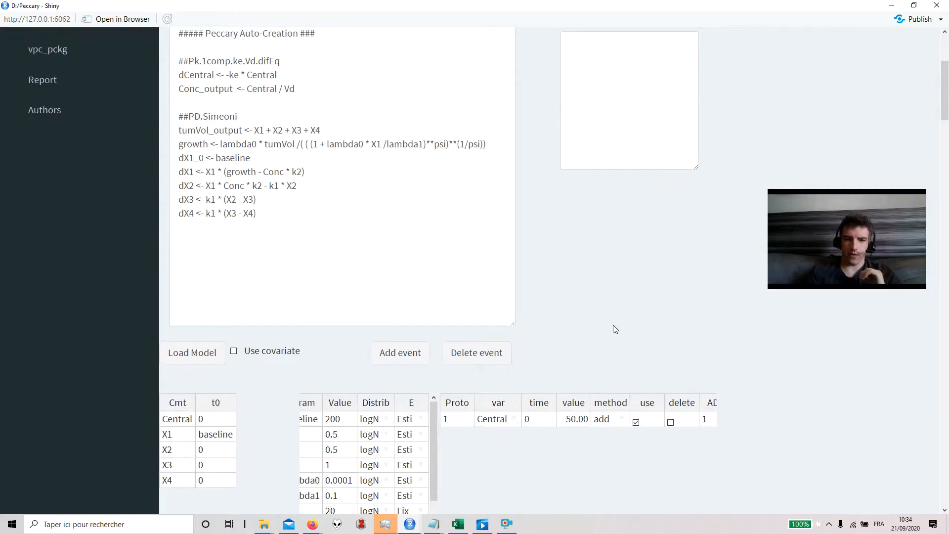
scroll(613, 328, down, 4)
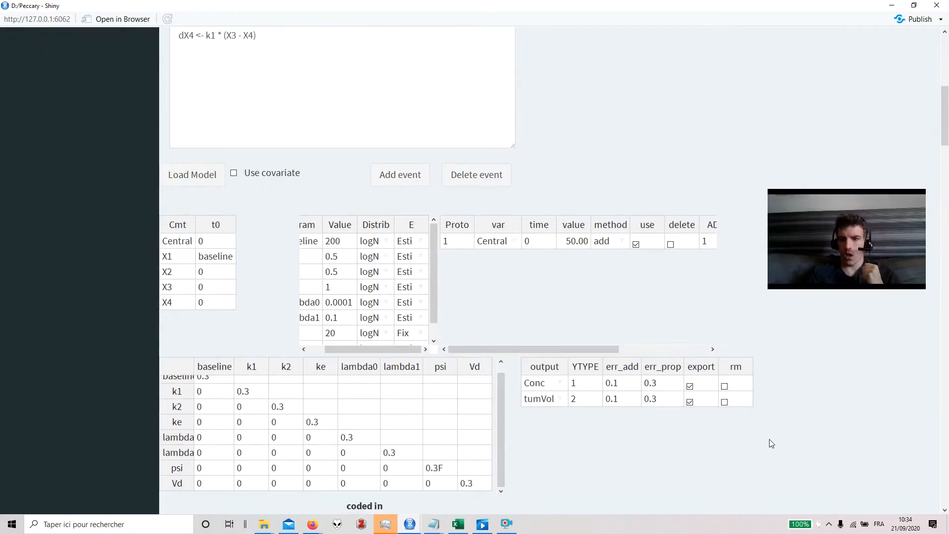
scroll(769, 439, up, 7)
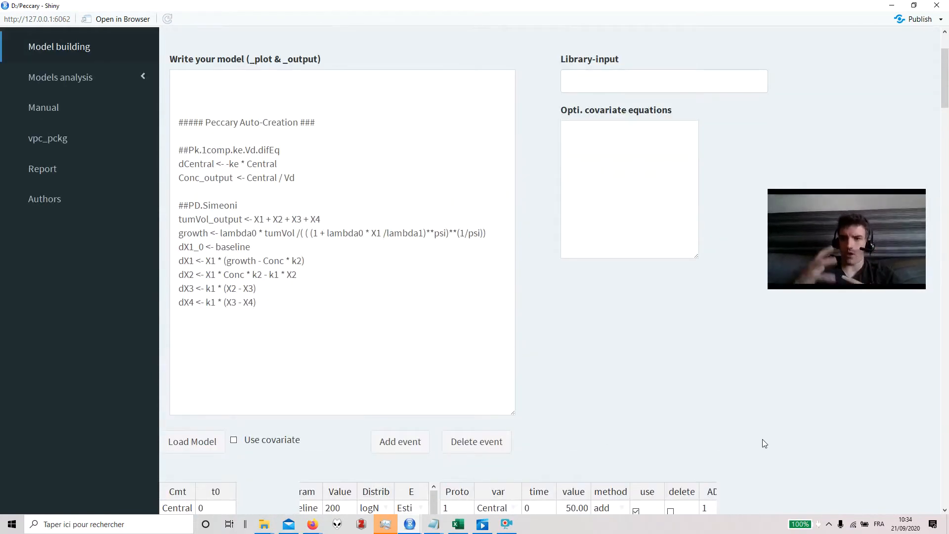
scroll(711, 440, down, 7)
scroll(710, 442, down, 6)
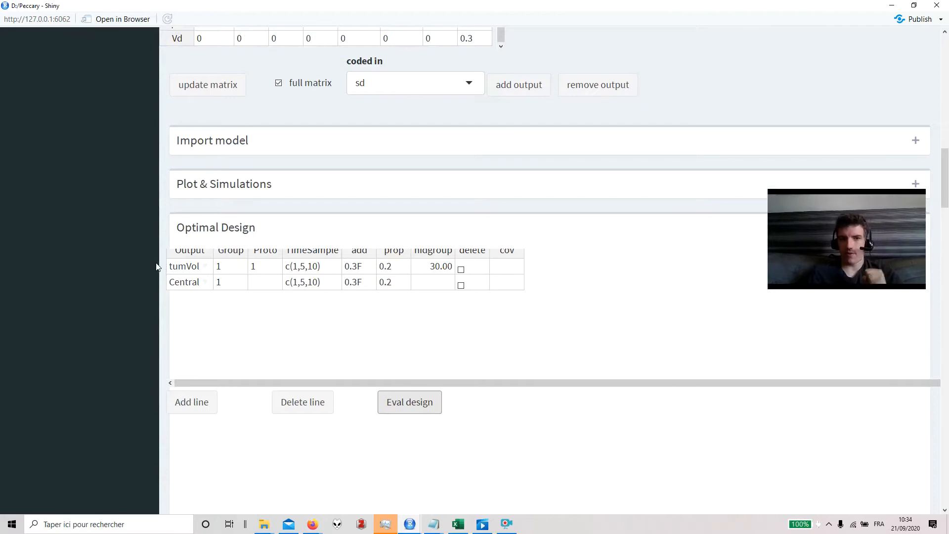
scroll(153, 263, up, 15)
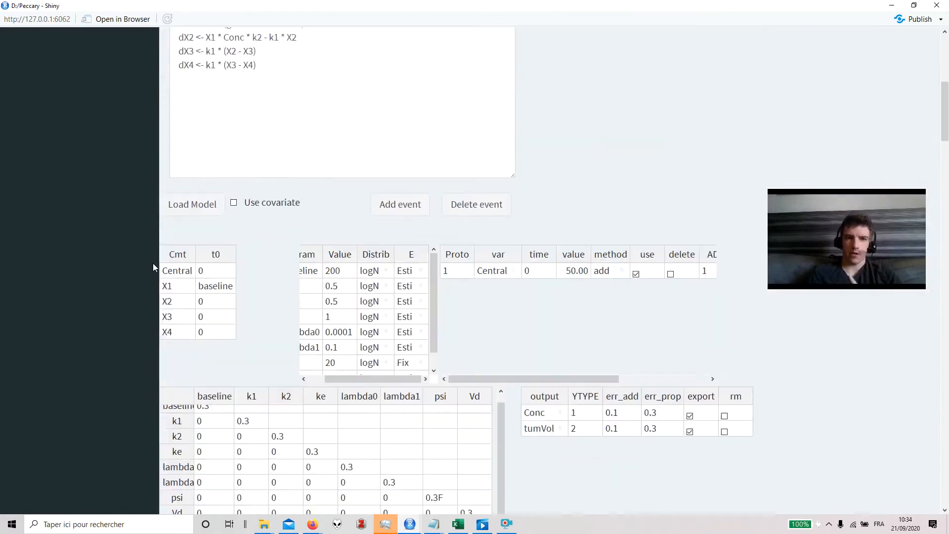